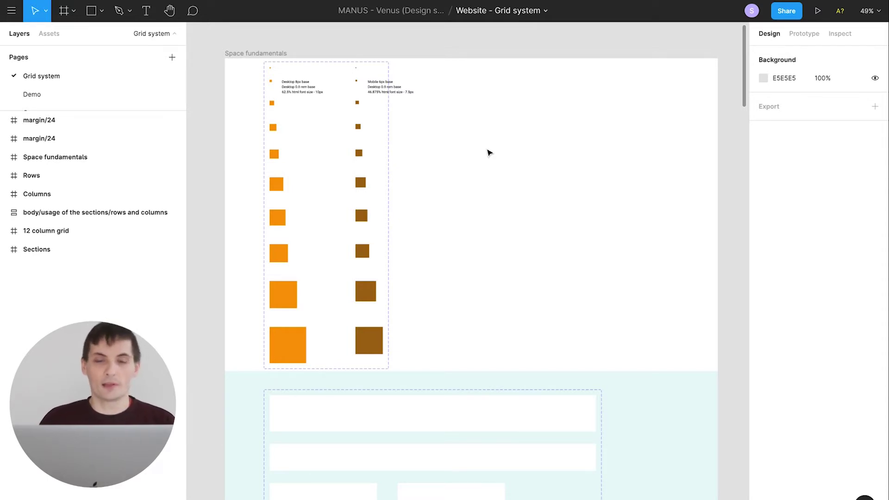
# - Examine the Space fundamentals, Columns, Rows and Sections frames, and the section, row and column markup in demo.html
pyautogui.hscroll(15, 490, 153)
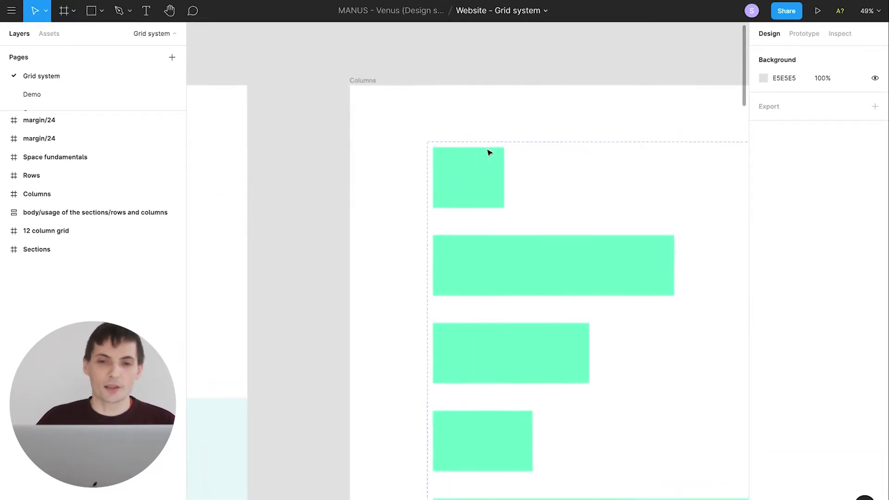
pyautogui.hscroll(8, 490, 153)
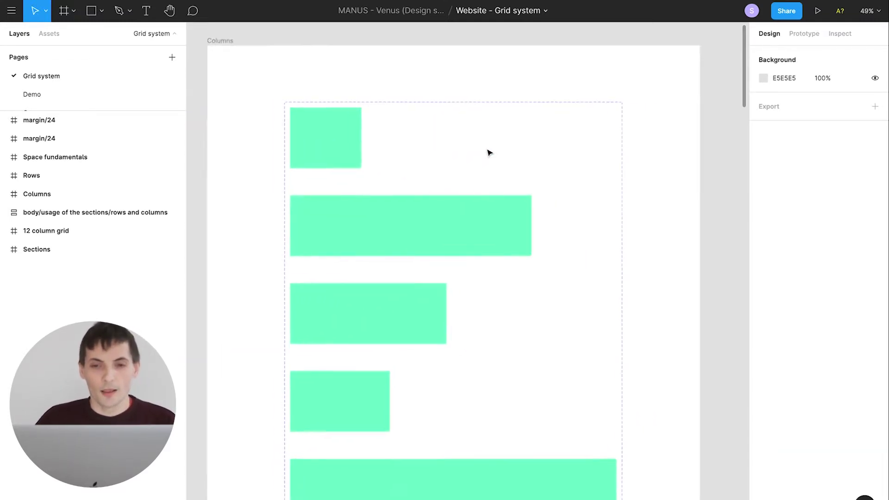
pyautogui.hscroll(20, 489, 153)
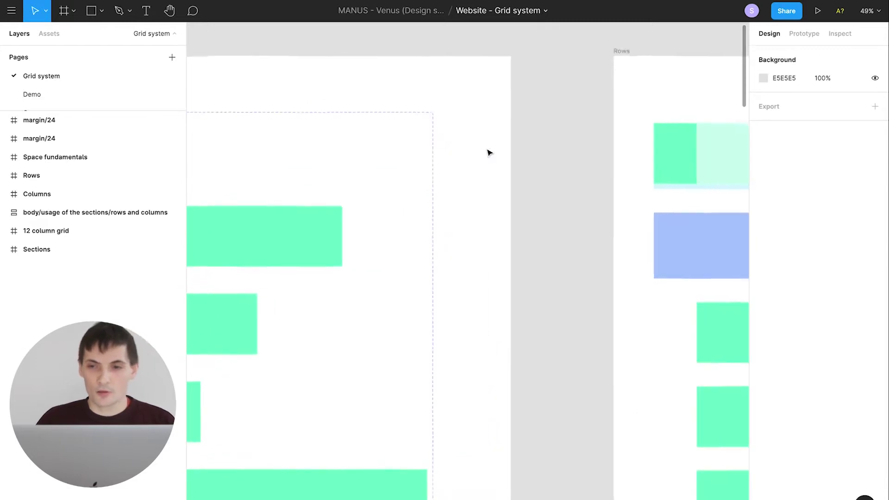
pyautogui.scroll(1, 489, 153)
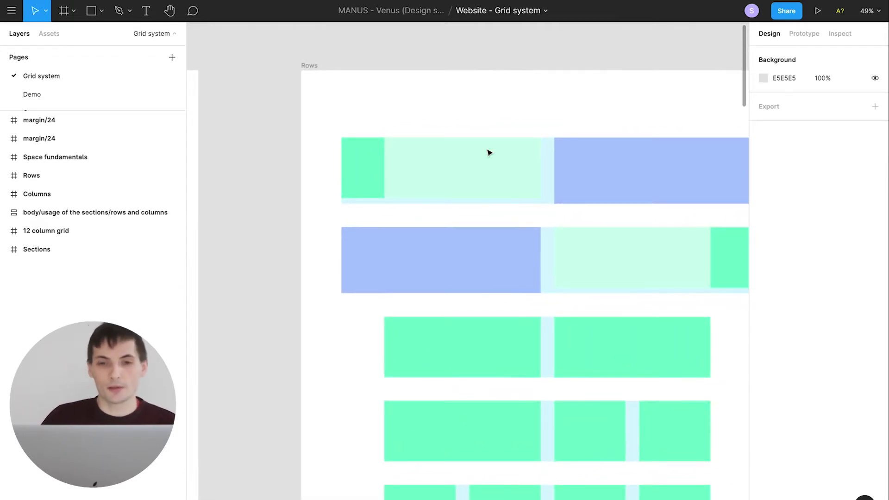
pyautogui.hscroll(15, 490, 153)
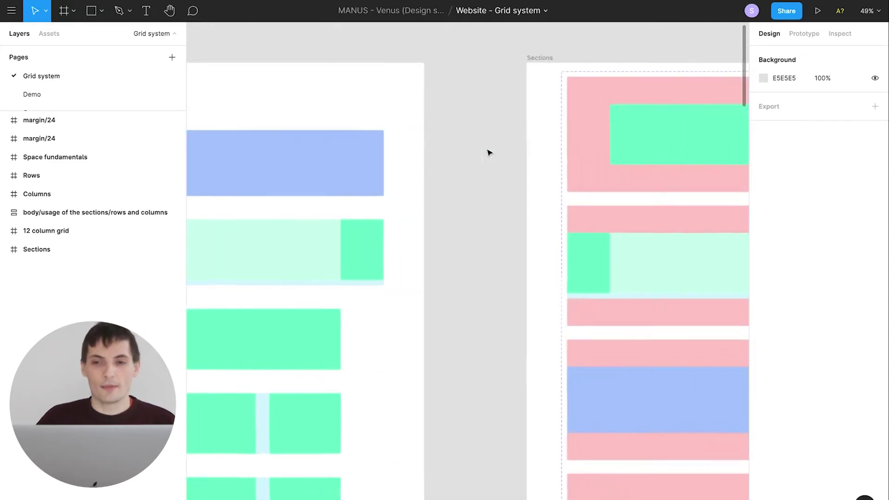
pyautogui.hscroll(8, 490, 153)
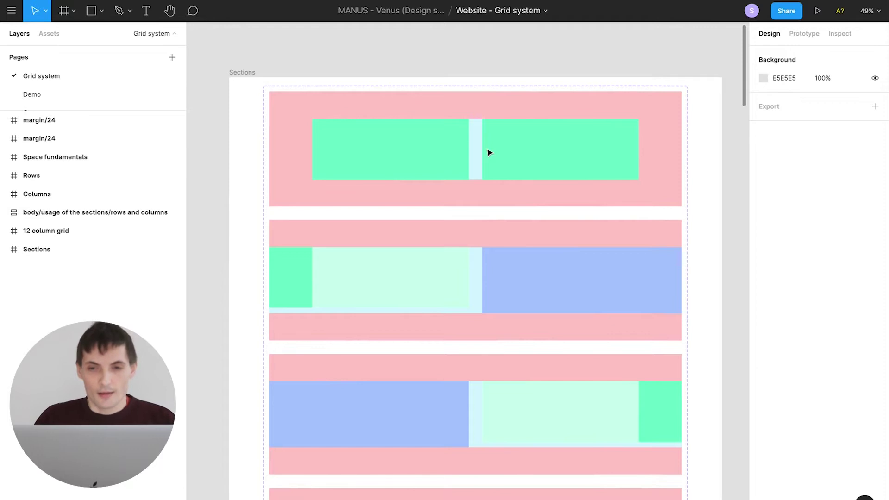
pyautogui.click(490, 153)
pyautogui.click(488, 151)
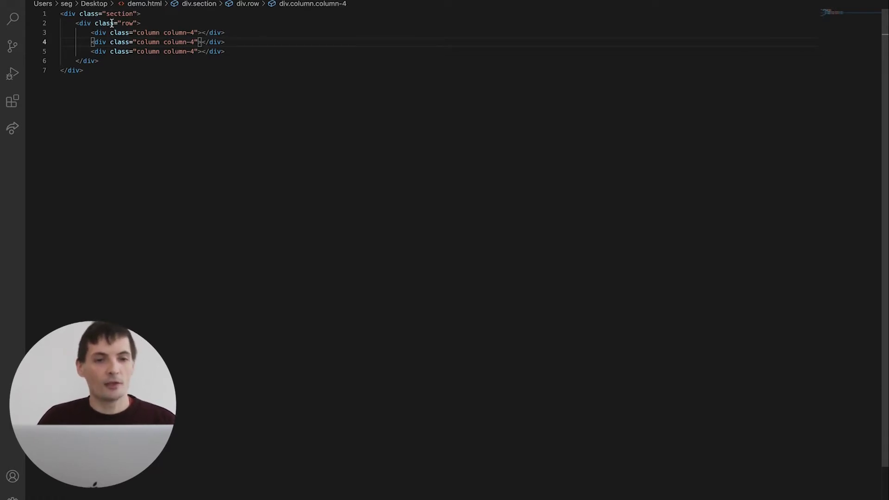
pyautogui.moveTo(111, 22)
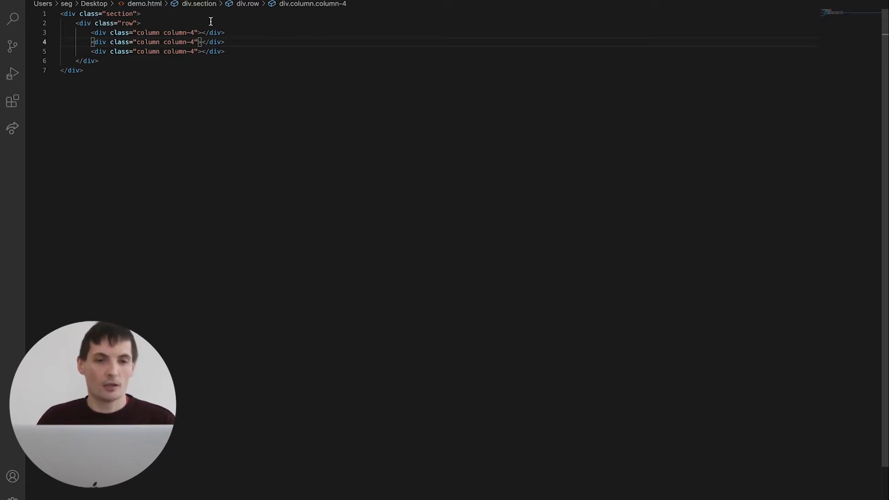
# - Switch to the Figma Demo page, search the assets for "header" and "footer", and place Header and FooterGhost in the desktop frame
pyautogui.hotkey('ctrl', 'Right')
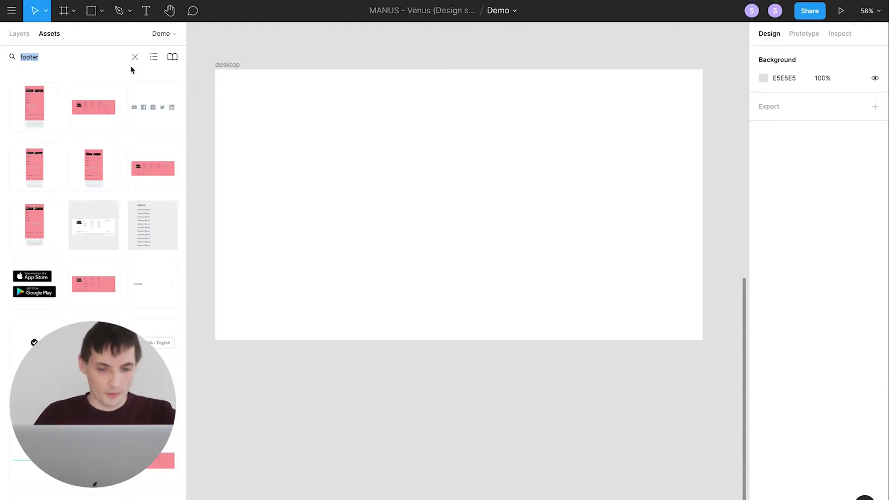
pyautogui.write('header')
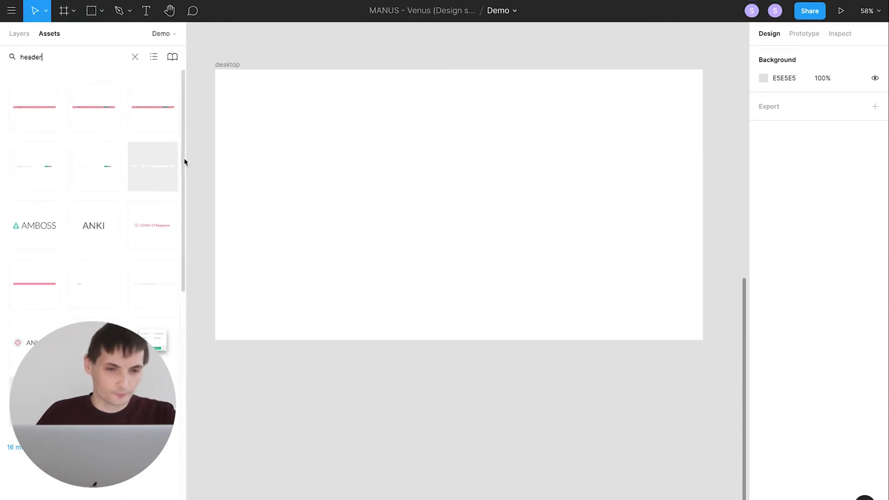
pyautogui.moveTo(174, 163); pyautogui.dragTo(326, 153)
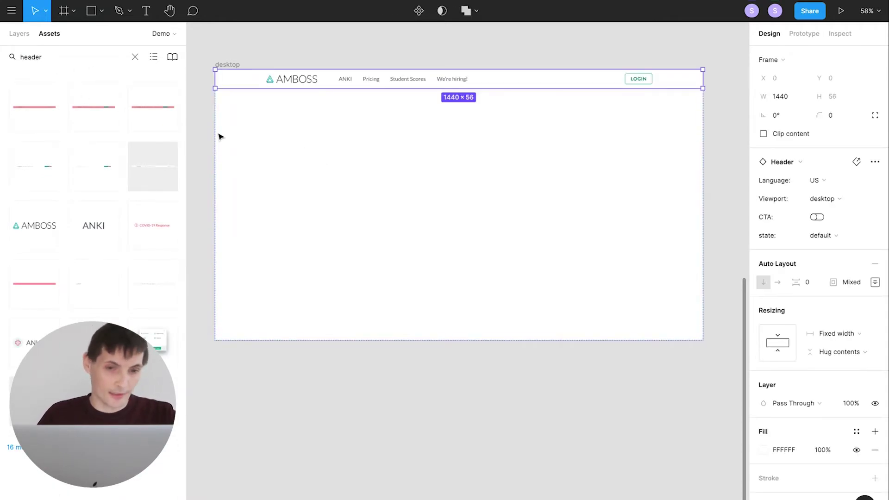
pyautogui.doubleClick(45, 58)
pyautogui.write('footer')
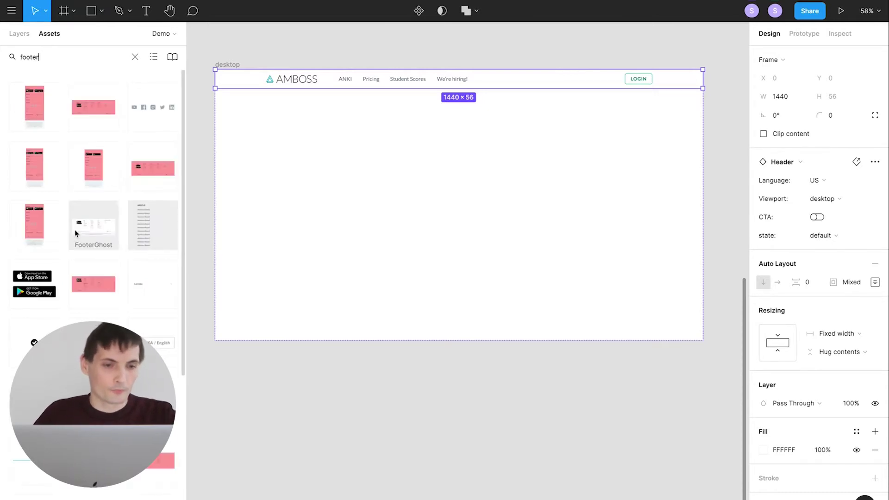
pyautogui.moveTo(74, 233); pyautogui.dragTo(367, 231)
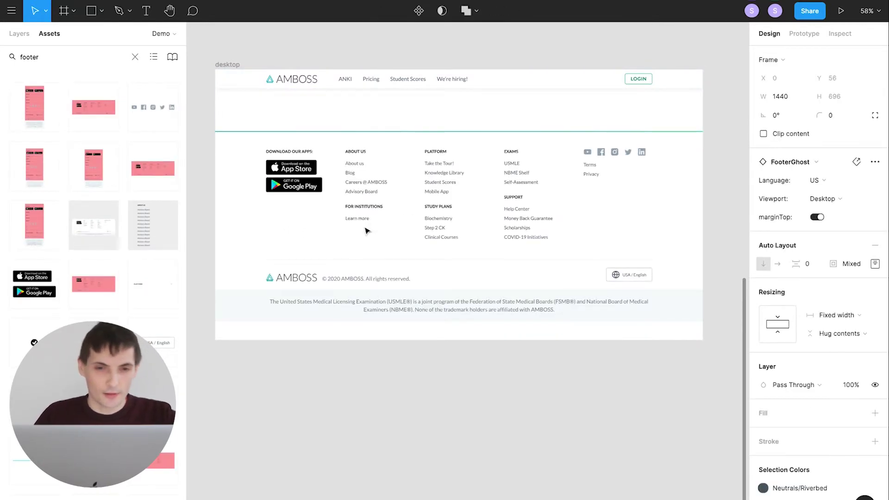
# - Find the section component in the assets, place it between the header and footer, and duplicate it to make three sections
pyautogui.click(62, 57)
pyautogui.write('section')
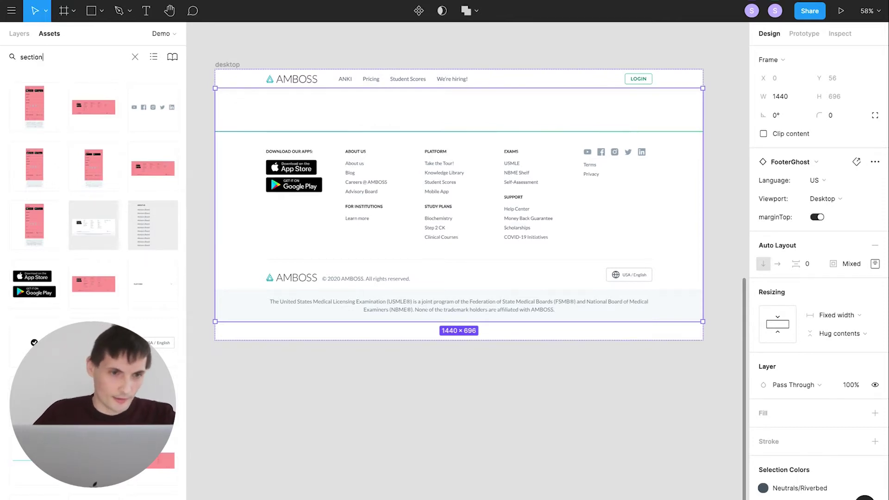
pyautogui.moveTo(24, 96); pyautogui.dragTo(321, 106)
pyautogui.hotkey('ctrl', 'd')
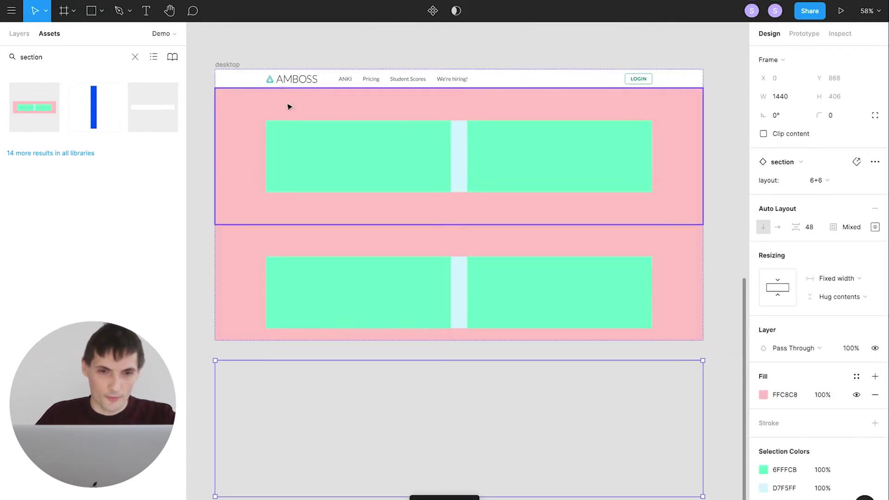
# - Set the desktop frame's vertical resizing to Hug contents
pyautogui.click(245, 58)
pyautogui.click(235, 65)
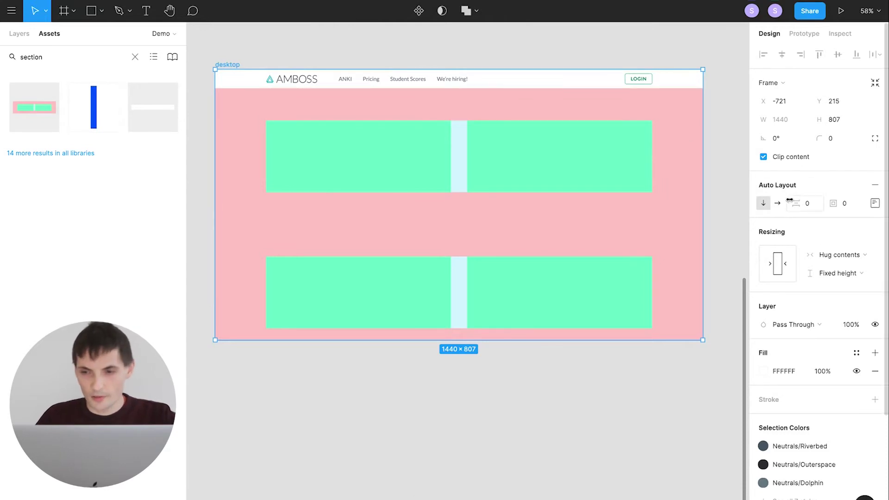
pyautogui.click(839, 273)
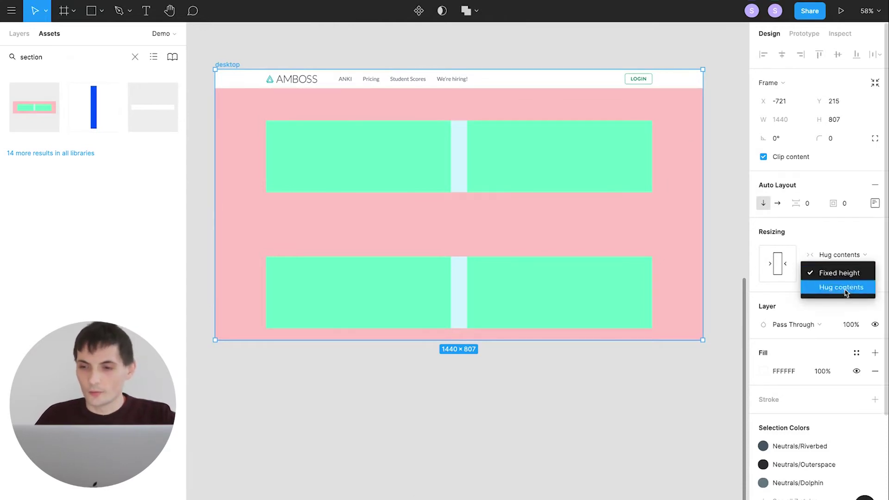
pyautogui.click(846, 288)
pyautogui.scroll(-5, 544, 189)
pyautogui.scroll(4, 540, 192)
pyautogui.scroll(1, 535, 199)
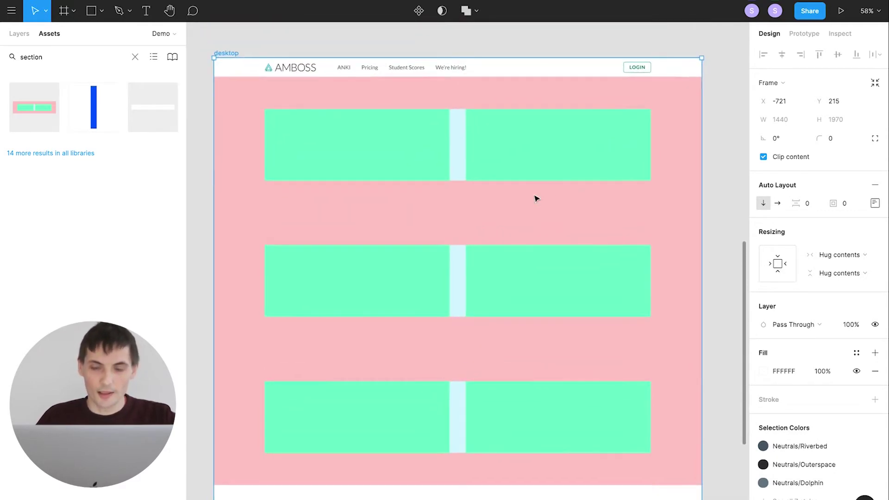
pyautogui.click(712, 155)
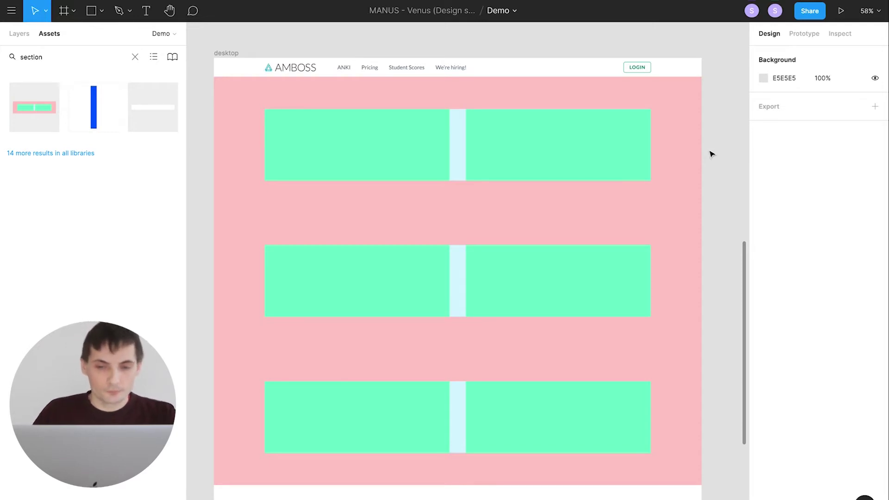
# - Set the first section's layout to 12 and the second section's layout to 4+4+4
pyautogui.click(492, 188)
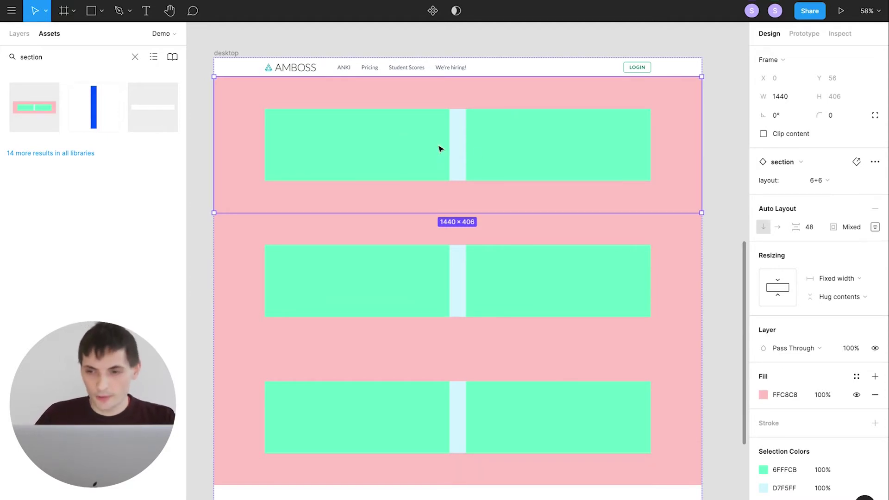
pyautogui.click(824, 175)
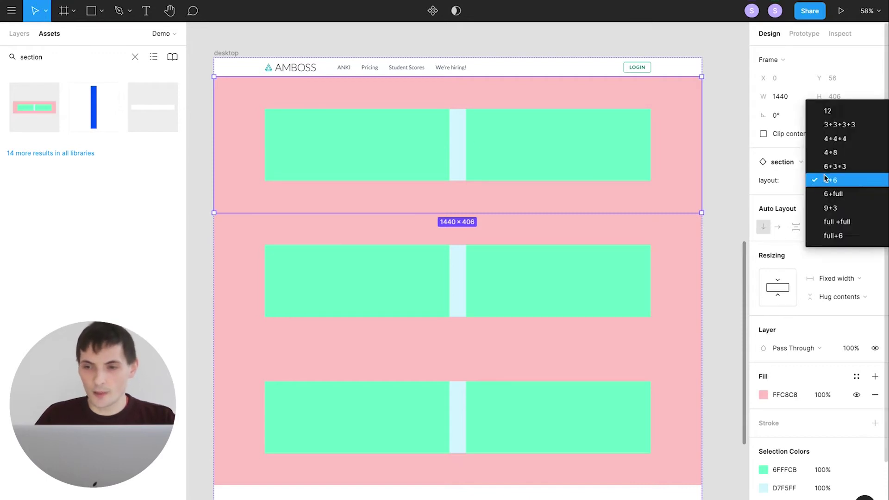
pyautogui.click(846, 112)
pyautogui.press('Tab')
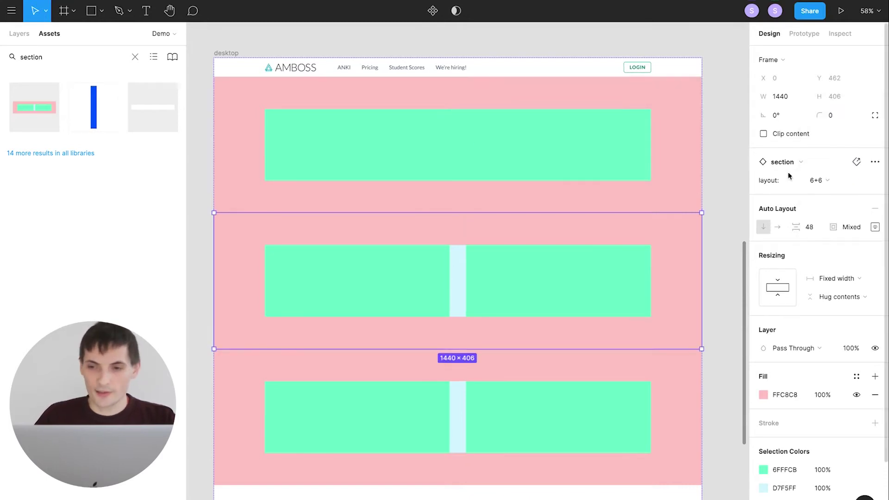
pyautogui.click(831, 180)
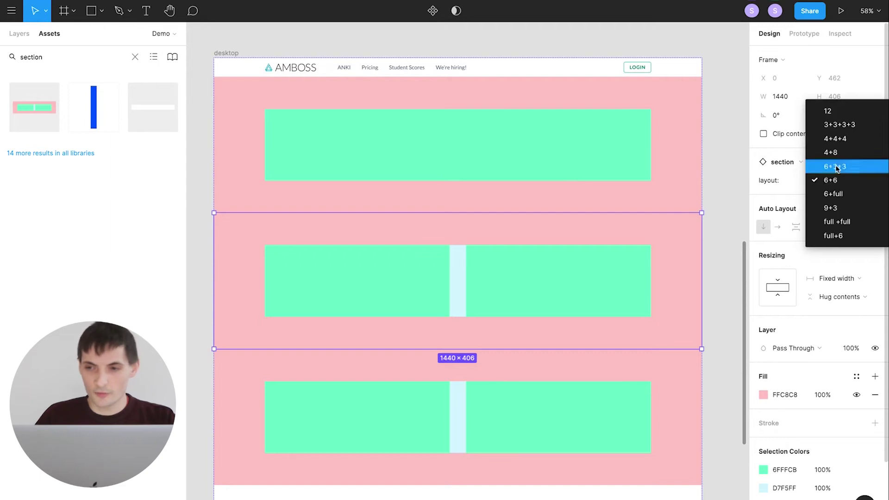
pyautogui.click(841, 139)
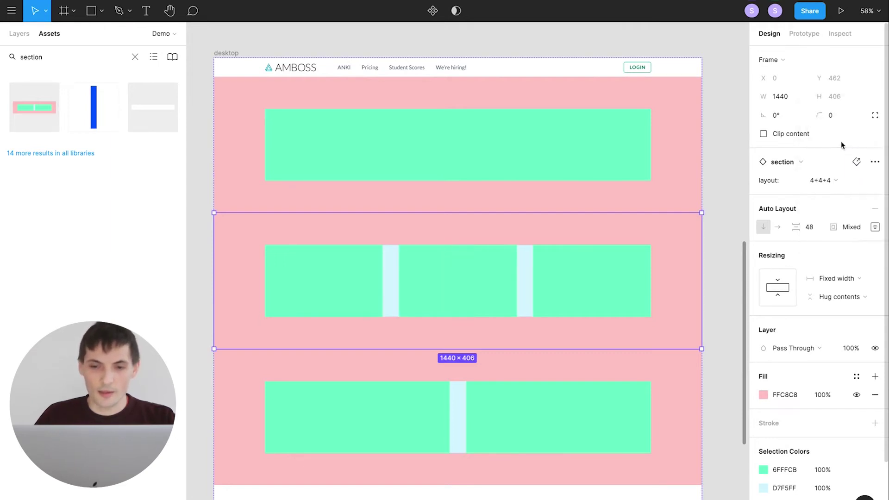
# - Select all three sections in the desktop frame and detach their instances
pyautogui.click(560, 399)
pyautogui.keyDown('shift'); pyautogui.click(546, 287); pyautogui.keyUp('shift')
pyautogui.keyDown('shift'); pyautogui.click(525, 153); pyautogui.keyUp('shift')
pyautogui.rightClick(524, 153)
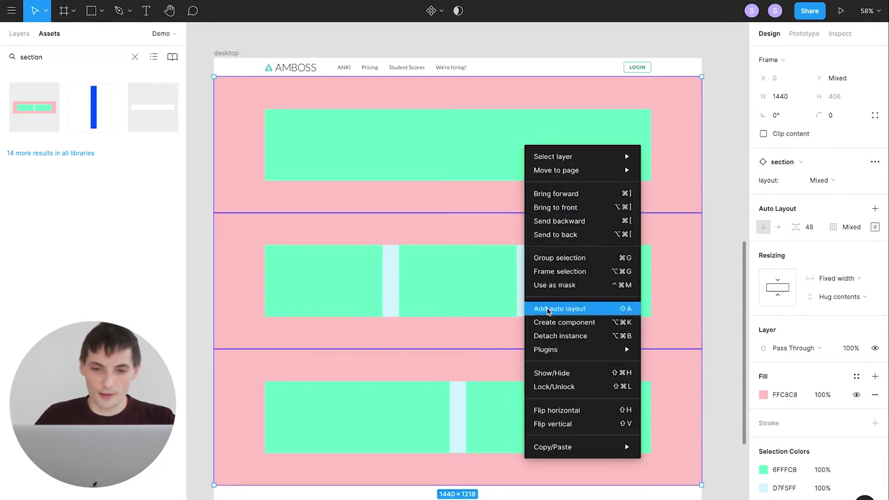
pyautogui.click(540, 335)
# - Detach the 12 row instance in the first section and the column instance inside it
pyautogui.click(561, 173)
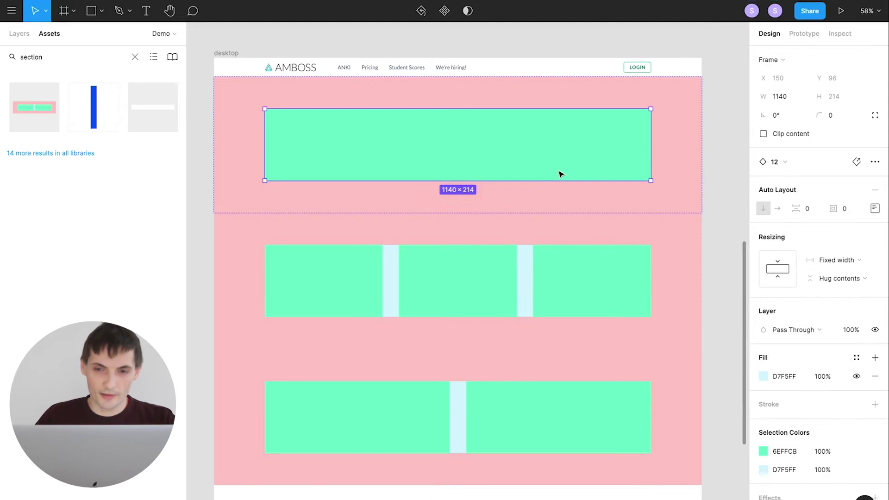
pyautogui.rightClick(561, 174)
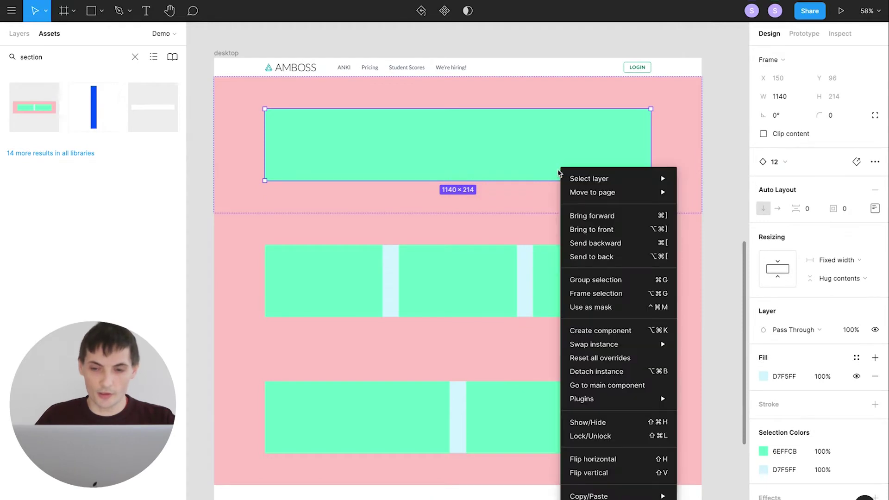
pyautogui.click(587, 372)
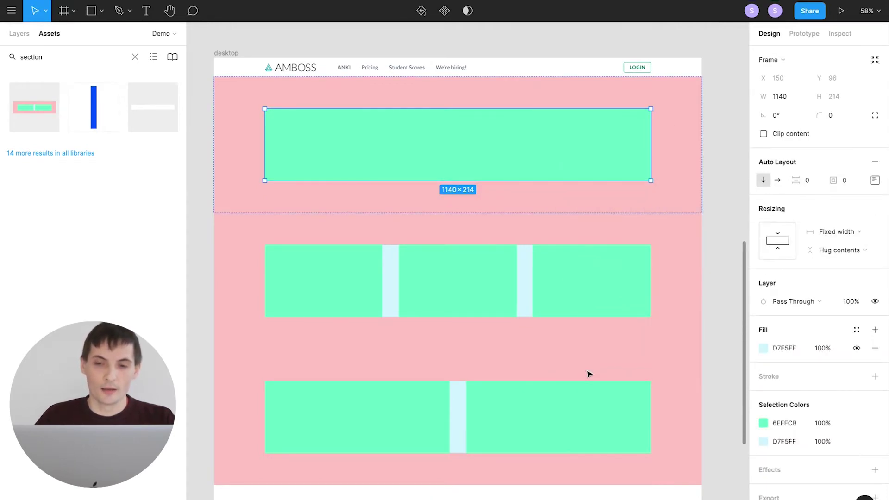
pyautogui.press('super+z')
pyautogui.rightClick(488, 175)
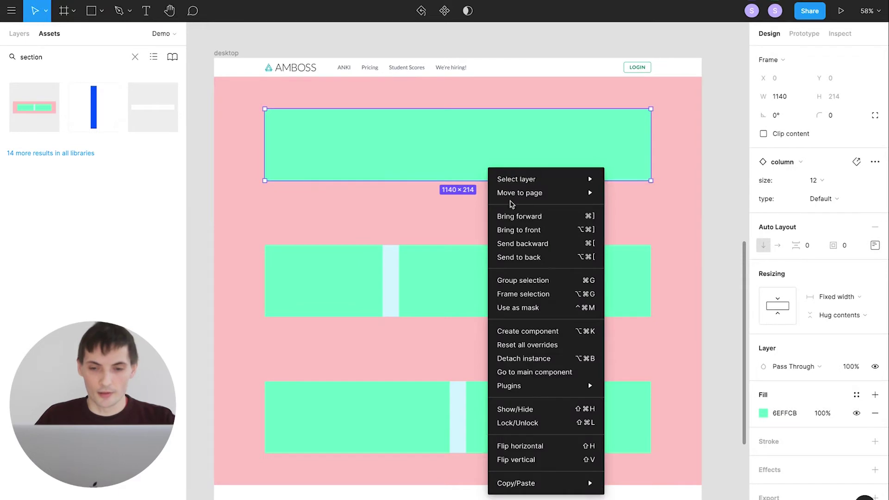
pyautogui.click(539, 362)
pyautogui.click(711, 212)
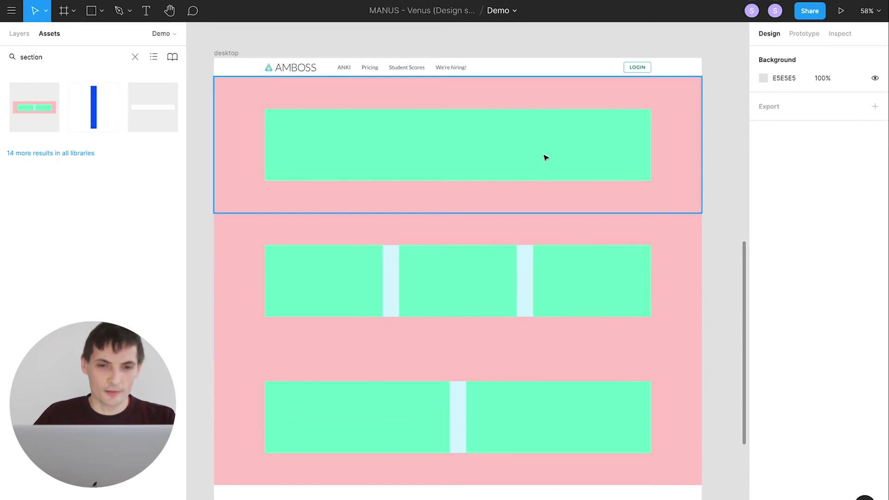
# - Copy the "Powerful learning and clinical tools" headline and its description into the first section's column, and centre-align both texts
pyautogui.scroll(10, 545, 155)
pyautogui.click(438, 200)
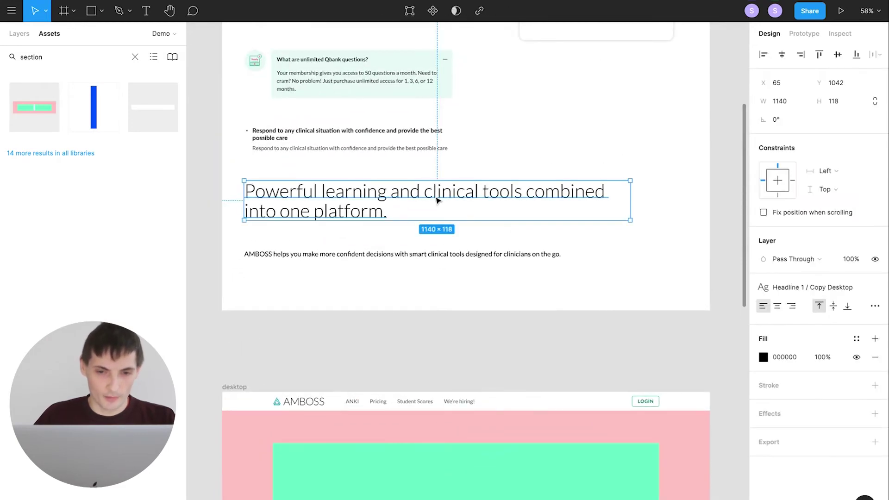
pyautogui.keyDown('shift'); pyautogui.click(406, 254); pyautogui.keyUp('shift')
pyautogui.hotkey('ctrl', 'c')
pyautogui.scroll(-4, 399, 278)
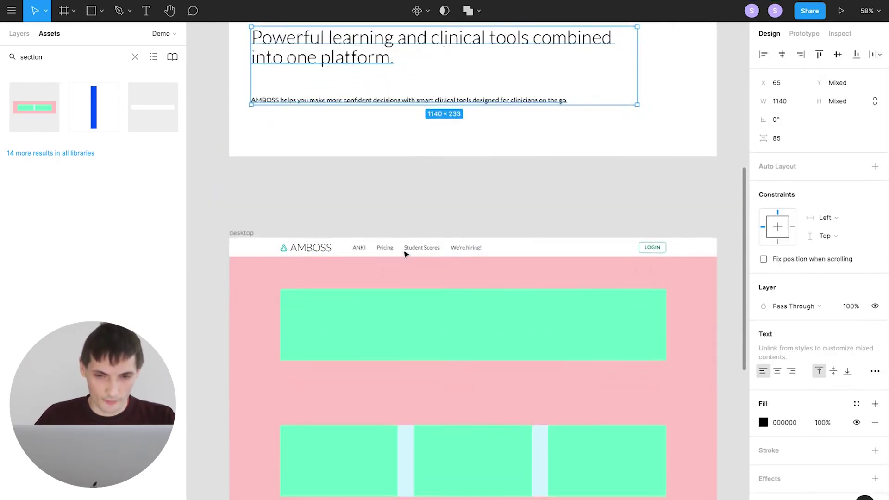
pyautogui.click(389, 314)
pyautogui.click(389, 314)
pyautogui.hotkey('ctrl', 'v')
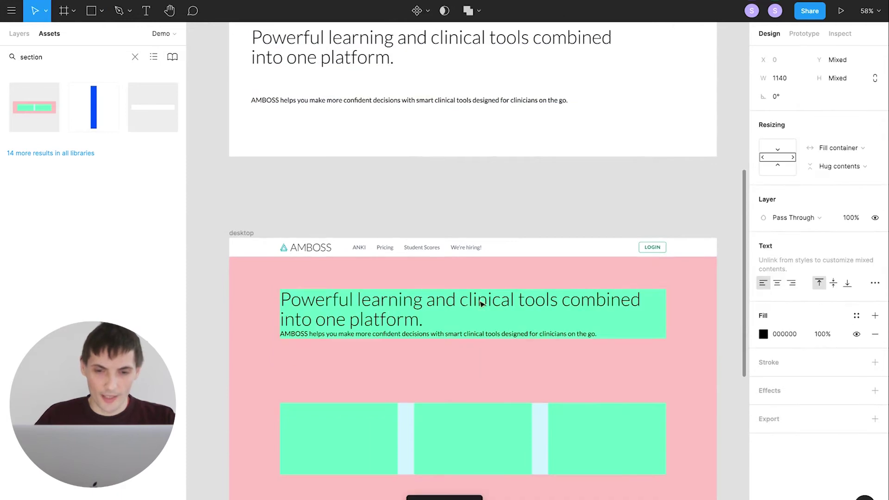
pyautogui.click(778, 283)
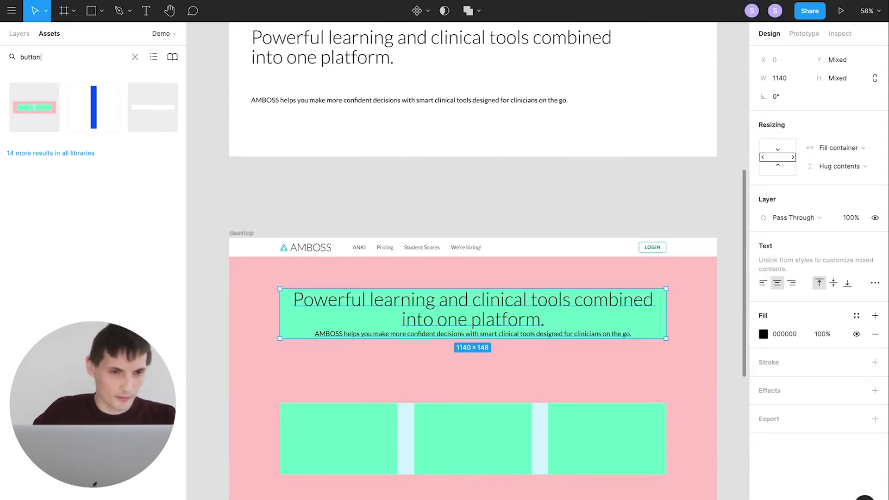
# - Find the Button component in the assets, place it below the description in the first section's column, and duplicate it
pyautogui.moveTo(24, 114); pyautogui.dragTo(438, 328)
pyautogui.hotkey('ctrl', 'd')
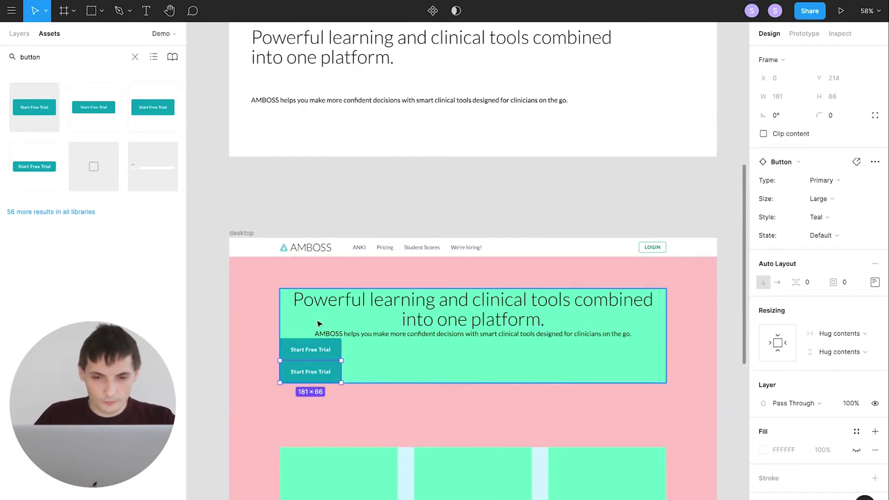
# - Put both Start Free Trial buttons into a horizontal auto layout with 16 spacing
pyautogui.scroll(-2, 407, 342)
pyautogui.keyDown('shift'); pyautogui.click(304, 304); pyautogui.keyUp('shift')
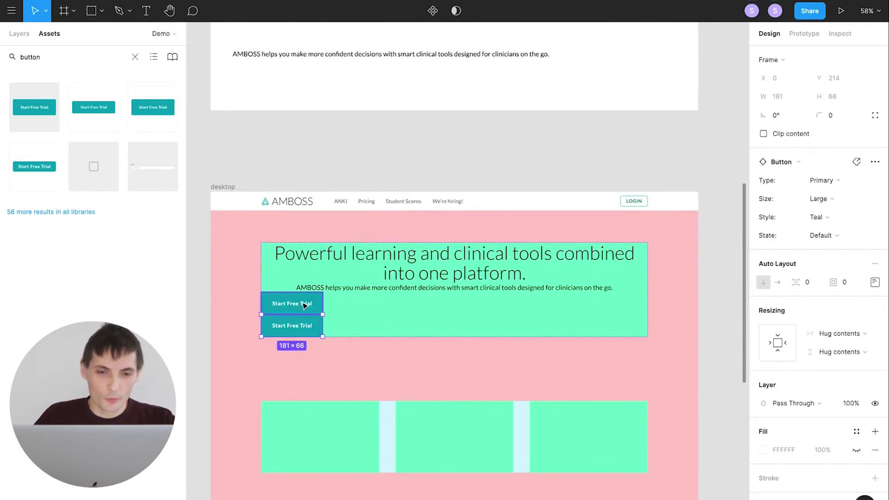
pyautogui.click(875, 263)
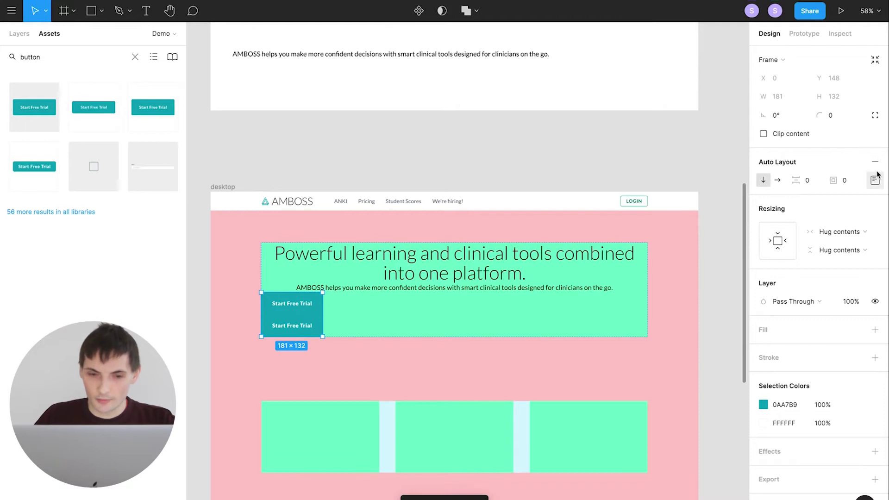
pyautogui.click(778, 182)
pyautogui.click(813, 186)
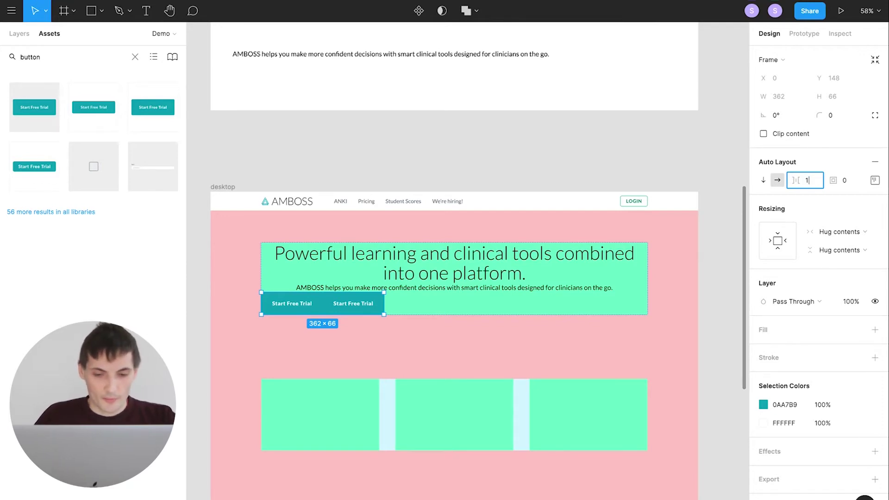
pyautogui.press('Return')
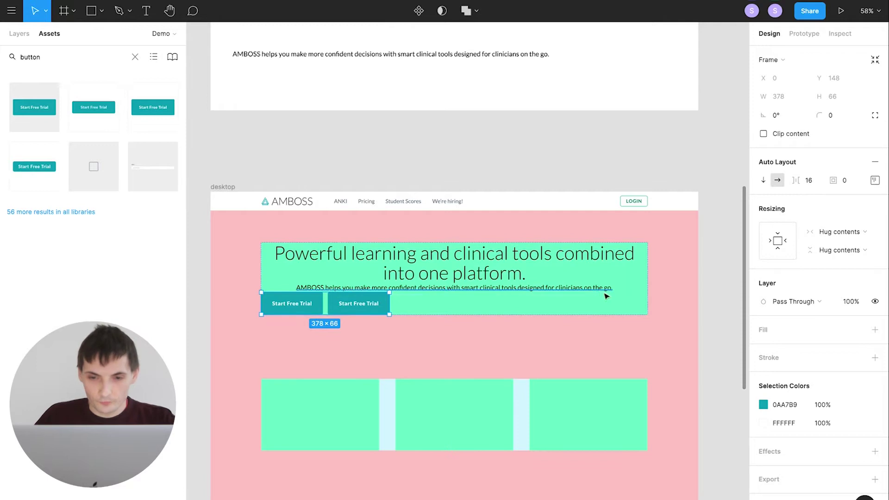
# - Align the contents of the first section's column to the top centre
pyautogui.click(634, 304)
pyautogui.click(875, 182)
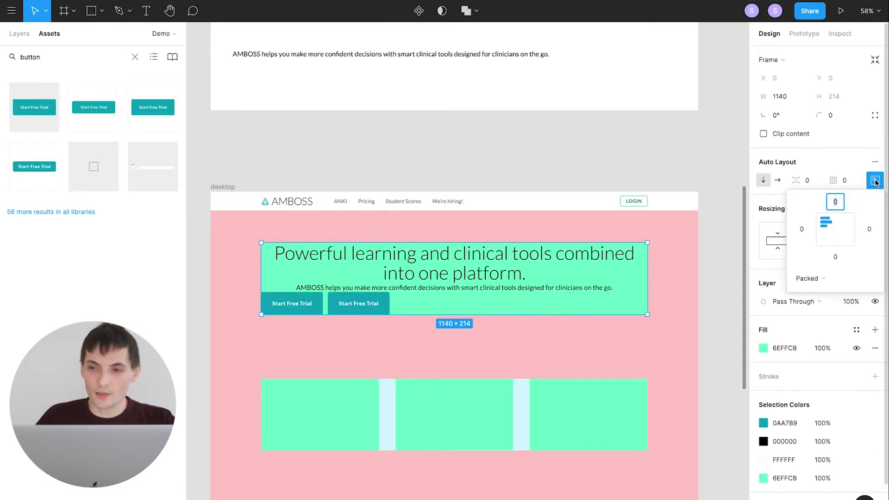
pyautogui.click(831, 221)
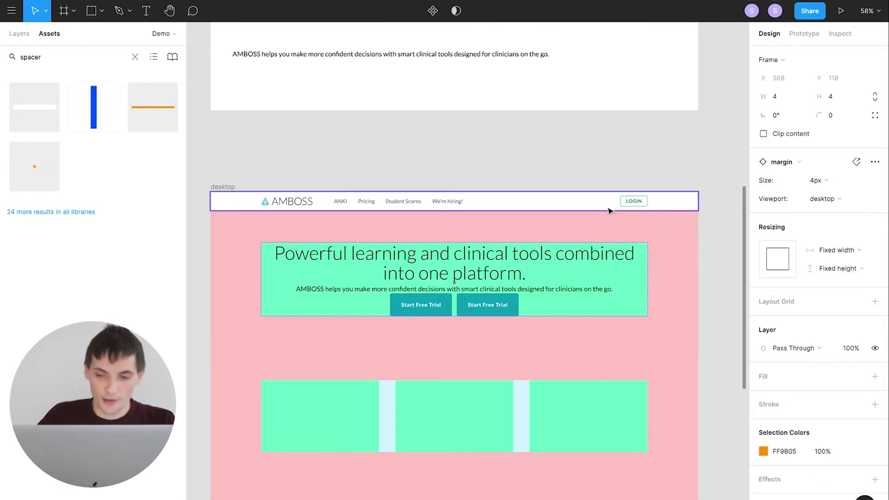
# - Find the margin spacer in the assets, place it at 24px below the headline, and add a 32px duplicate below the description
pyautogui.click(610, 211)
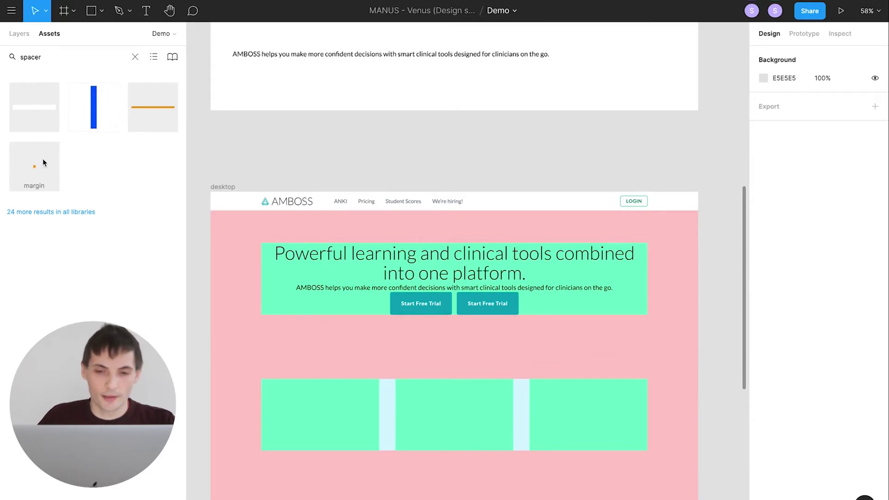
pyautogui.moveTo(43, 159); pyautogui.dragTo(441, 284)
pyautogui.click(847, 177)
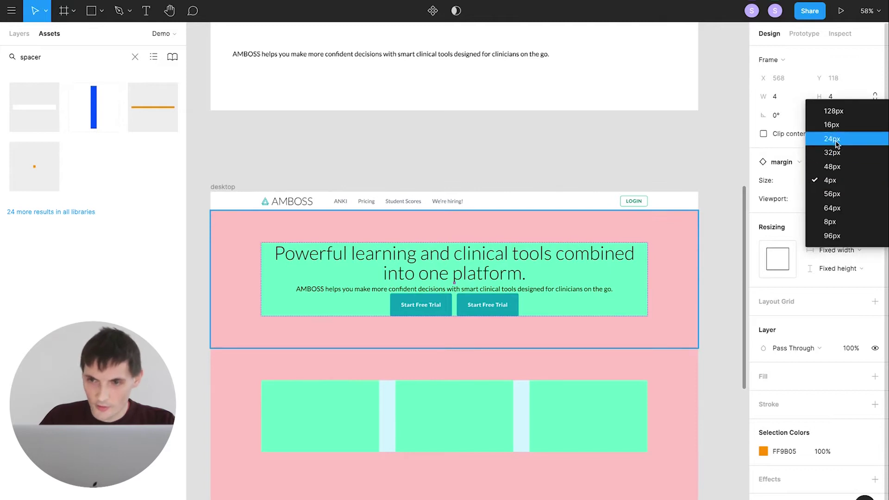
pyautogui.click(836, 141)
pyautogui.press('super+d')
pyautogui.press('Down')
pyautogui.click(848, 181)
pyautogui.click(846, 194)
pyautogui.click(653, 179)
# - Replace the first section's pink fill with the image map2020.png and set its scaling to Fit
pyautogui.click(536, 219)
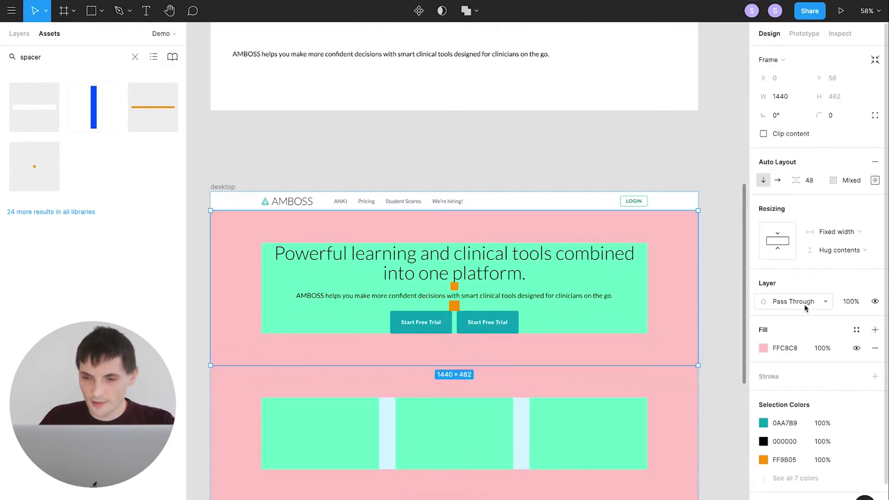
pyautogui.click(763, 348)
pyautogui.click(627, 229)
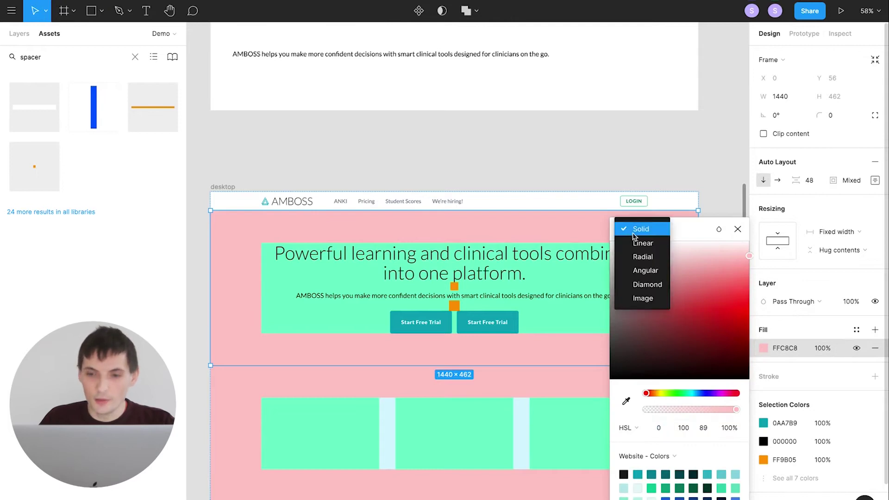
pyautogui.click(651, 294)
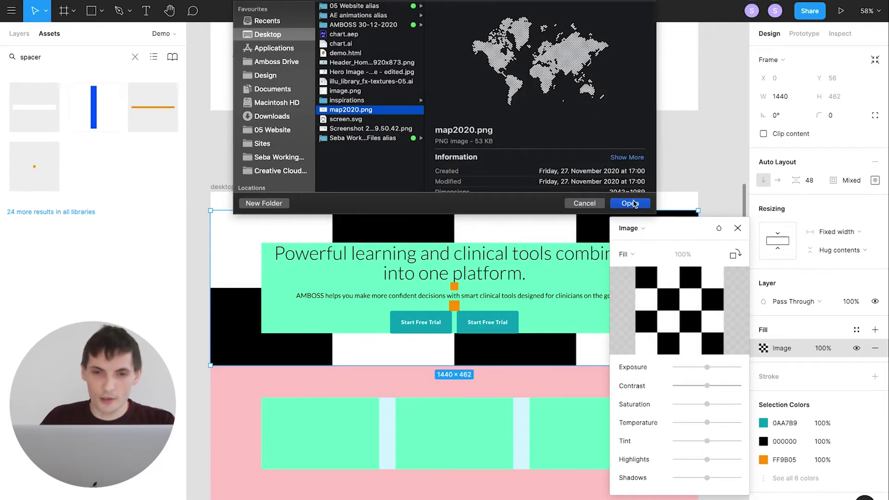
pyautogui.click(634, 204)
pyautogui.click(637, 254)
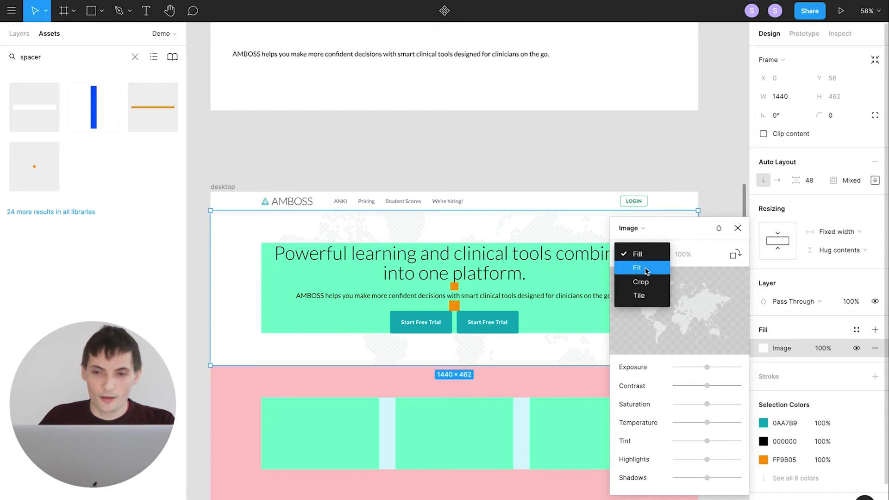
pyautogui.click(644, 268)
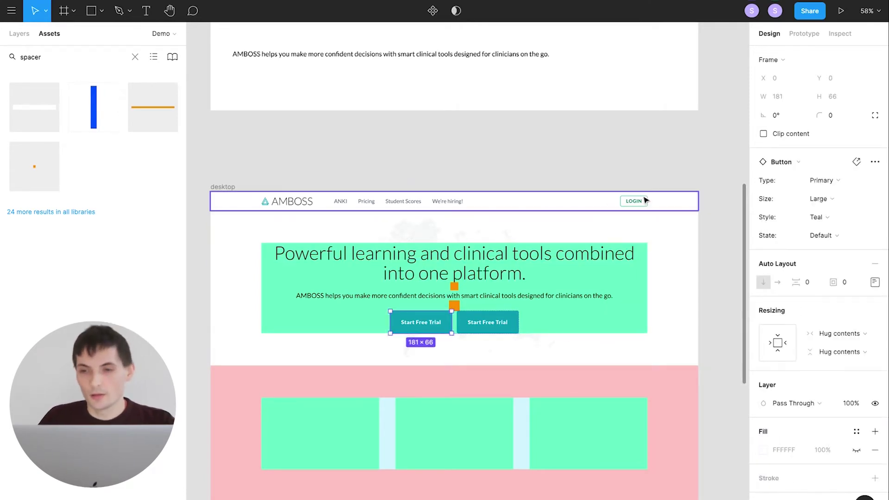
# - Set the first button's style to Green and switch the second button to the outlined green variant
pyautogui.click(821, 217)
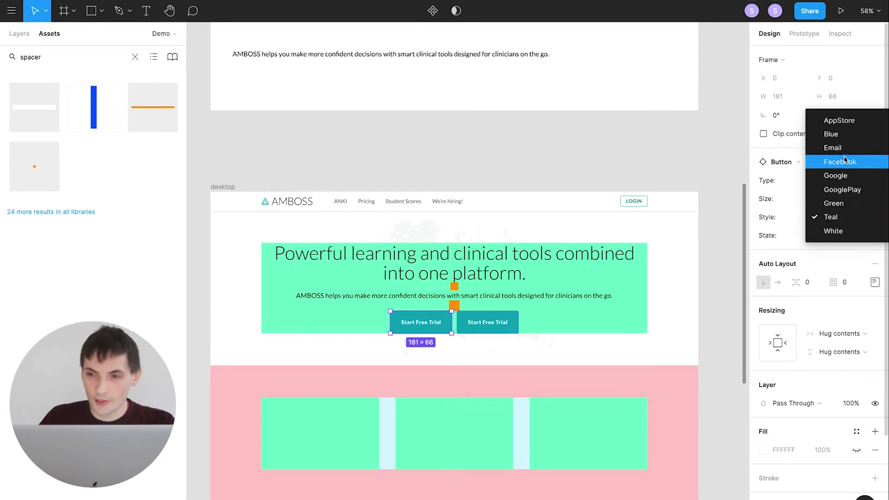
pyautogui.click(833, 203)
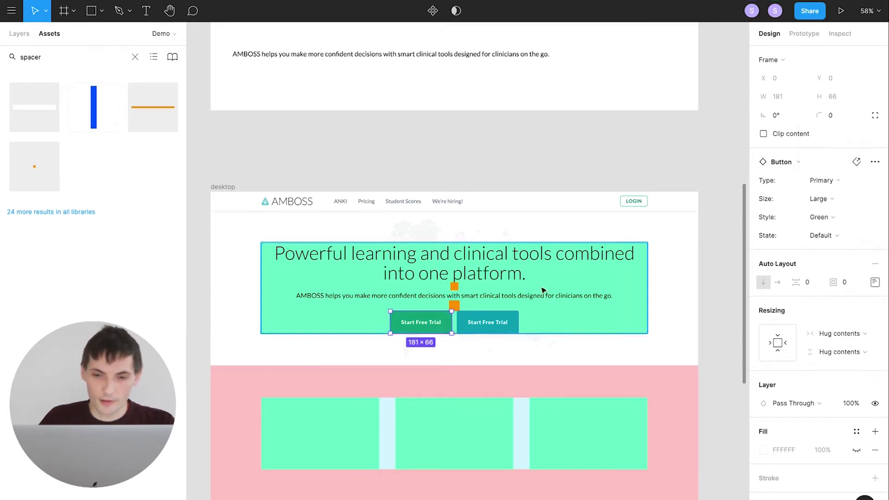
pyautogui.click(504, 320)
pyautogui.click(834, 188)
pyautogui.click(830, 194)
pyautogui.click(825, 203)
pyautogui.click(826, 201)
# - Hide the green fill of the first section's column and set the orange spacer colour FF9B05 to 0% opacity
pyautogui.press('Escape')
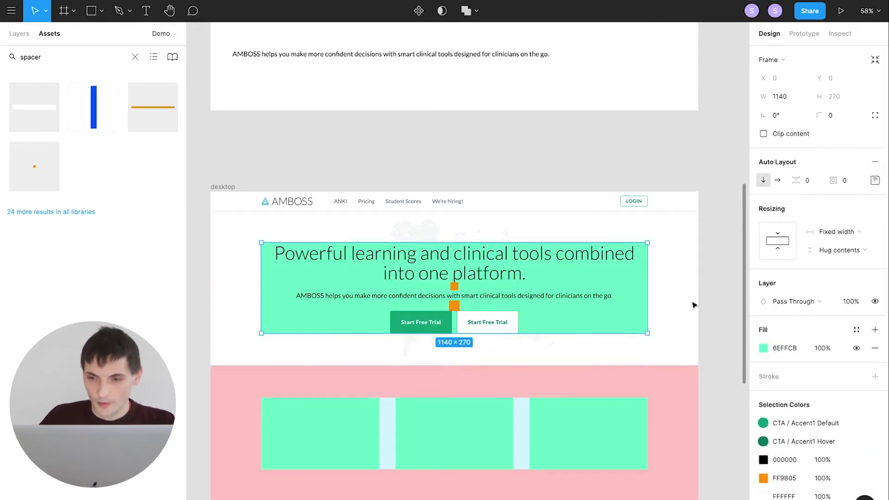
pyautogui.click(857, 348)
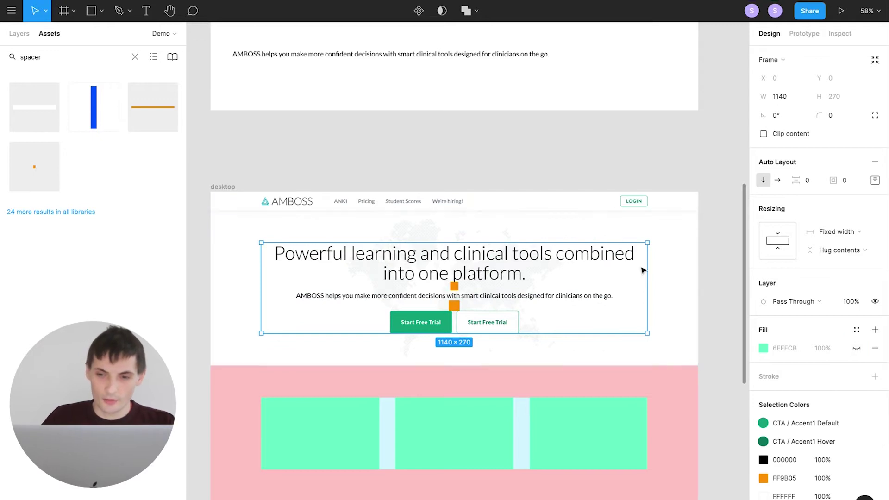
pyautogui.click(818, 478)
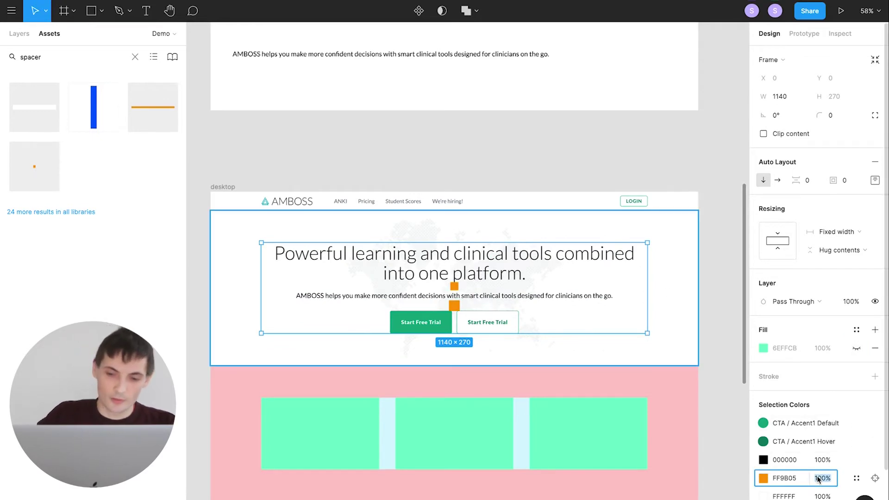
pyautogui.write('0')
pyautogui.press('Return')
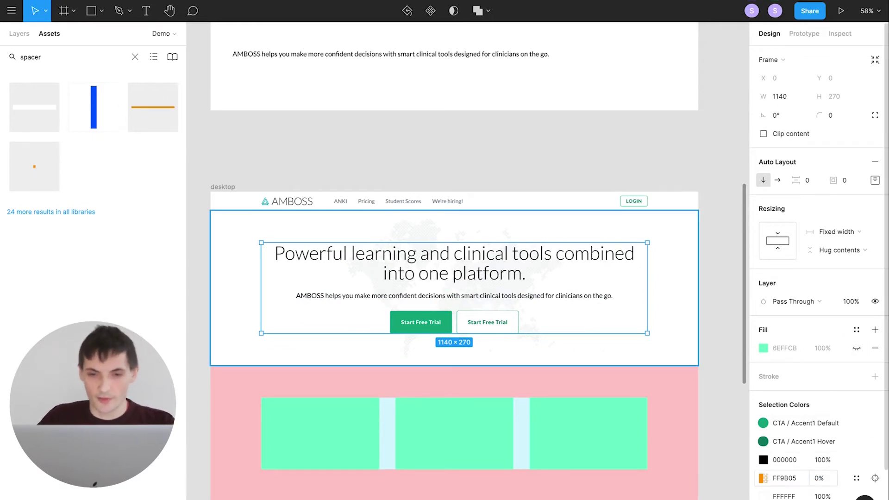
pyautogui.click(554, 165)
# - Select the three columns in the second section and set their type to card
pyautogui.scroll(-3, 639, 274)
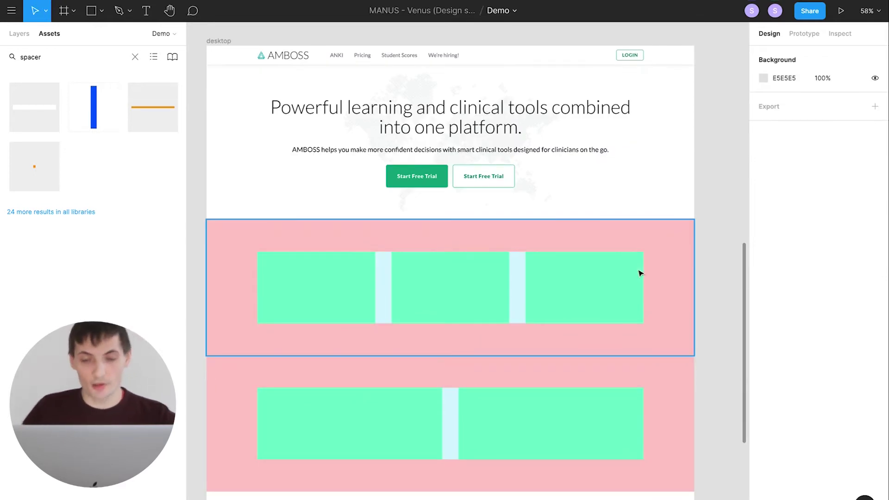
pyautogui.click(496, 272)
pyautogui.click(496, 272)
pyautogui.keyDown('shift'); pyautogui.click(331, 304); pyautogui.keyUp('shift')
pyautogui.keyDown('shift'); pyautogui.click(548, 293); pyautogui.keyUp('shift')
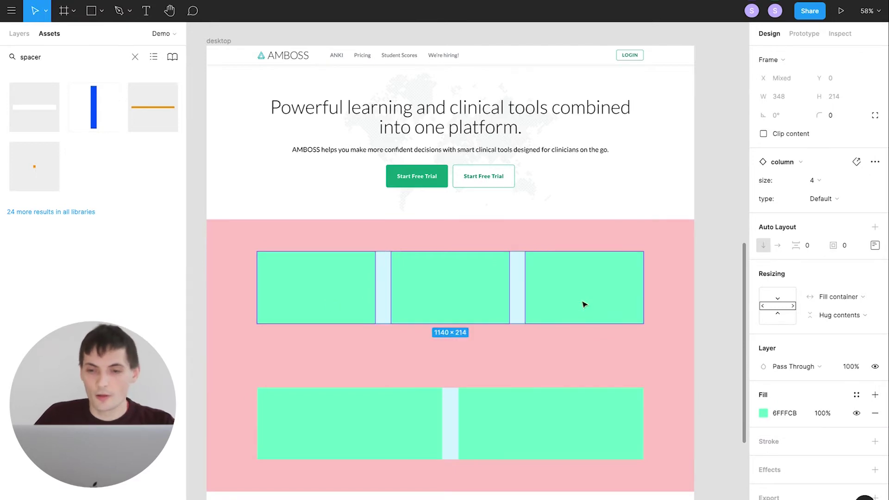
pyautogui.click(826, 205)
pyautogui.click(831, 213)
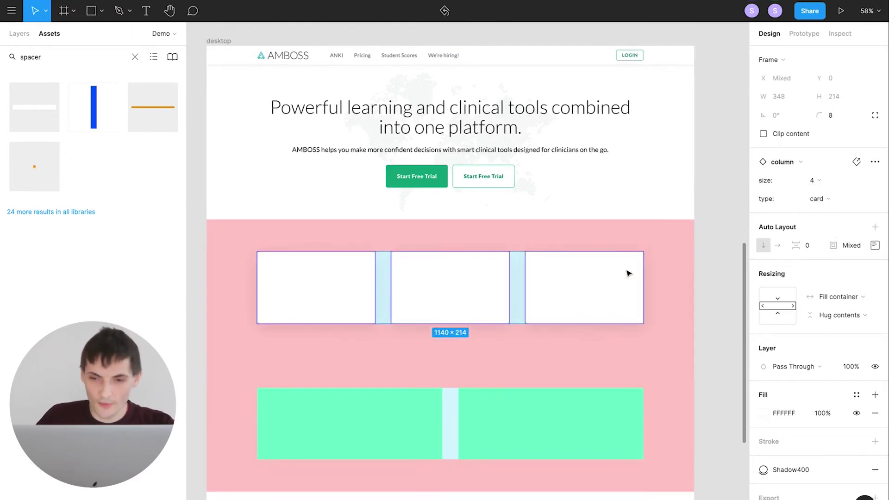
# - Detach the 4+4+4 row instance in the second section and the three card column instances inside it
pyautogui.click(616, 282)
pyautogui.click(596, 276)
pyautogui.click(591, 278)
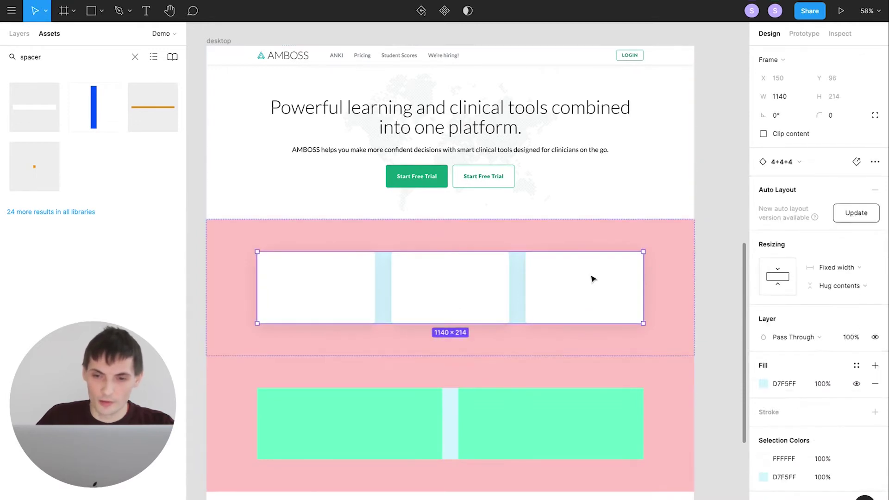
pyautogui.rightClick(592, 277)
pyautogui.click(627, 390)
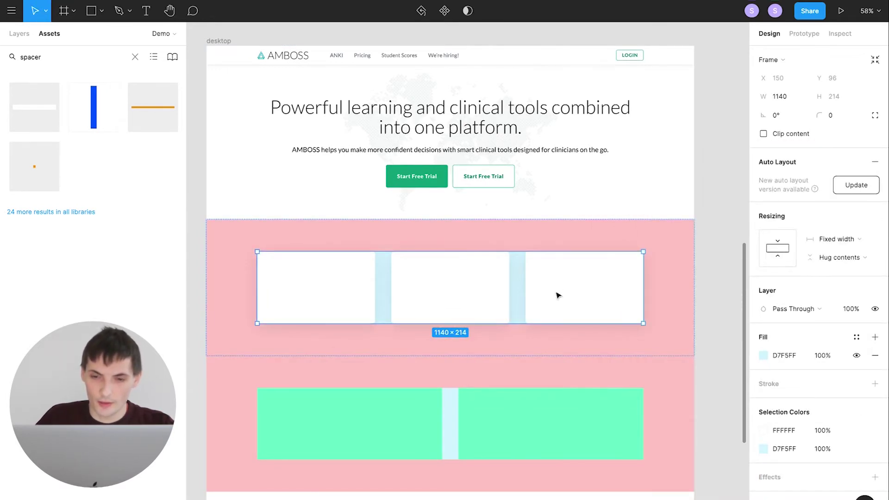
pyautogui.press('Return')
pyautogui.rightClick(555, 287)
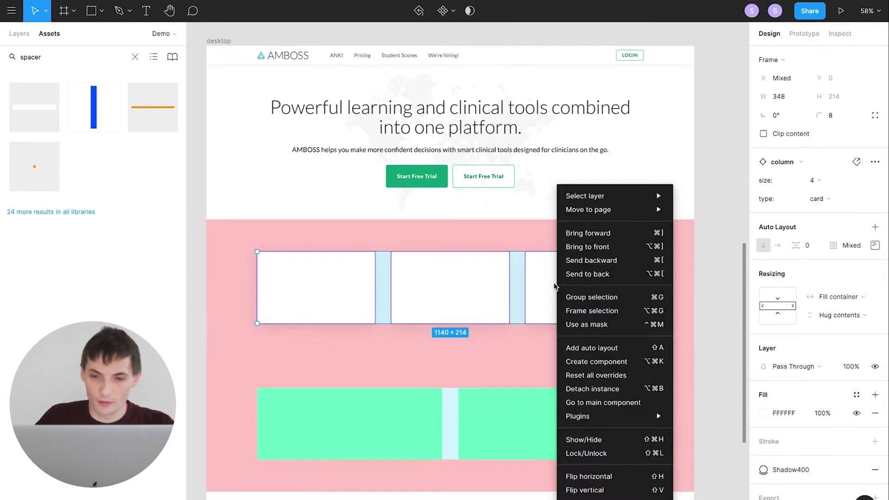
pyautogui.click(581, 389)
pyautogui.click(716, 301)
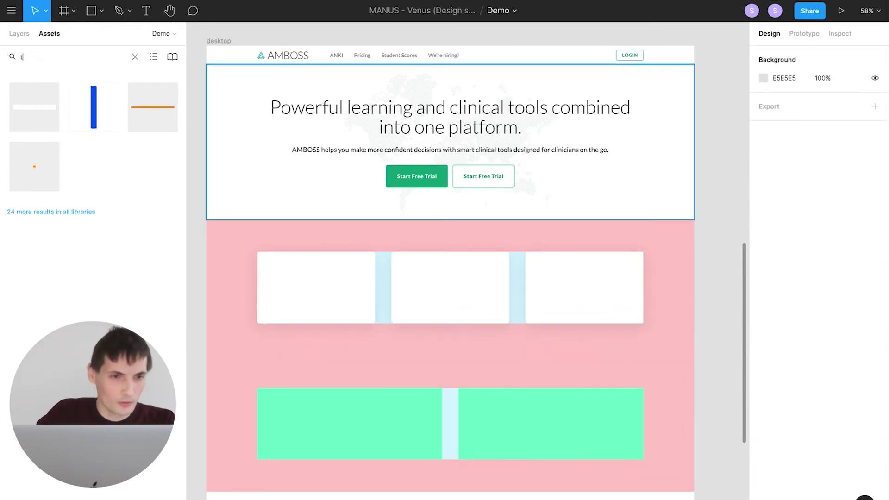
# - Find the full-width 12 row in the assets, place it above the cards, and detach the row and its column
pyautogui.press('BackSpace')
pyautogui.write('row')
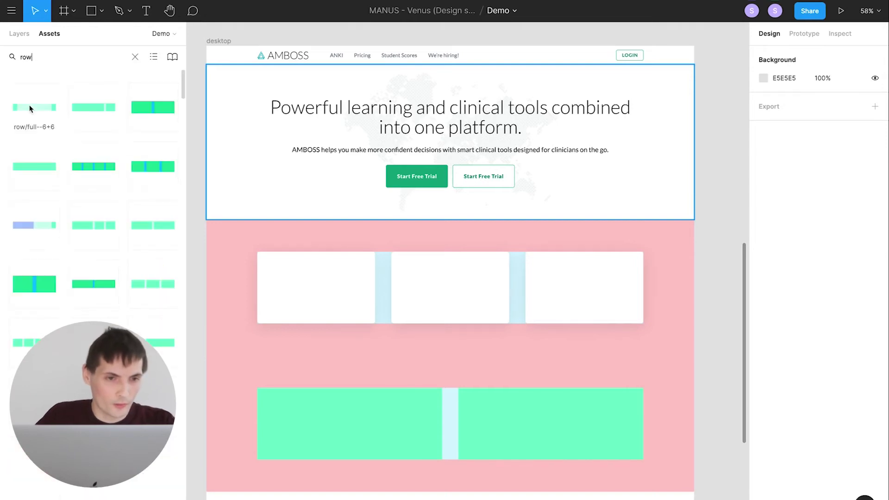
pyautogui.moveTo(28, 166); pyautogui.dragTo(400, 254)
pyautogui.rightClick(491, 281)
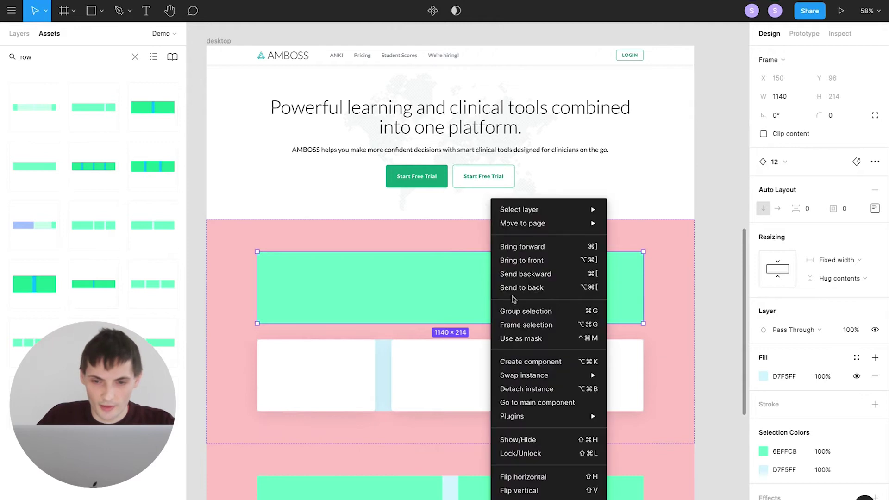
pyautogui.click(531, 388)
pyautogui.rightClick(466, 290)
pyautogui.click(504, 389)
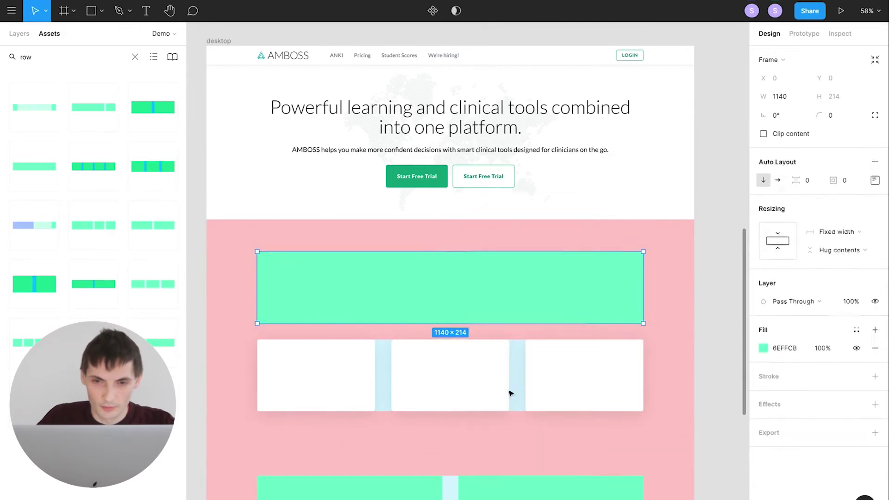
# - Paste the headline into the new row's column and change its text to "Make the best decisions while on-call"
pyautogui.press('super+v')
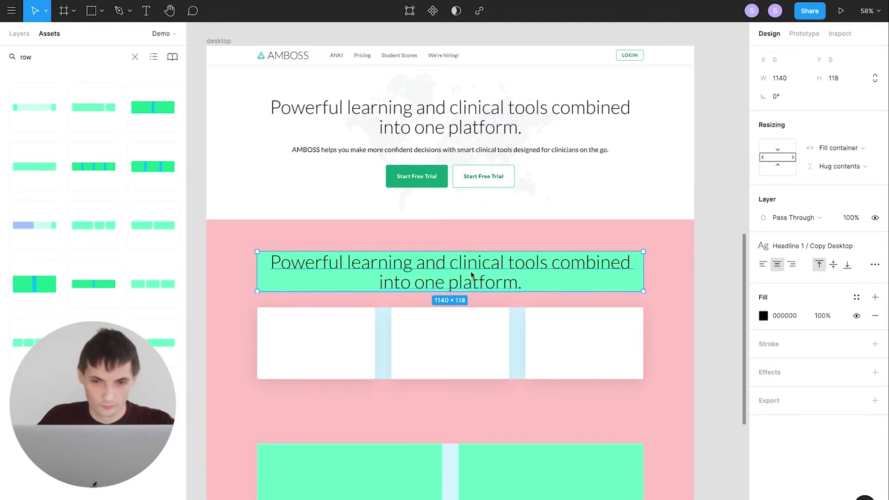
pyautogui.press('Return')
pyautogui.write('Make the best decisions while on-call')
pyautogui.press('Escape')
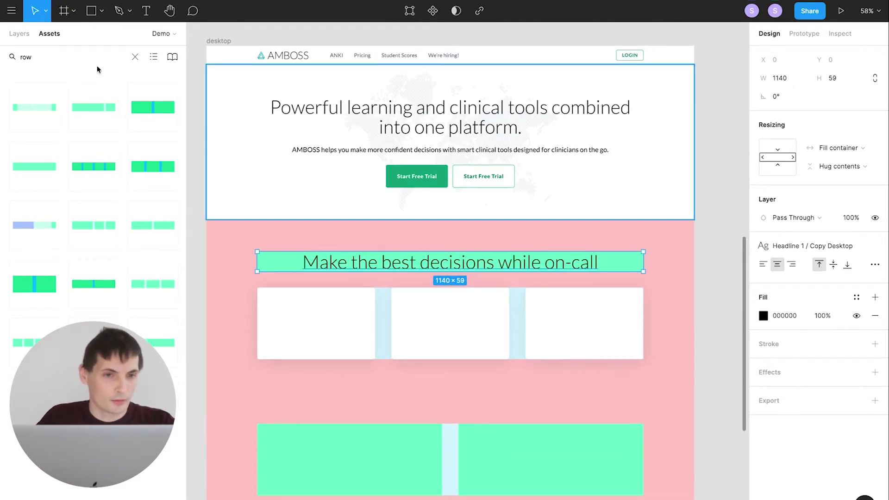
# - Search the assets for "icon 64 green" and place a different icon in each of the three cards
pyautogui.write('icon 64 green')
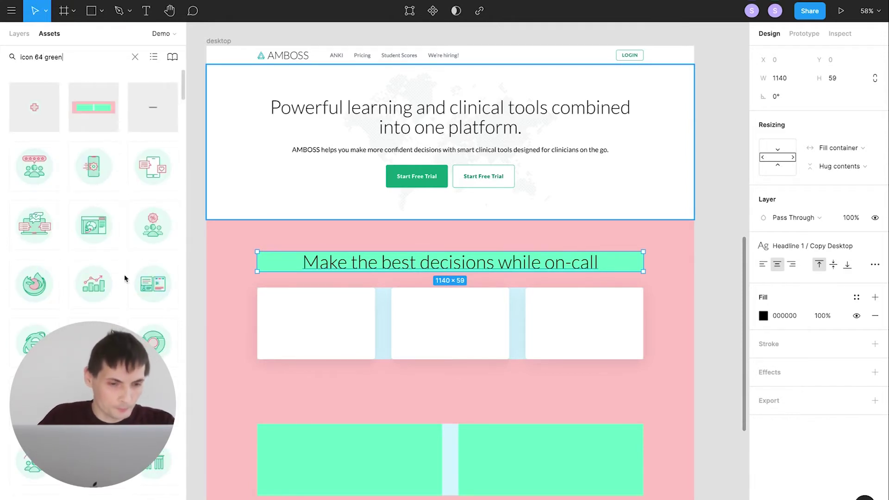
pyautogui.scroll(-3, 34, 340)
pyautogui.moveTo(34, 340); pyautogui.dragTo(294, 344)
pyautogui.moveTo(212, 370); pyautogui.dragTo(434, 337)
pyautogui.moveTo(159, 448); pyautogui.dragTo(573, 336)
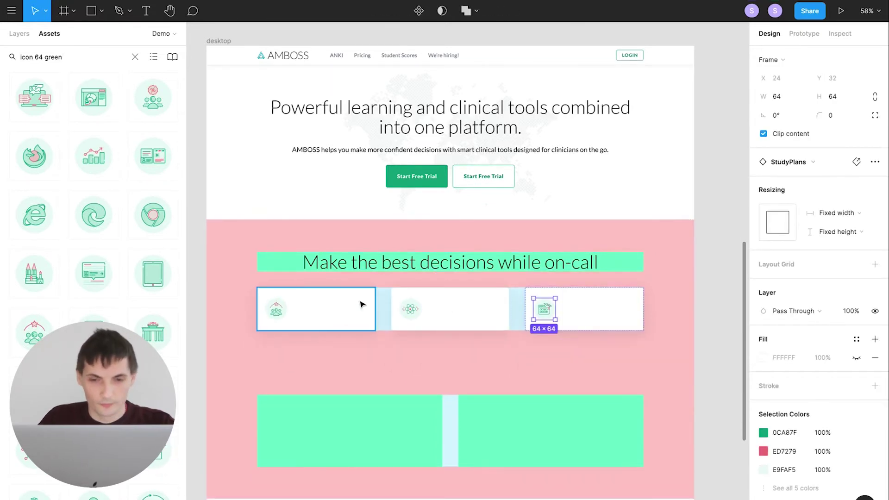
# - Copy the "Powerful learning and clinical tools" headline into the first card below its icon
pyautogui.click(387, 122)
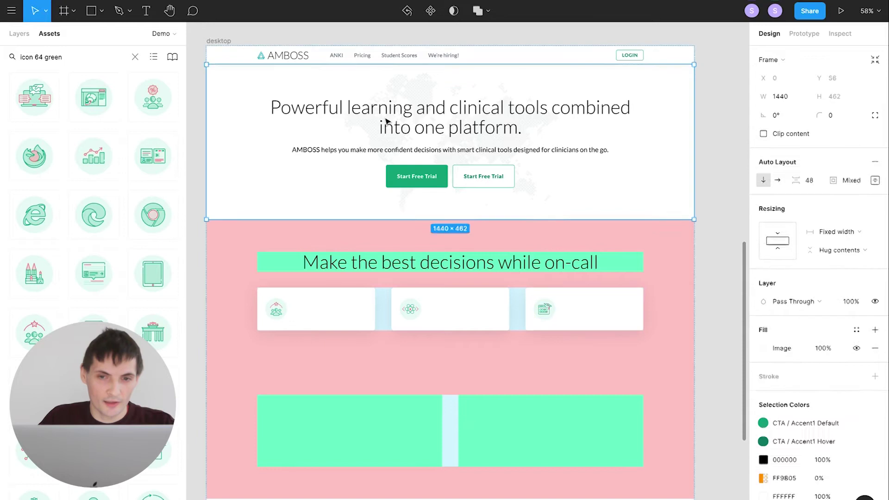
pyautogui.click(386, 121)
pyautogui.hotkey('ctrl', 'c')
pyautogui.click(334, 300)
pyautogui.hotkey('ctrl', 'v')
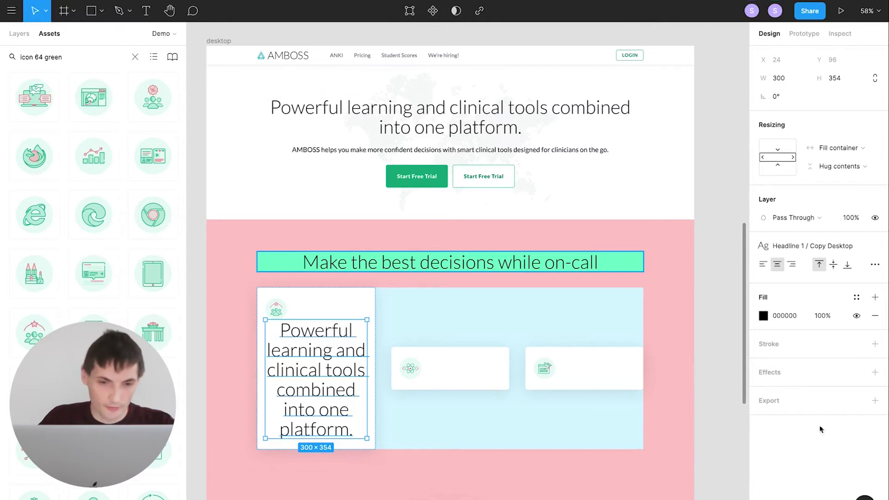
# - Change the first card's headline to "Side-by-side" and apply the Headline 3 / Desktop text style to it
pyautogui.doubleClick(303, 400)
pyautogui.write('Side-by-side')
pyautogui.press('Return')
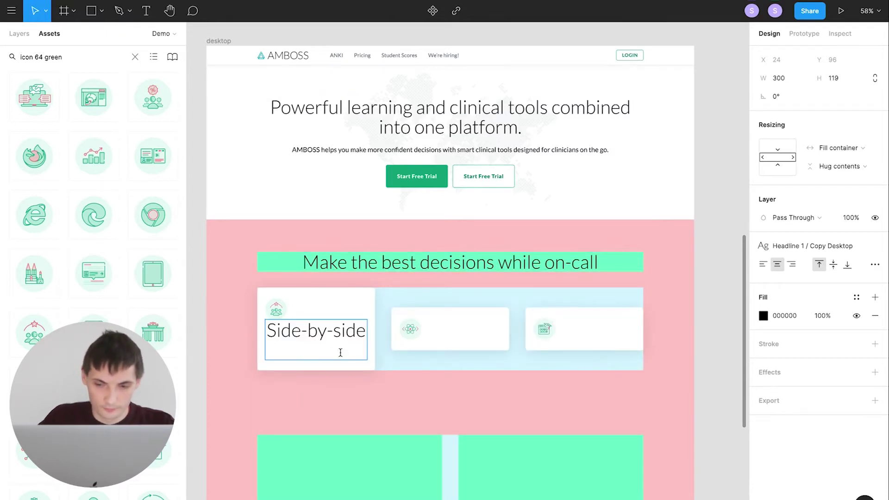
pyautogui.press('BackSpace')
pyautogui.hotkey('ctrl', 'a')
pyautogui.click(813, 246)
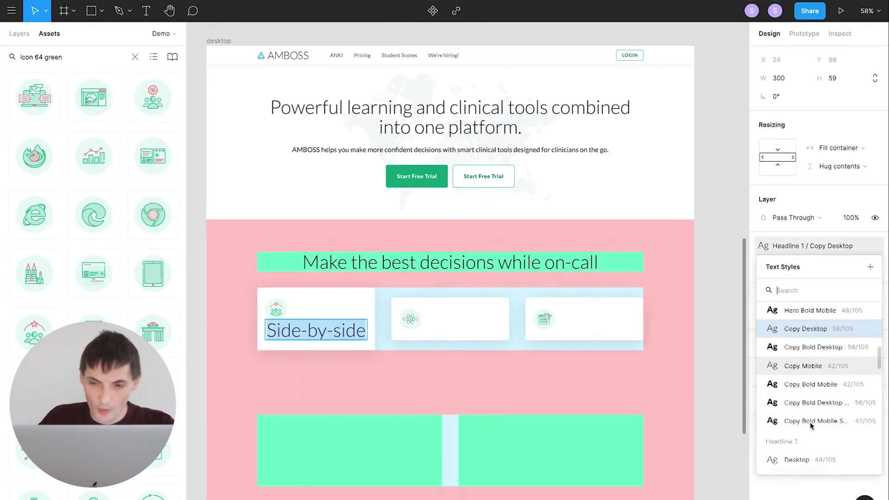
pyautogui.scroll(-5, 810, 421)
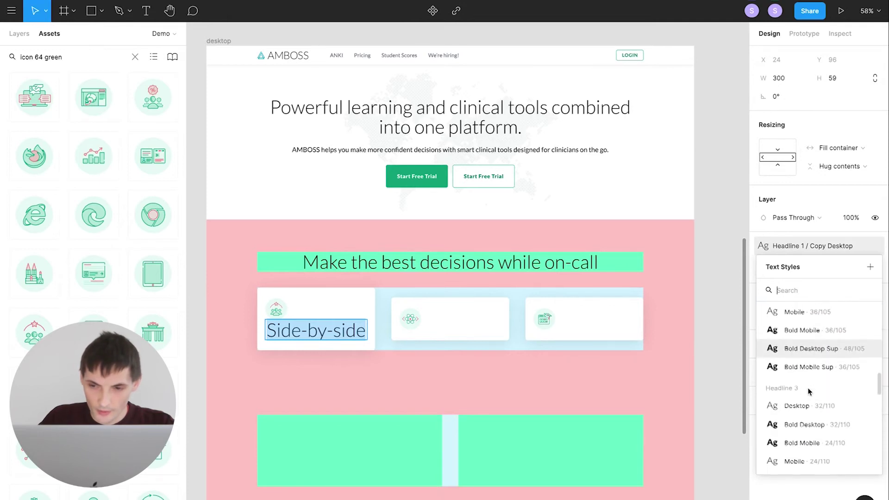
pyautogui.click(804, 408)
pyautogui.press('Escape')
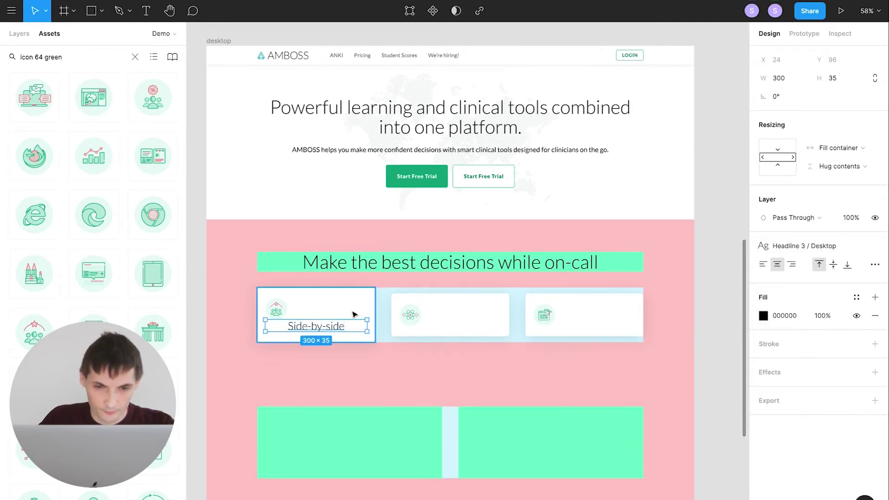
# - Copy the "Side-by-side" headline into the second and third cards below their icons
pyautogui.hotkey('ctrl', 'c')
pyautogui.click(461, 323)
pyautogui.hotkey('ctrl', 'v')
pyautogui.click(571, 334)
pyautogui.hotkey('ctrl', 'v')
# - Change the second card's headline to "QBank" and the third card's headline to "For Clinicians"
pyautogui.doubleClick(458, 326)
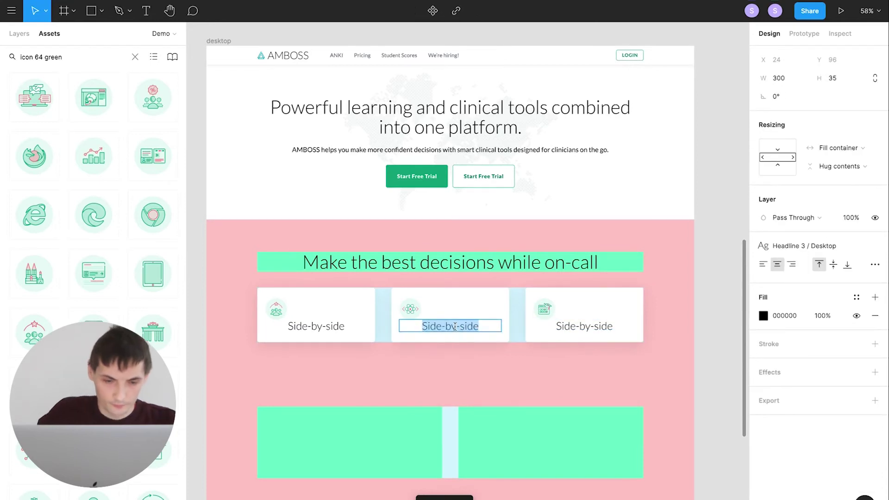
pyautogui.write('QBank')
pyautogui.doubleClick(584, 326)
pyautogui.write('For Clinicians')
pyautogui.press('Escape')
# - Copy the "AMBOSS helps you make more confident decisions" paragraph from the upper design into the first card below its headline
pyautogui.scroll(1, 366, 233)
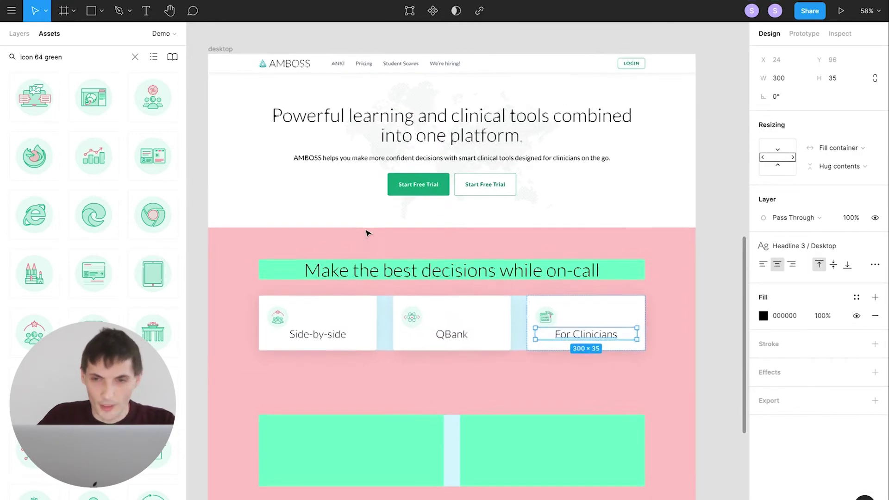
pyautogui.scroll(5, 367, 233)
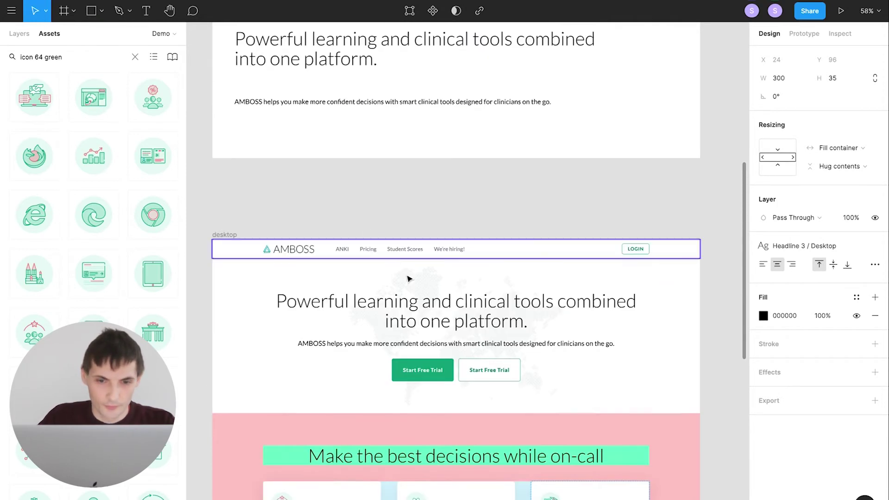
pyautogui.click(388, 105)
pyautogui.scroll(-7, 414, 138)
pyautogui.click(357, 252)
pyautogui.hotkey('ctrl', 'v')
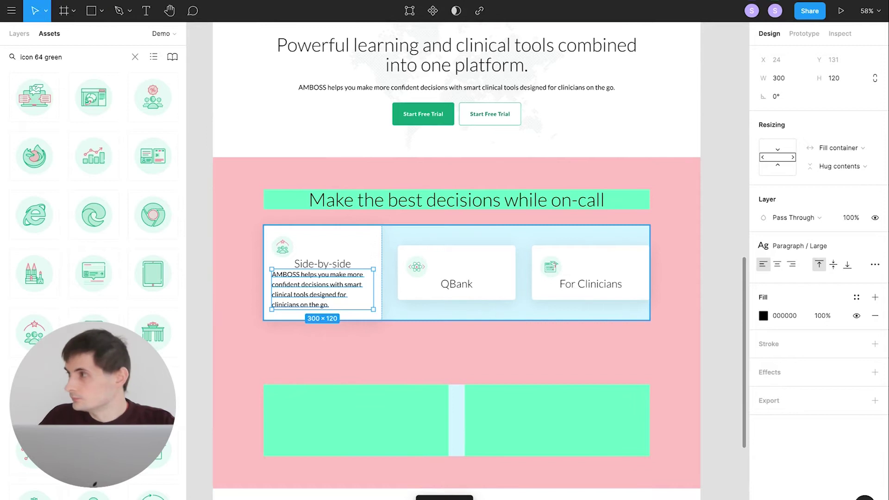
# - Replace the first card's paragraph with the "Lorem ipsum dolor sit amet" placeholder text and centre-align it
pyautogui.press('Return')
pyautogui.hotkey('ctrl', 'v')
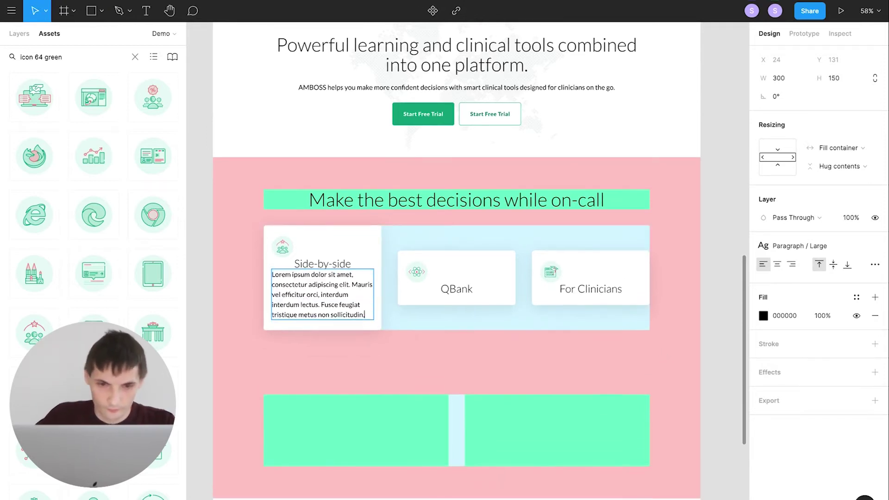
pyautogui.press('BackSpace')
pyautogui.hotkey('ctrl', 'a')
pyautogui.click(778, 263)
pyautogui.press('Escape')
# - Add the centred lorem ipsum paragraph to the QBank and For Clinicians cards below their headlines
pyautogui.click(486, 273)
pyautogui.hotkey('ctrl', 'v')
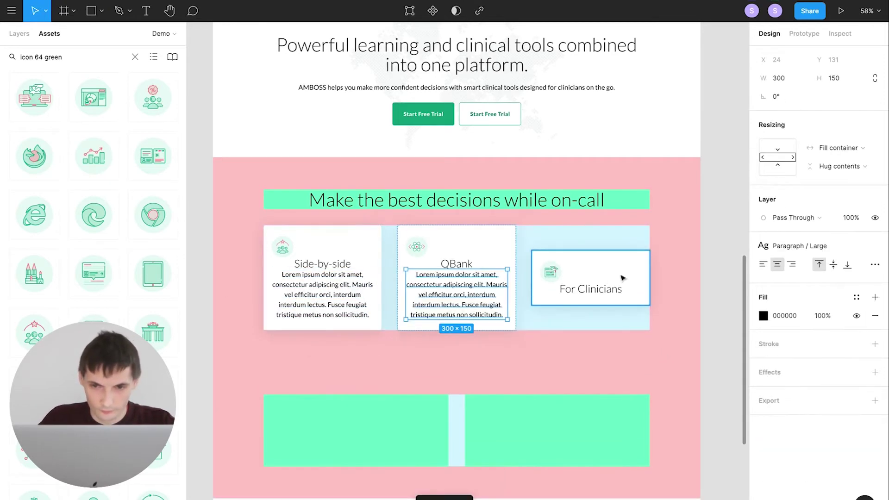
pyautogui.click(628, 268)
pyautogui.hotkey('ctrl', 'v')
# - Search the assets for "button", place one at the end of the first card, and set it to Secondary, Medium and Green
pyautogui.hotkey('alt', '2')
pyautogui.write('button')
pyautogui.moveTo(39, 96); pyautogui.dragTo(352, 324)
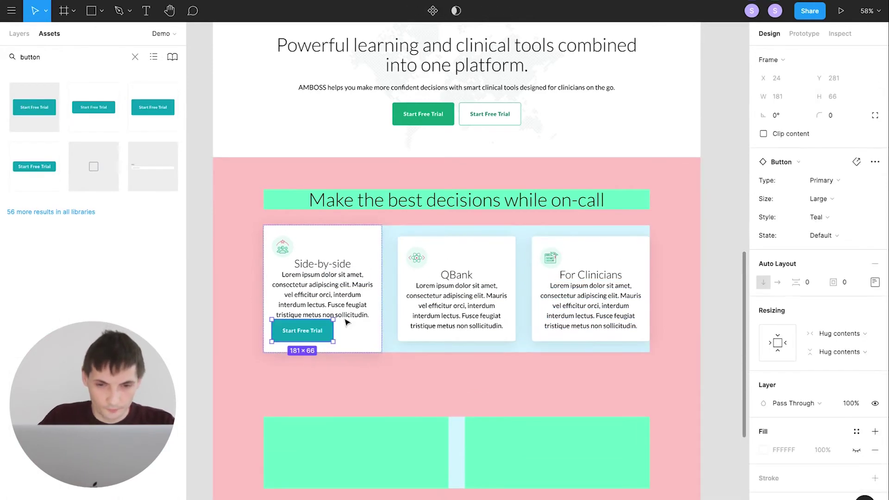
pyautogui.click(823, 219)
pyautogui.click(824, 200)
pyautogui.click(822, 180)
pyautogui.click(824, 193)
pyautogui.click(828, 206)
pyautogui.click(827, 215)
# - Set the letter case of the first card's "Start Free Trial" button label to uppercase
pyautogui.doubleClick(308, 327)
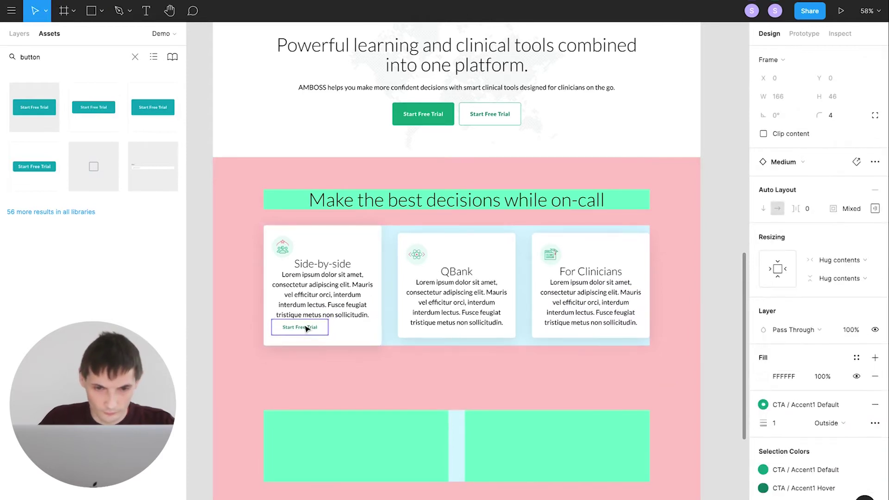
pyautogui.doubleClick(308, 328)
pyautogui.click(875, 275)
pyautogui.click(798, 431)
# - Copy the first card's button into the QBank and For Clinicians cards below their paragraphs
pyautogui.click(331, 334)
pyautogui.doubleClick(321, 334)
pyautogui.press('super+c')
pyautogui.click(476, 312)
pyautogui.press('super+v')
pyautogui.click(589, 305)
pyautogui.press('super+v')
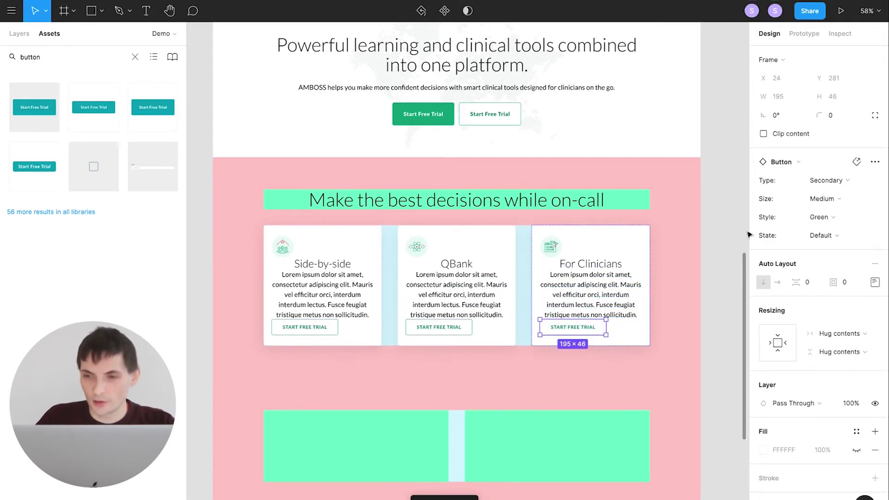
# - Set the For Clinicians card's button type to Primary and its style to Blue
pyautogui.click(826, 181)
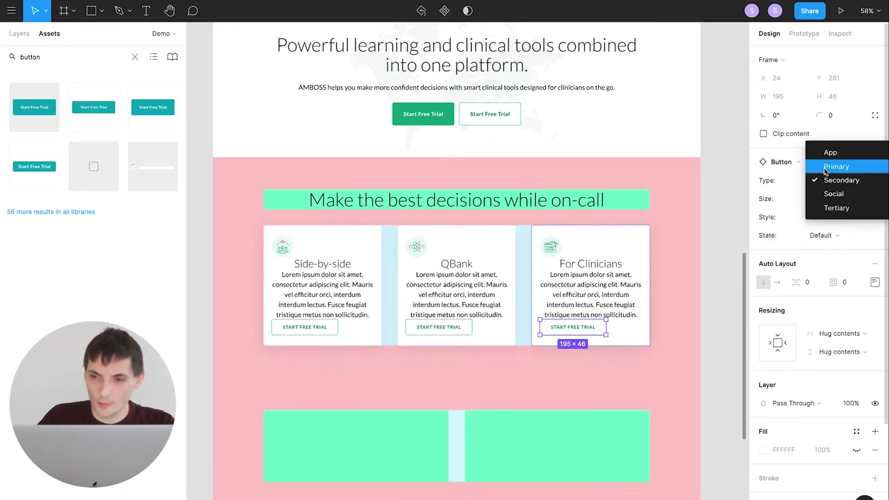
pyautogui.click(829, 165)
pyautogui.click(824, 215)
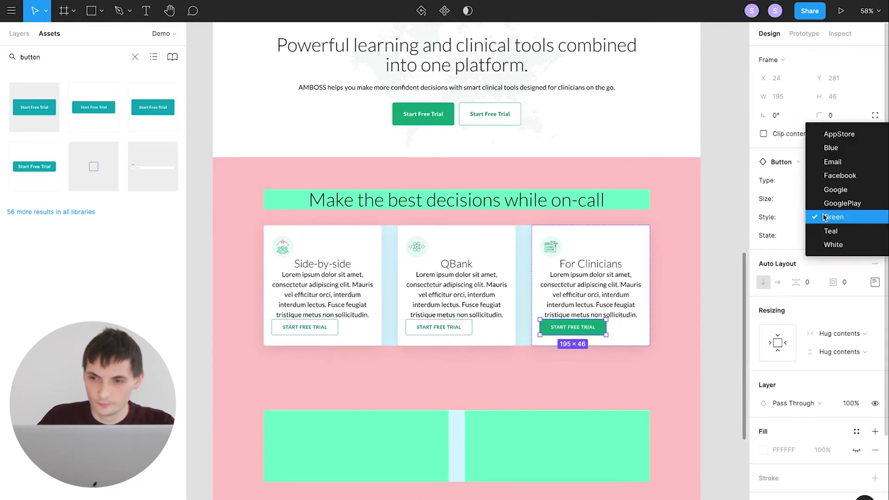
pyautogui.click(831, 147)
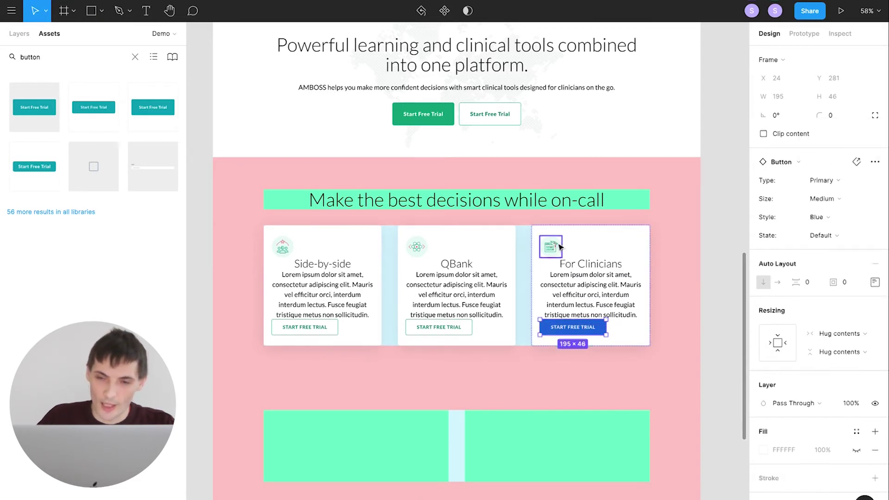
# - Recolor the For Clinicians icon, changing its green to blue 1F6ADD and its pale green background to EAF1FB
pyautogui.click(553, 245)
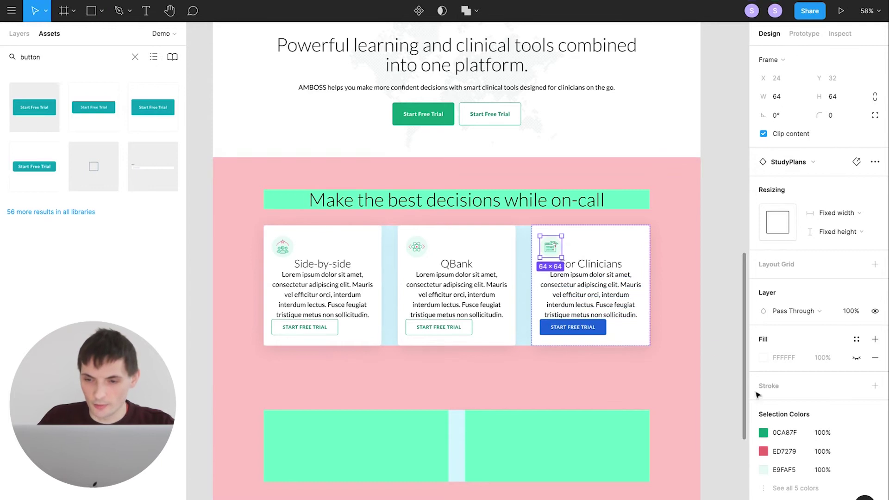
pyautogui.click(764, 435)
pyautogui.click(666, 499)
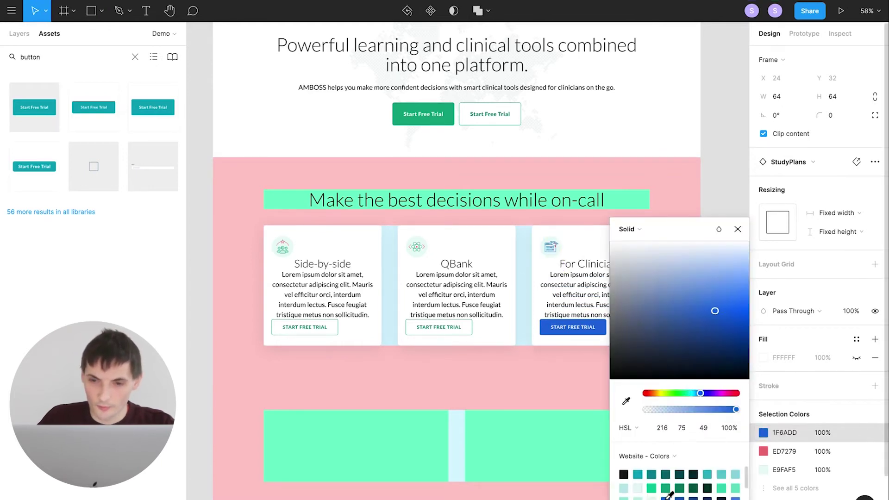
pyautogui.click(769, 470)
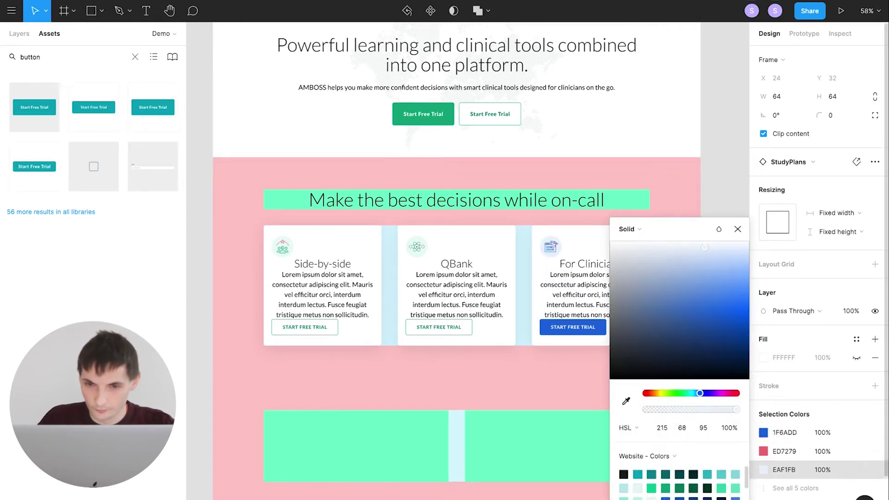
pyautogui.click(738, 229)
# - Select all three cards and align their auto layout contents to the top centre
pyautogui.click(277, 239)
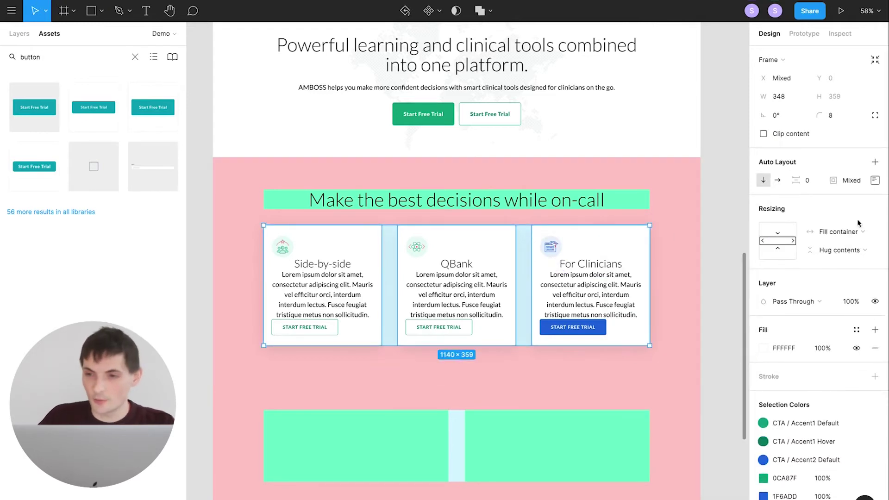
pyautogui.click(875, 180)
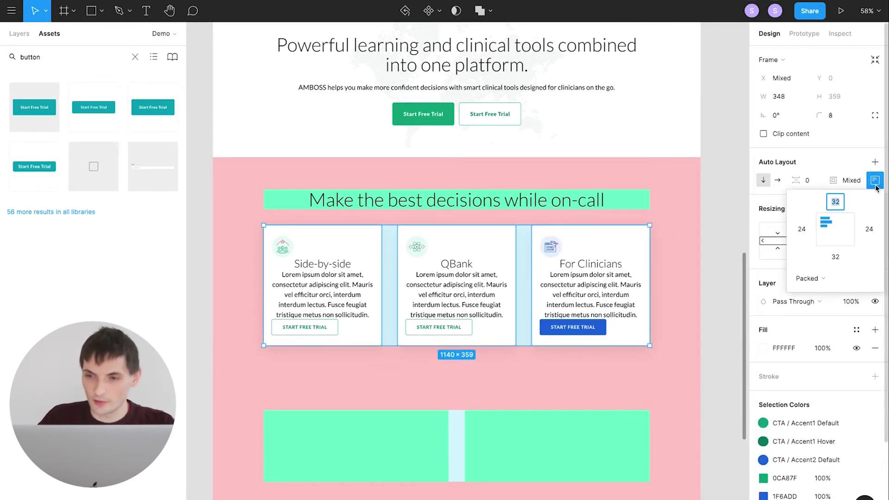
pyautogui.click(839, 223)
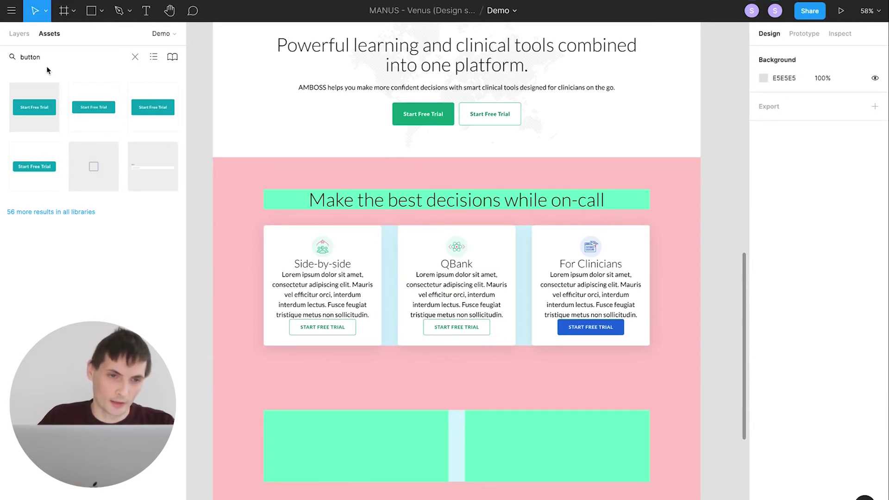
# - Search the assets for "spacer" and place a 32px margin between the first card's icon and headline
pyautogui.write('cer')
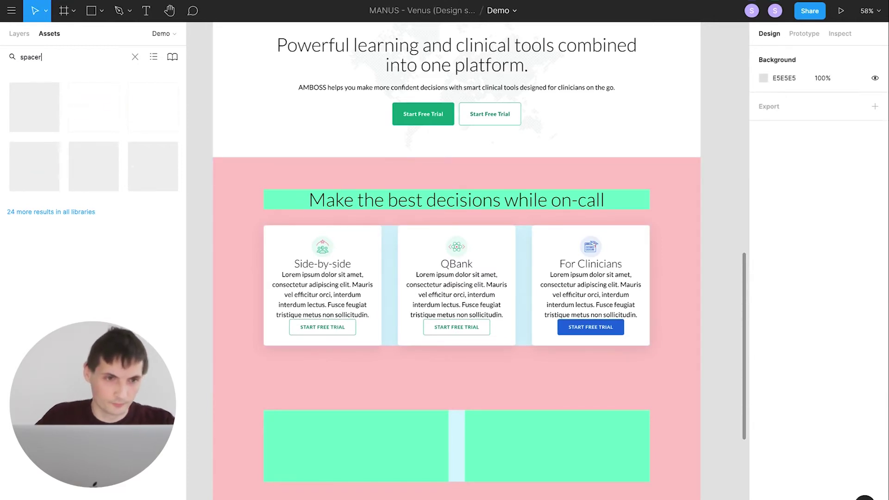
pyautogui.moveTo(34, 166); pyautogui.dragTo(323, 258)
pyautogui.click(834, 180)
pyautogui.click(834, 153)
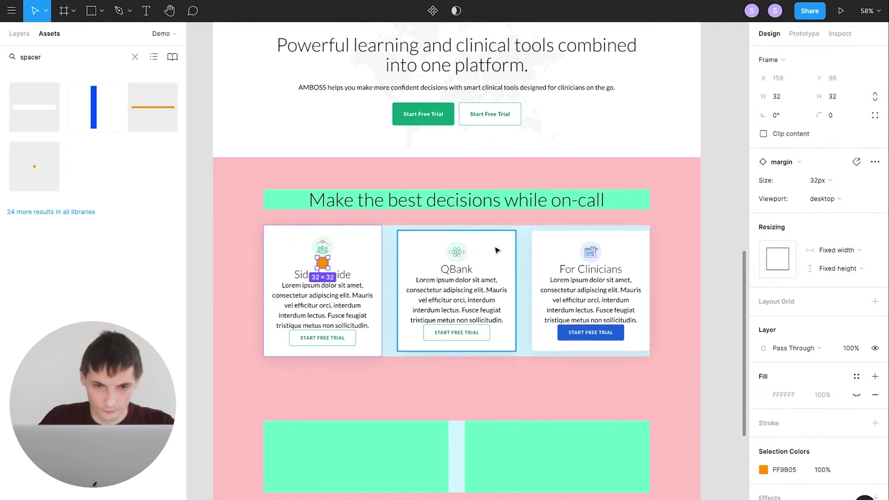
# - Duplicate the margin in the first card to add 16px below the headline and 32px above the button
pyautogui.press('super+d')
pyautogui.press('Down')
pyautogui.click(828, 180)
pyautogui.click(833, 154)
pyautogui.press('super+d')
pyautogui.press('Down')
pyautogui.click(833, 180)
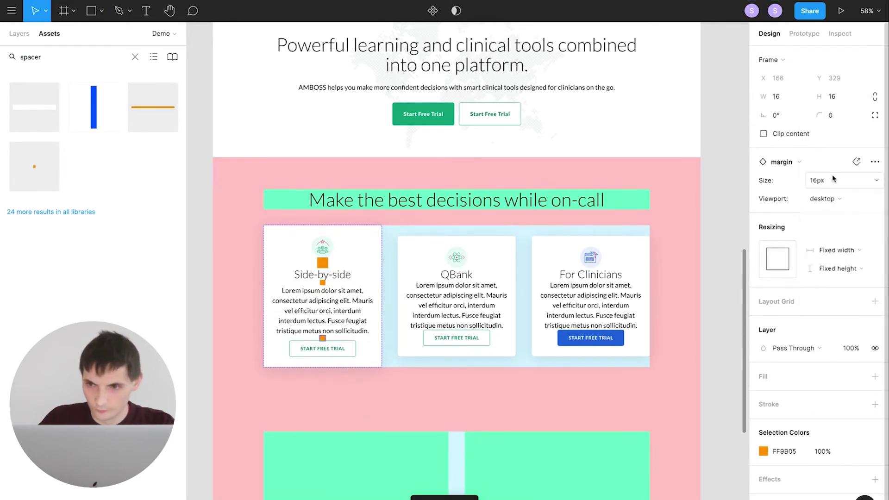
pyautogui.click(833, 207)
# - Add matching 32px and 16px margins between the icon, headline, paragraph and button in the QBank and For Clinicians cards
pyautogui.click(463, 282)
pyautogui.press('super+v')
pyautogui.click(620, 282)
pyautogui.press('super+v')
pyautogui.click(834, 180)
pyautogui.click(833, 152)
pyautogui.press('Escape')
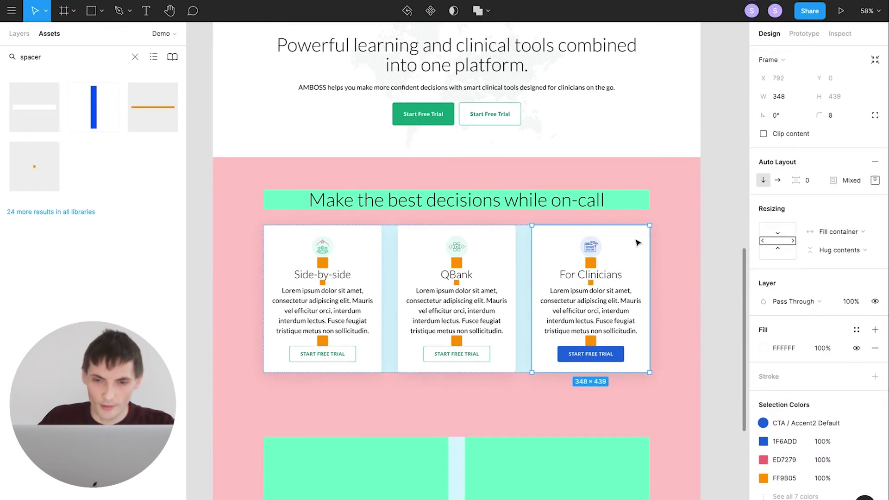
# - Hide the card row's light blue fill and set the opacity of its orange FF9B05 margin color to 0
pyautogui.press('Escape')
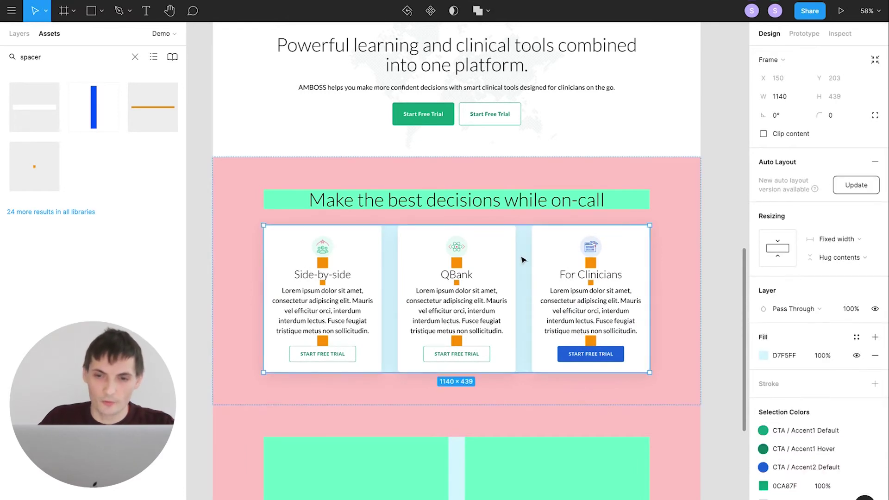
pyautogui.click(857, 356)
pyautogui.scroll(-3, 806, 463)
pyautogui.click(807, 439)
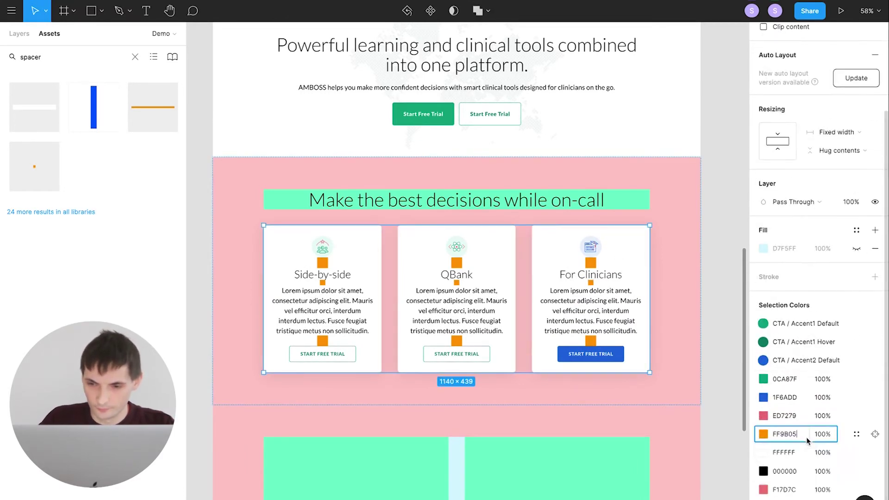
pyautogui.write('0')
pyautogui.press('Return')
# - Hide the fills of the "Make the best decisions while on-call" headline's row and its inner column
pyautogui.click(521, 205)
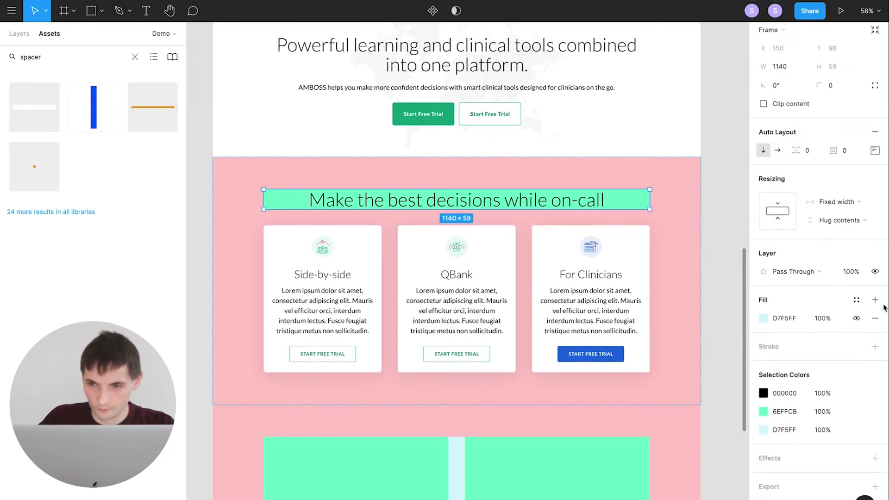
pyautogui.click(857, 318)
pyautogui.doubleClick(635, 204)
pyautogui.click(857, 336)
# - Hide the pink fill of the card section and set its top and bottom padding to 0
pyautogui.click(683, 263)
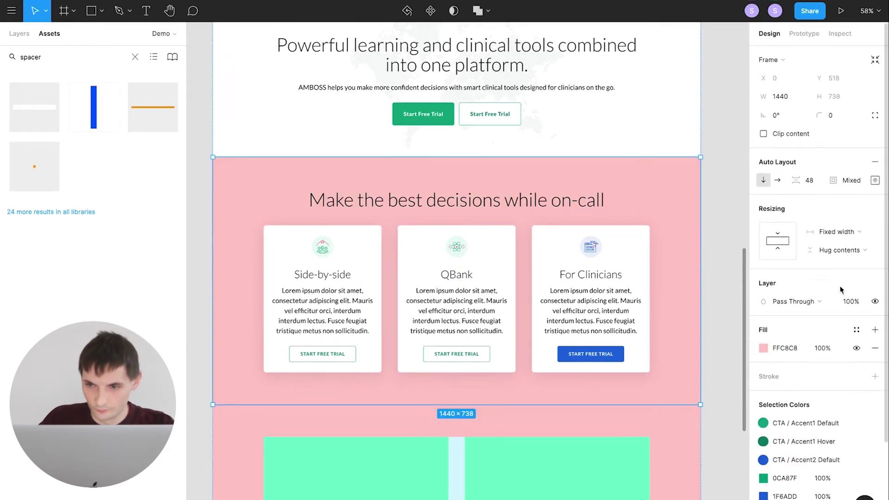
pyautogui.click(857, 349)
pyautogui.click(875, 180)
pyautogui.write('0')
pyautogui.press('Return')
pyautogui.click(833, 256)
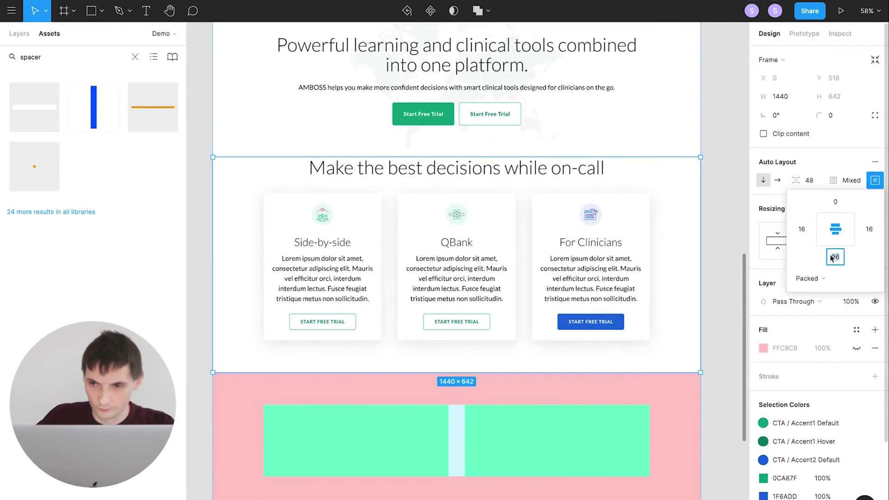
pyautogui.write('0')
pyautogui.press('Return')
# - Place a full-width spacer above the card section, duplicate it below the cards, and choose the spacers' types
pyautogui.moveTo(26, 129); pyautogui.dragTo(417, 157)
pyautogui.click(838, 251)
pyautogui.click(840, 264)
pyautogui.press('super+d')
pyautogui.press('Down')
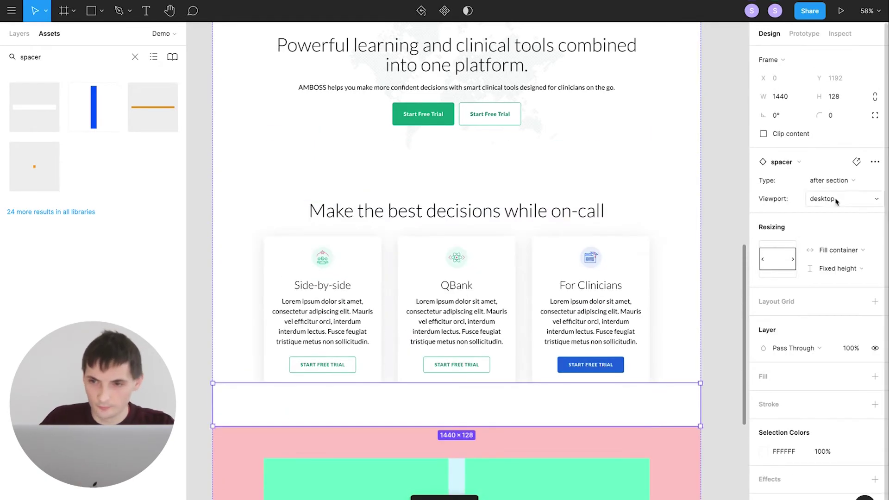
pyautogui.click(833, 181)
pyautogui.click(621, 164)
pyautogui.click(621, 164)
pyautogui.click(829, 180)
pyautogui.click(838, 167)
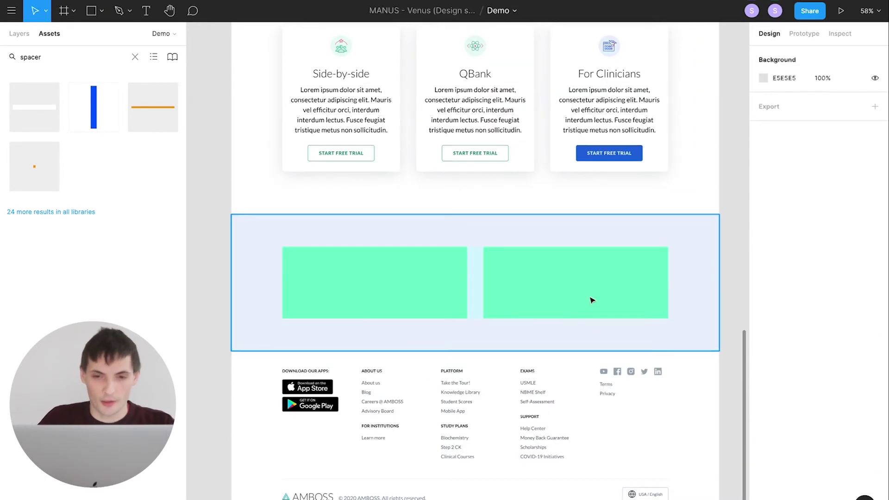
# - Detach the 6+6 row in the light blue section and its two columns from their components
pyautogui.click(592, 300)
pyautogui.rightClick(606, 340)
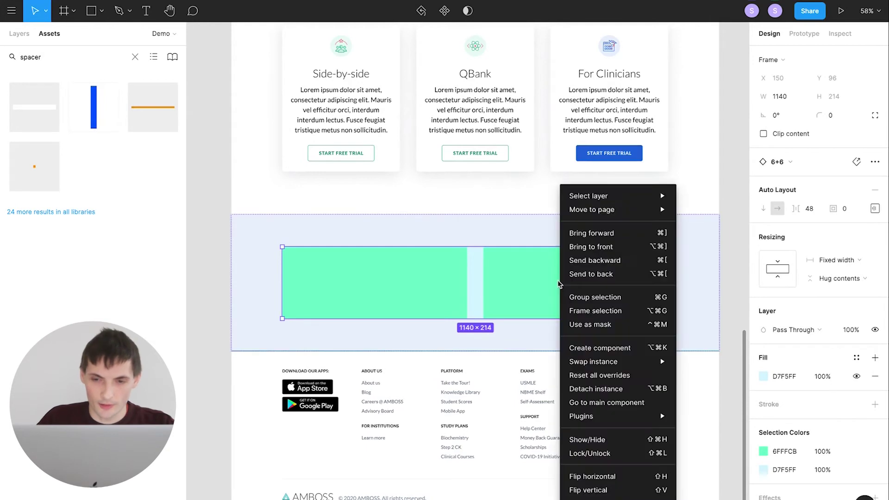
pyautogui.click(591, 388)
pyautogui.press('Return')
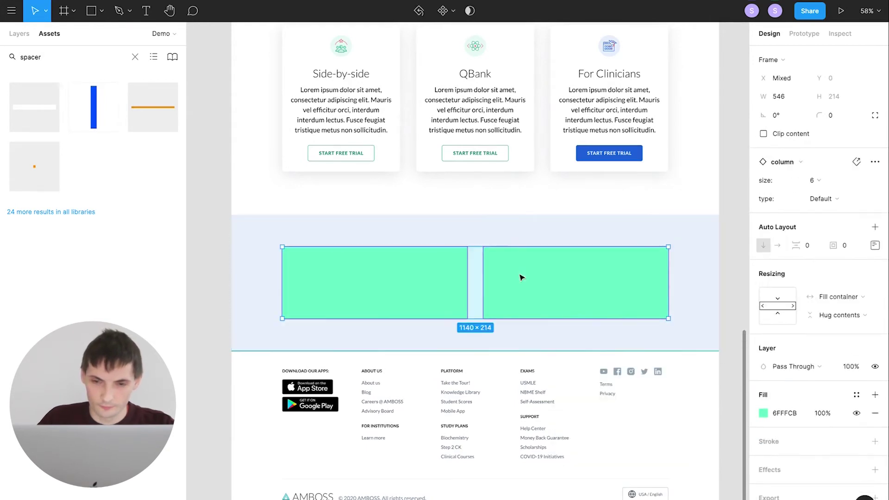
pyautogui.rightClick(521, 276)
pyautogui.click(539, 388)
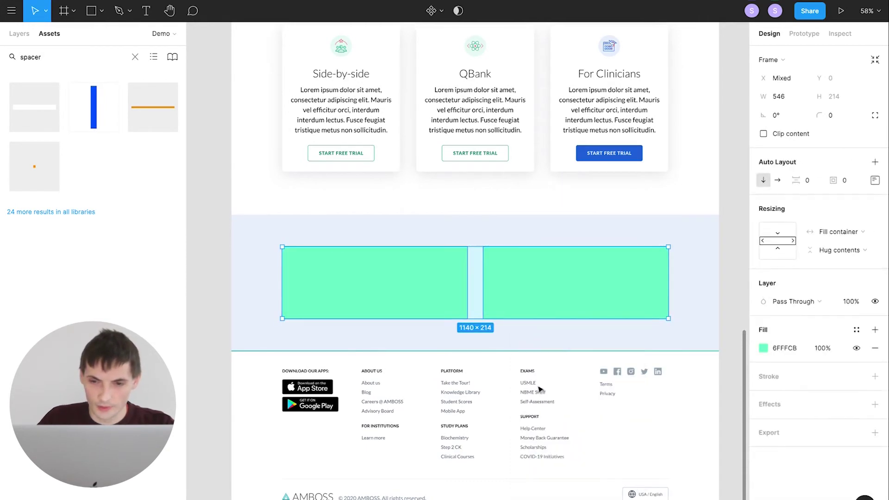
# - Paste the copied study-planner form illustration into the second column of the light blue section
pyautogui.click(735, 266)
pyautogui.keyDown('super'); pyautogui.click(614, 284); pyautogui.keyUp('super')
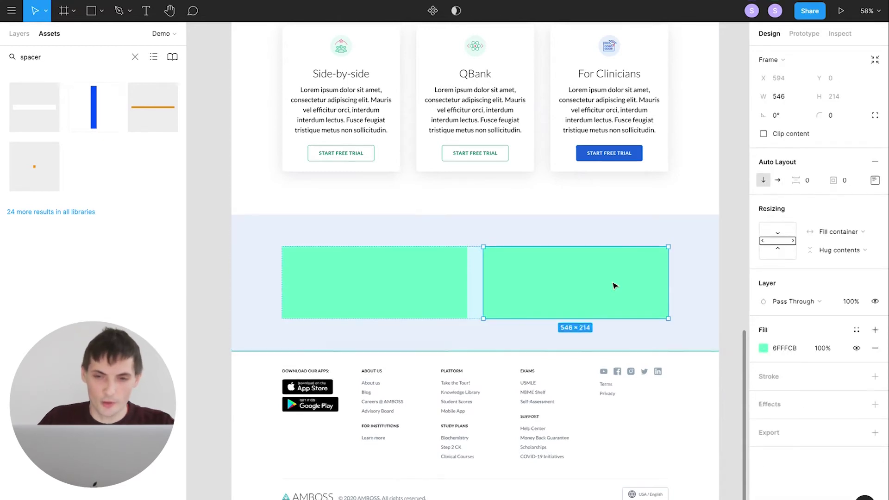
pyautogui.hotkey('ctrl', 'v')
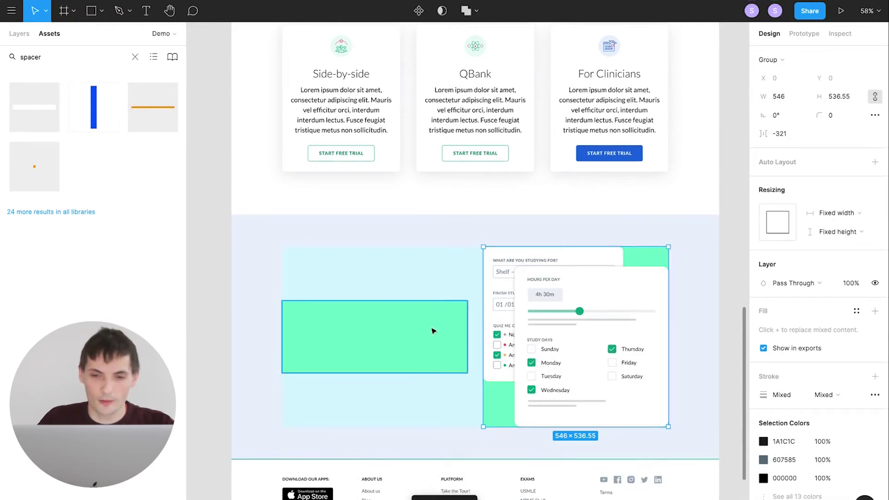
# - Copy the "Make the best decisions while on-call" headline frame over the empty first column and set its width to fill container
pyautogui.click(433, 331)
pyautogui.scroll(5, 433, 331)
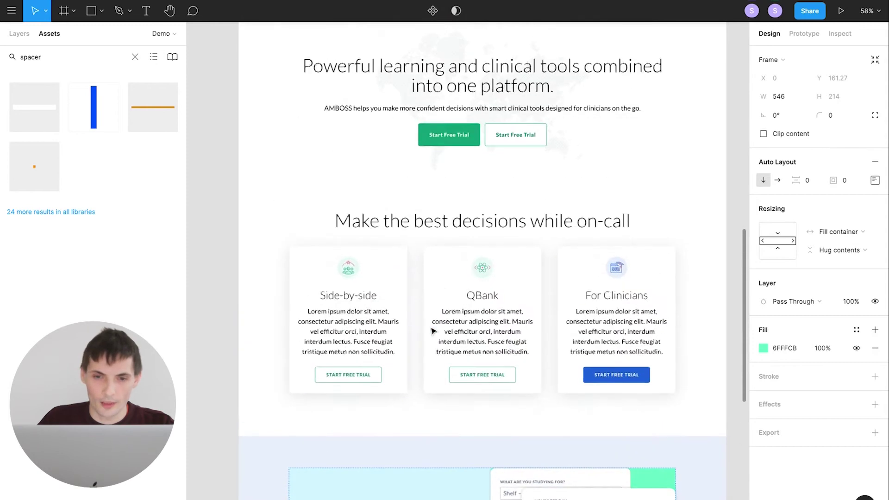
pyautogui.click(453, 226)
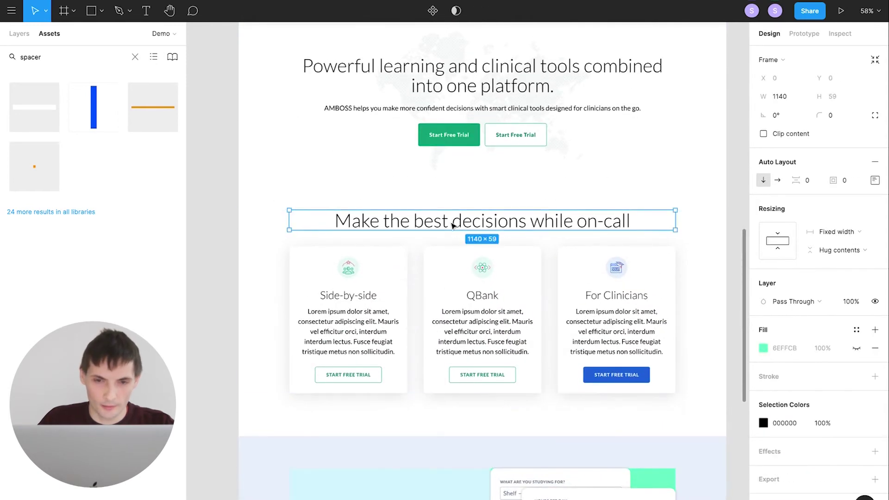
pyautogui.scroll(-5, 421, 332)
pyautogui.click(421, 332)
pyautogui.click(421, 332)
pyautogui.write('Make the best decisions while on-call')
pyautogui.click(839, 232)
pyautogui.click(833, 257)
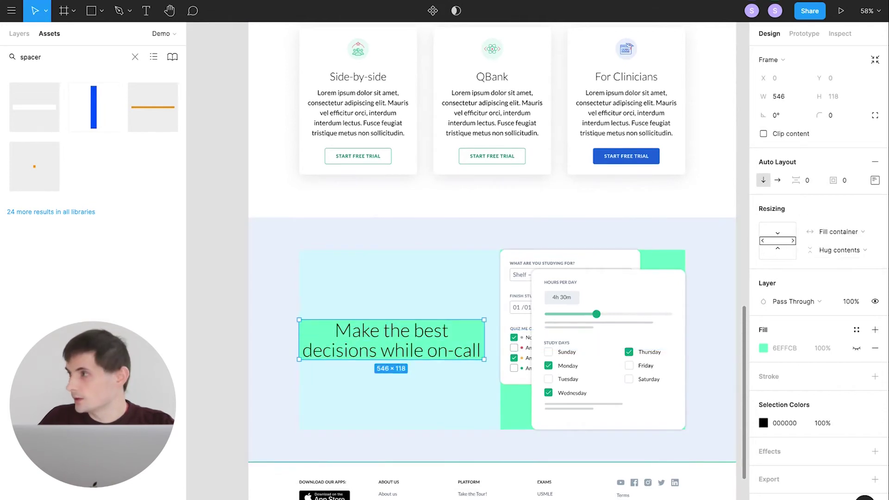
# - Replace the copied headline's text with "We're here to help when decisions count" and align it left
pyautogui.doubleClick(422, 356)
pyautogui.doubleClick(422, 356)
pyautogui.write("We're here to help when decisions count")
pyautogui.hotkey('ctrl', 'a')
pyautogui.click(763, 265)
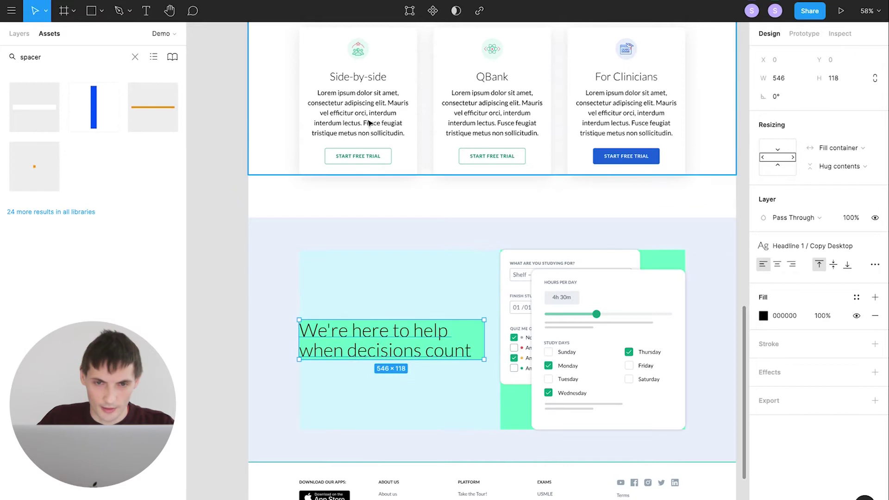
# - Copy the lorem ipsum paragraph from the Side-by-side card below the new headline and align it left
pyautogui.doubleClick(370, 123)
pyautogui.click(385, 327)
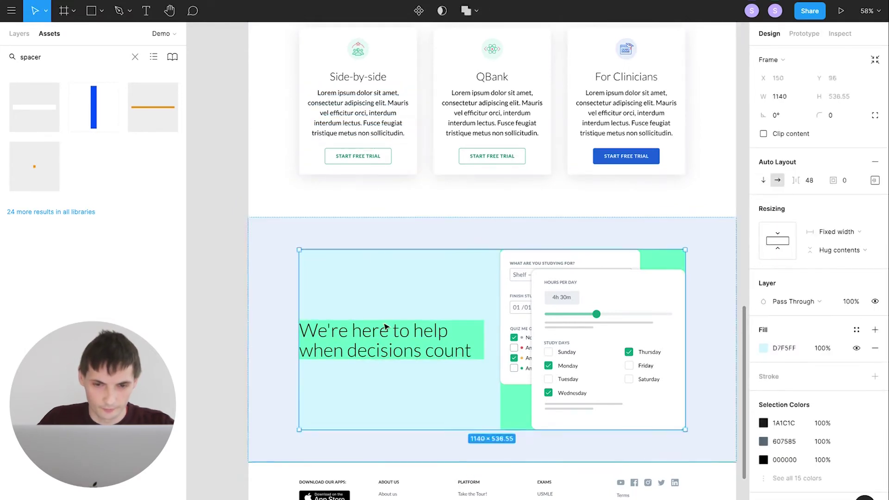
pyautogui.doubleClick(383, 339)
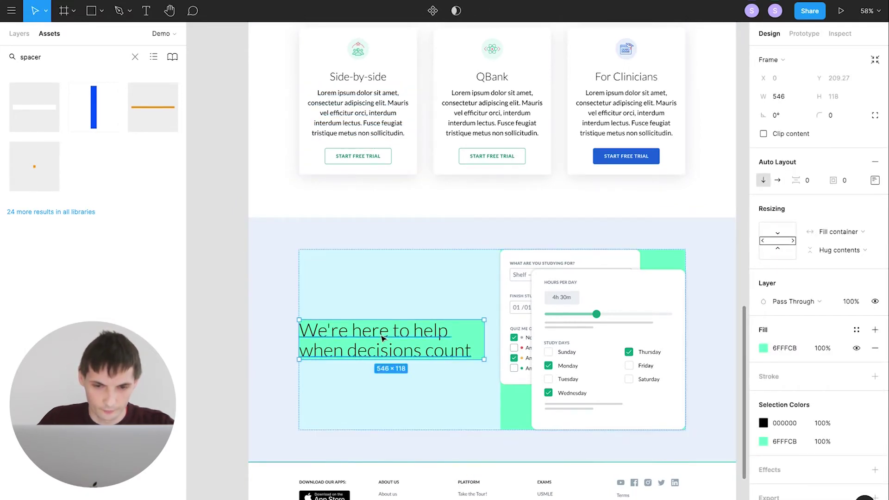
pyautogui.hotkey('ctrl', 'v')
pyautogui.click(763, 266)
# - Find the List component in the assets, place it below the paragraph, and set its width to fill container
pyautogui.click(48, 53)
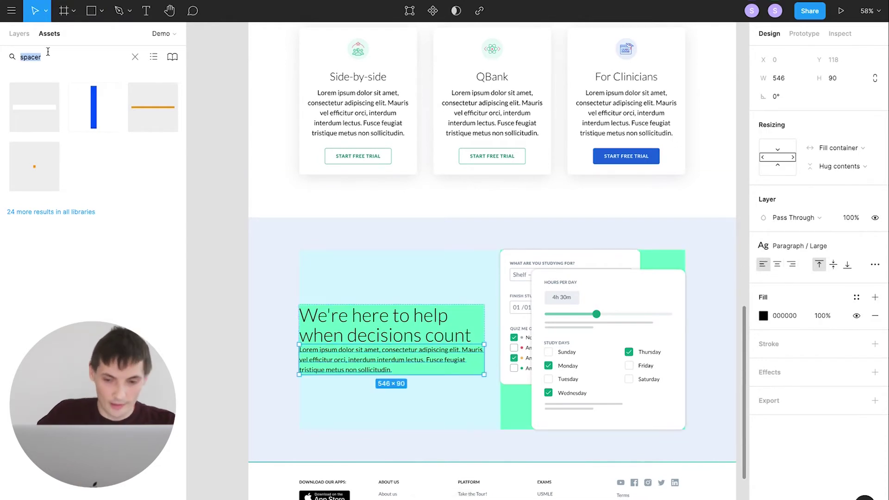
pyautogui.write('list')
pyautogui.moveTo(60, 119); pyautogui.dragTo(394, 354)
pyautogui.click(833, 322)
pyautogui.click(830, 341)
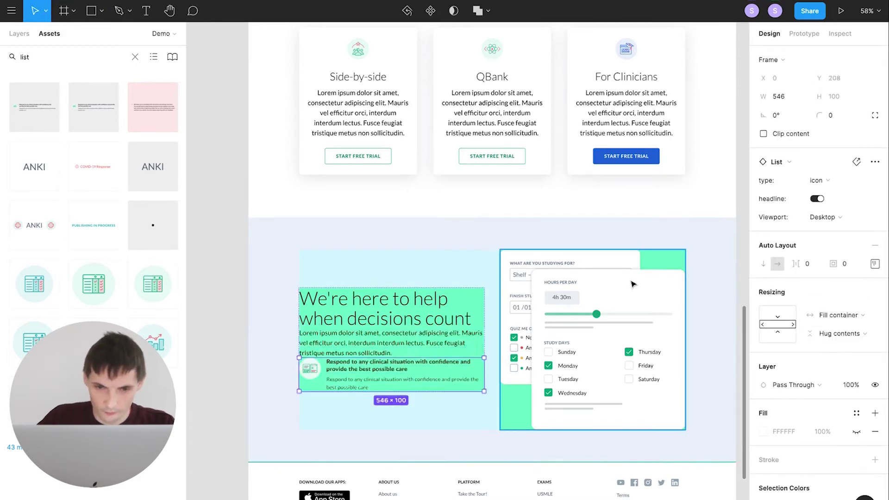
# - Set the list item's type to star without a headline, and duplicate it twice
pyautogui.click(819, 185)
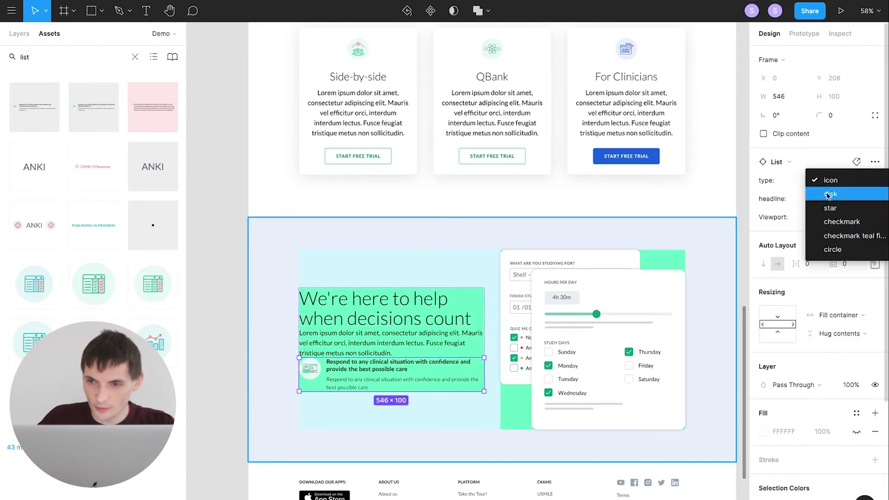
pyautogui.click(831, 191)
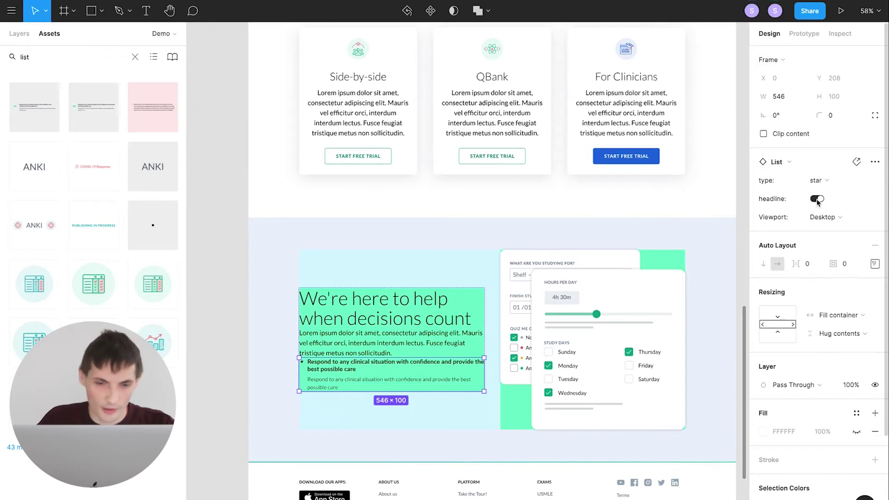
pyautogui.click(818, 200)
pyautogui.hotkey('ctrl', 'd')
pyautogui.hotkey('ctrl', 'd')
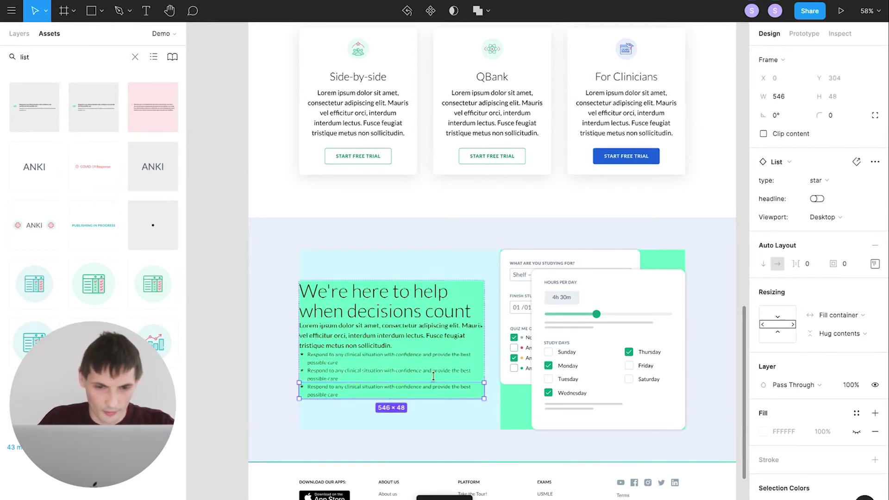
# - Group the three list items and give the group a vertical auto layout with a spacing of 8
pyautogui.keyDown('shift'); pyautogui.click(398, 372); pyautogui.keyUp('shift')
pyautogui.keyDown('shift'); pyautogui.click(392, 359); pyautogui.keyUp('shift')
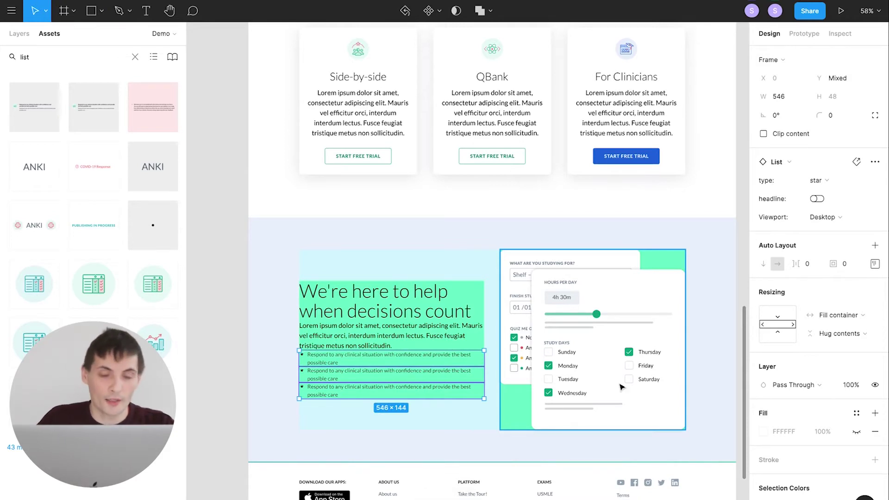
pyautogui.hotkey('ctrl', 'g')
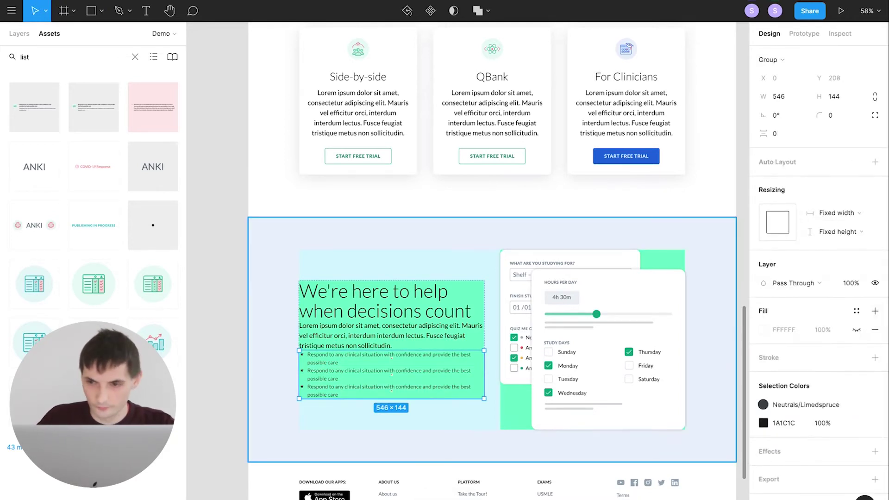
pyautogui.click(876, 163)
pyautogui.write('8')
pyautogui.press('Return')
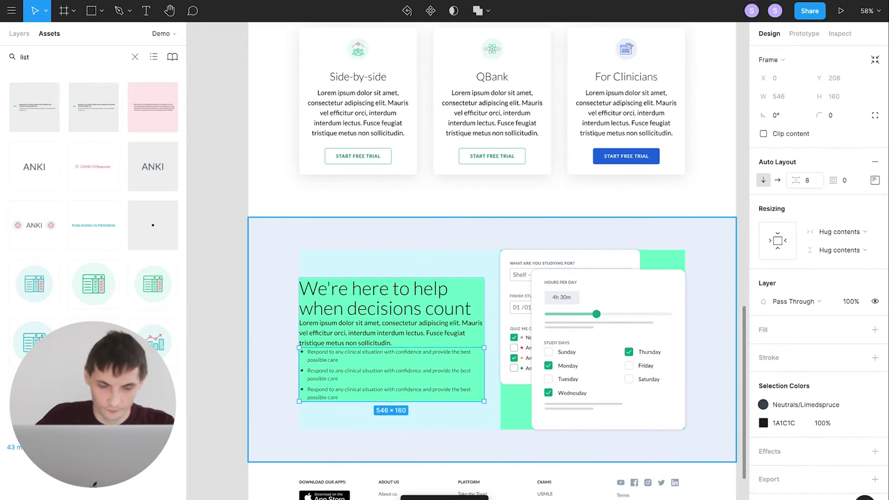
# - Make the list frame and the three items inside it fill their container's width
pyautogui.click(839, 232)
pyautogui.click(833, 245)
pyautogui.doubleClick(385, 377)
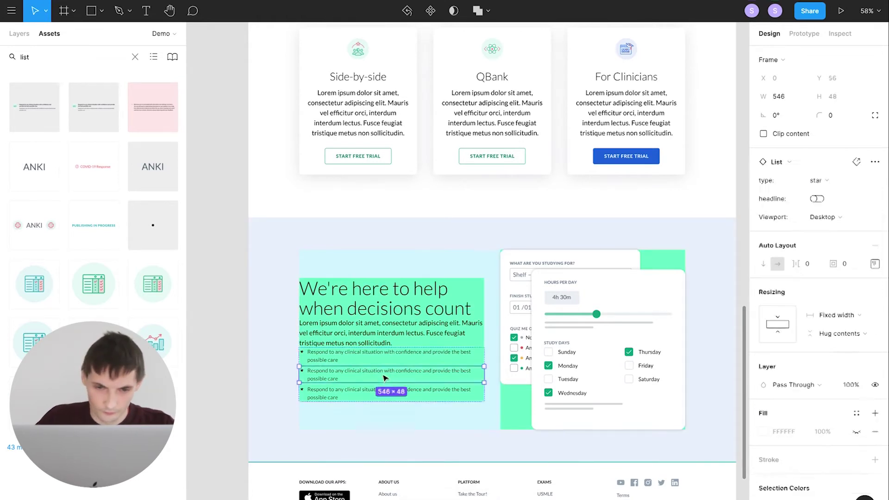
pyautogui.hotkey('ctrl', 'a')
pyautogui.click(839, 315)
pyautogui.click(837, 342)
# - Place a margin spacer between the paragraph and the list, and set its size to 32px
pyautogui.click(440, 343)
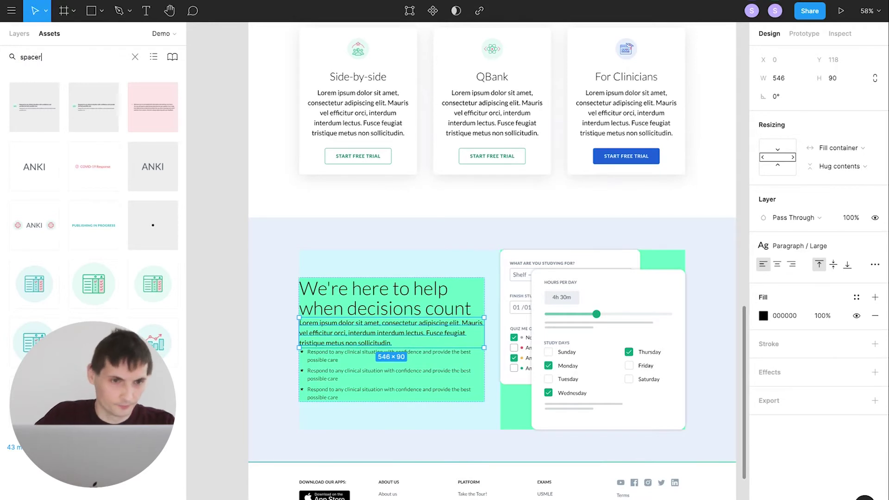
pyautogui.moveTo(41, 160); pyautogui.dragTo(354, 343)
pyautogui.click(820, 181)
pyautogui.click(822, 176)
# - Duplicate the margin spacer, move the copy between the headline and the paragraph, and choose a smaller size for it
pyautogui.press('super+d')
pyautogui.press('Up')
pyautogui.press('Up')
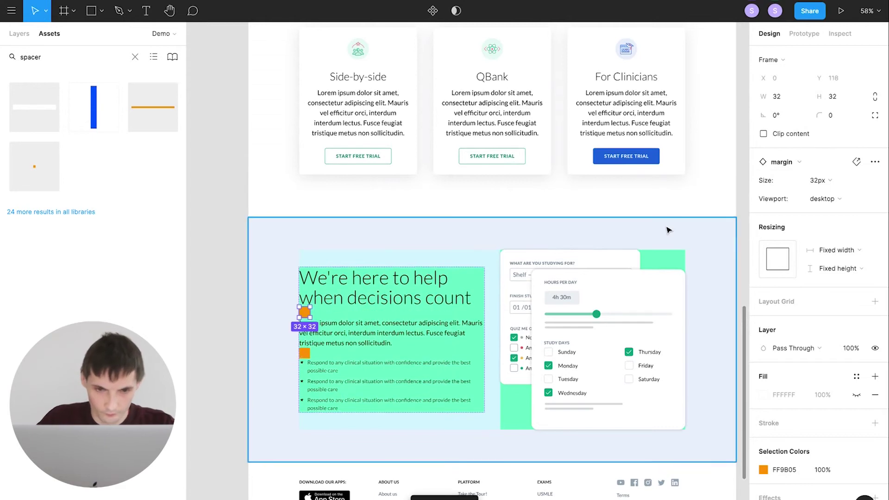
pyautogui.click(821, 181)
pyautogui.click(834, 169)
# - Hide the green fills of the text column and the illustration column in the light blue section
pyautogui.click(394, 288)
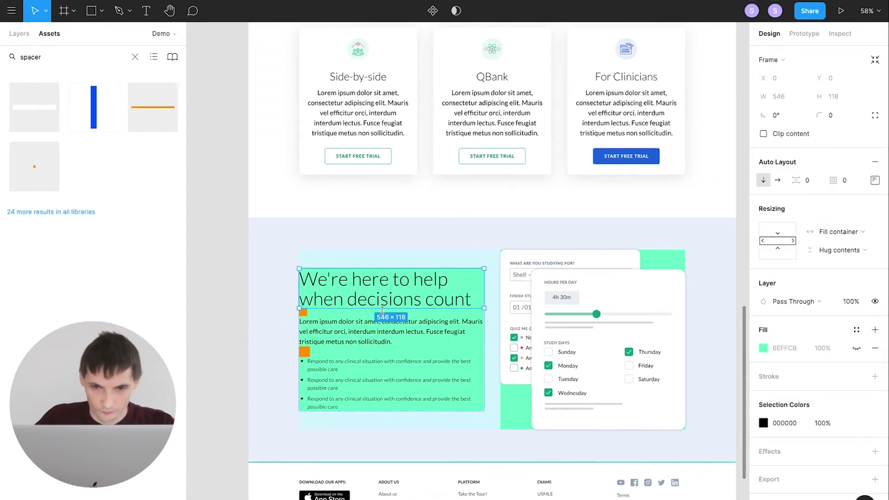
pyautogui.click(519, 350)
pyautogui.click(857, 349)
pyautogui.click(456, 351)
pyautogui.click(857, 348)
# - Hide the two-column row's D7F5FF fill and set the opacity of its orange FF9B05 color to 0
pyautogui.press('Escape')
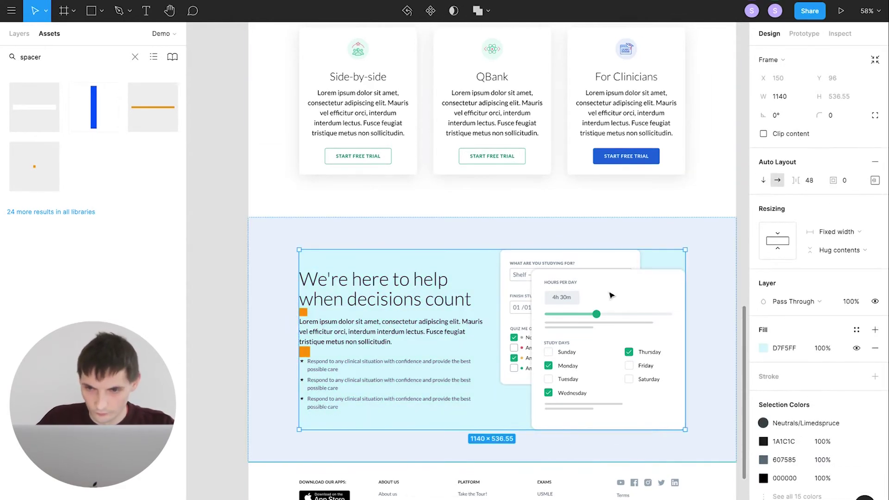
pyautogui.scroll(-3, 792, 494)
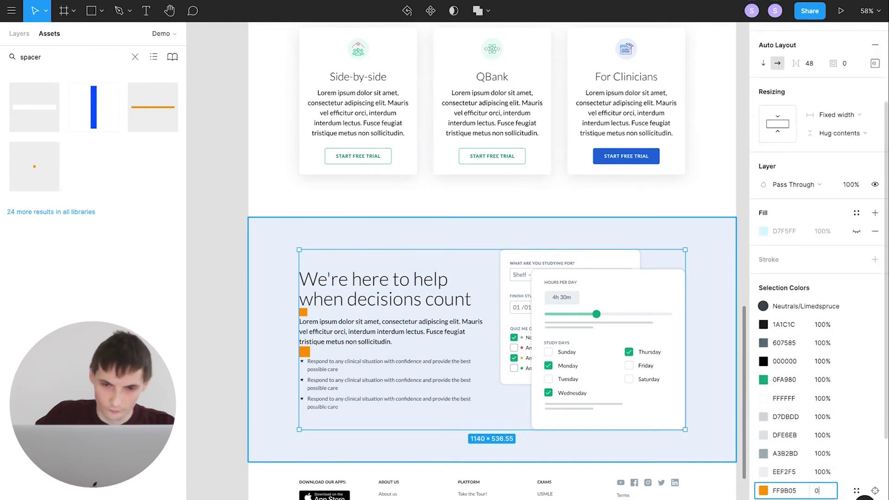
pyautogui.click(236, 332)
pyautogui.scroll(-3, 297, 292)
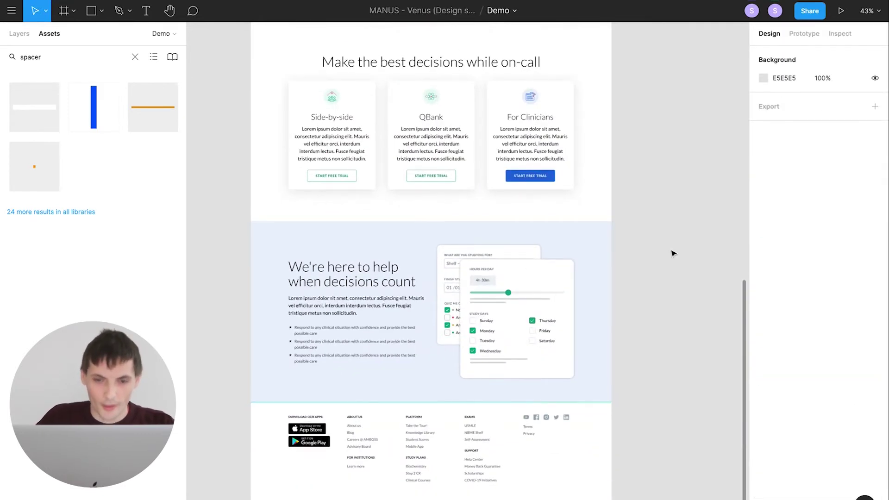
pyautogui.scroll(5, 674, 253)
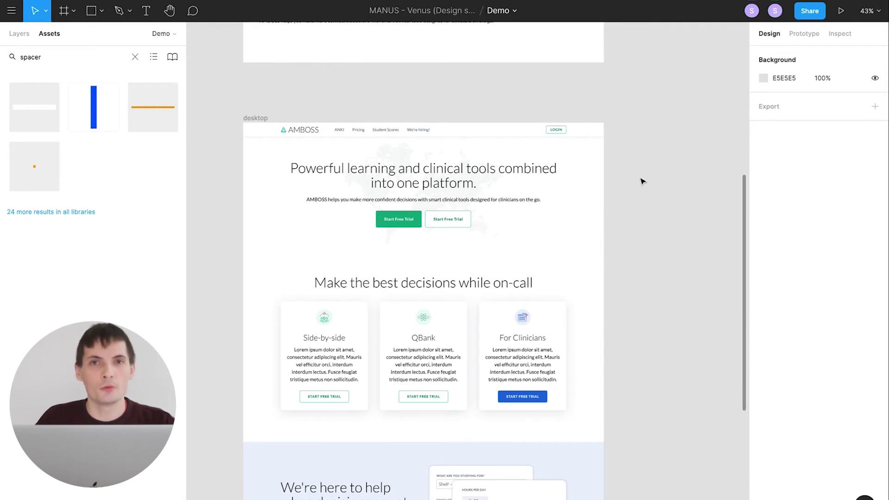
pyautogui.scroll(-3, 641, 181)
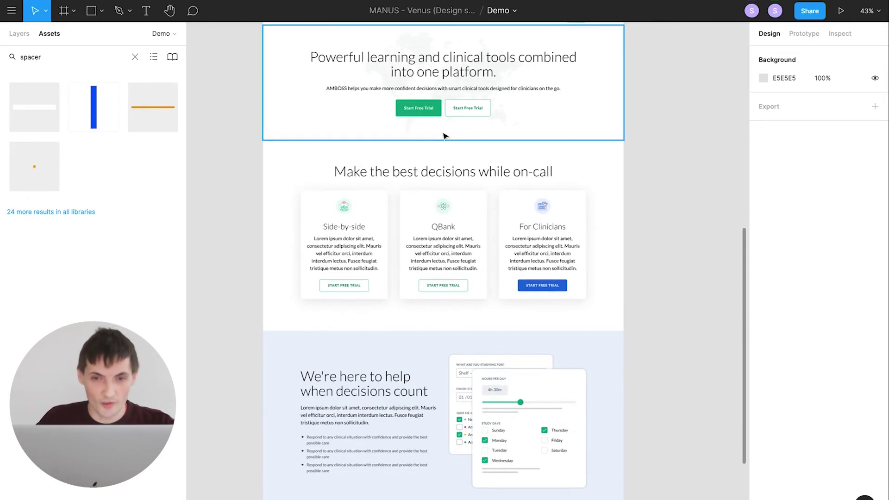
# - Switch to the web page builder in the browser and add a section containing a Column 12 layout to the empty Demo page
pyautogui.hotkey('ctrl', 'Left')
pyautogui.hotkey('ctrl', 'Left')
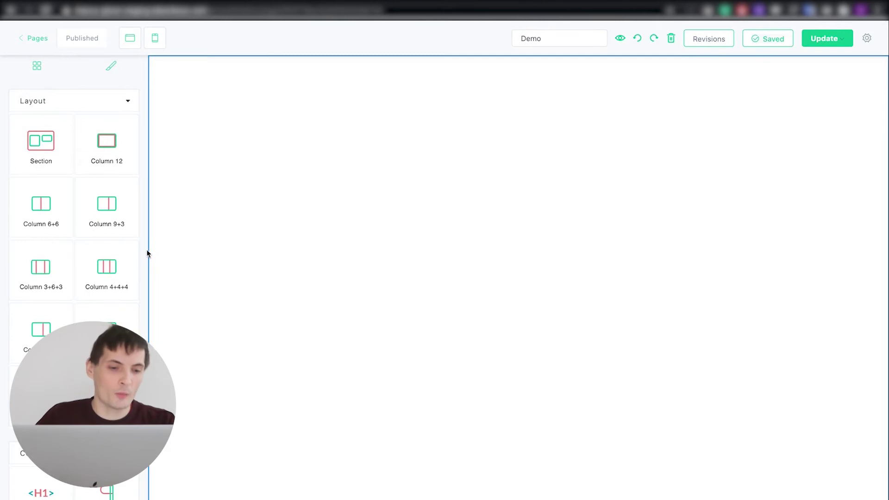
pyautogui.scroll(-3, 74, 278)
pyautogui.scroll(-5, 74, 209)
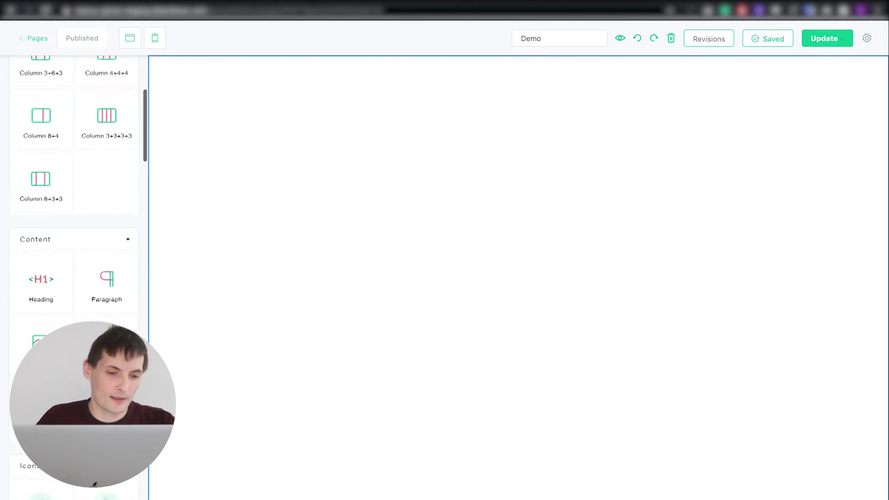
pyautogui.scroll(8, 107, 296)
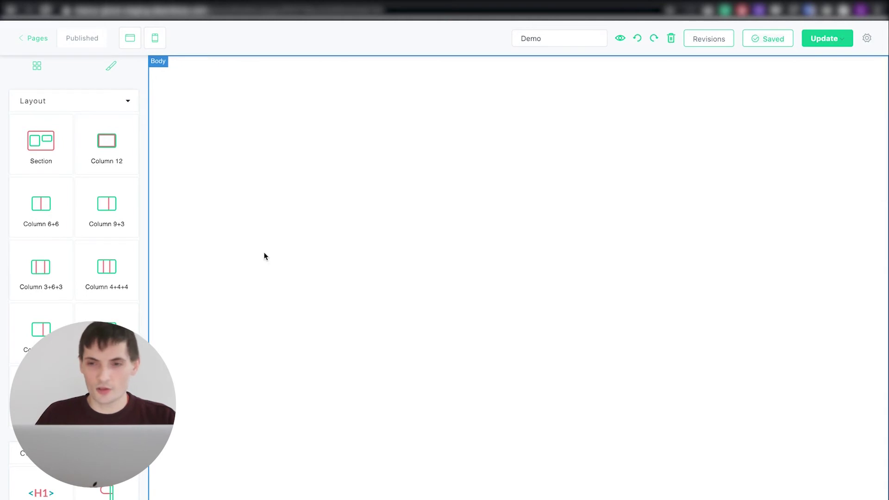
pyautogui.moveTo(49, 152); pyautogui.dragTo(309, 144)
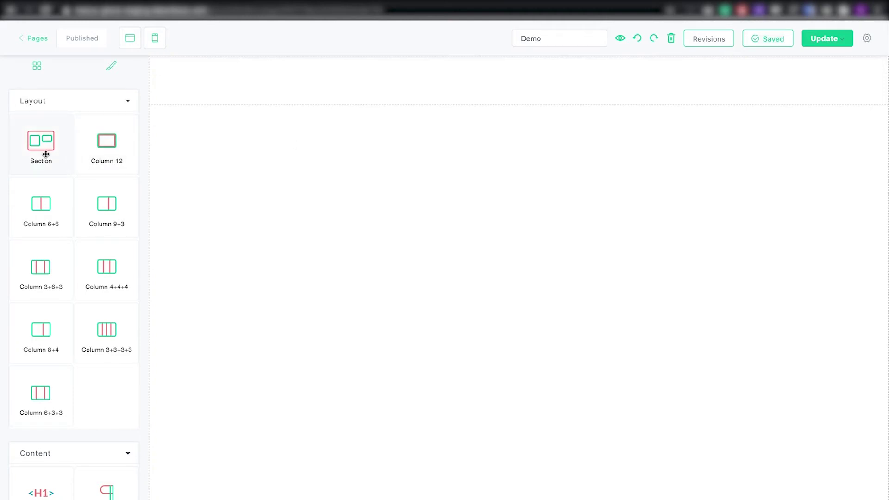
pyautogui.moveTo(100, 147); pyautogui.dragTo(263, 89)
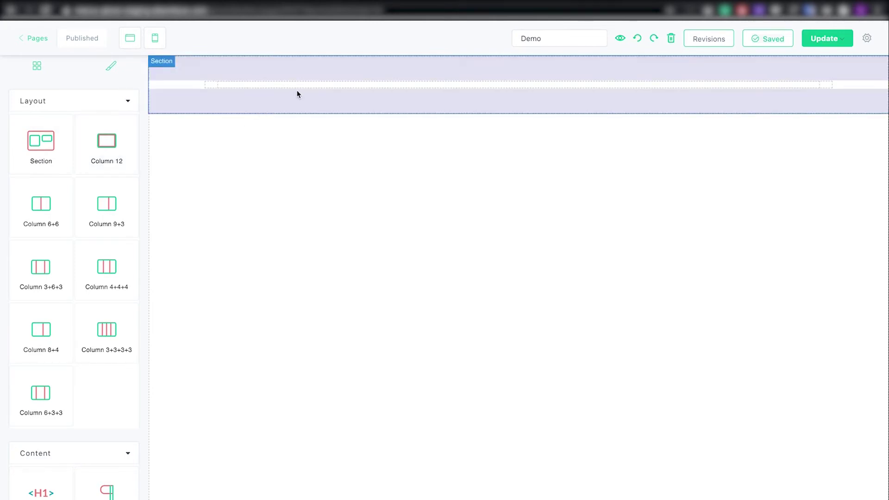
# - Add a heading to the section's column and a paragraph below it
pyautogui.scroll(-2, 85, 335)
pyautogui.moveTo(41, 424); pyautogui.dragTo(366, 97)
pyautogui.moveTo(107, 442); pyautogui.dragTo(357, 95)
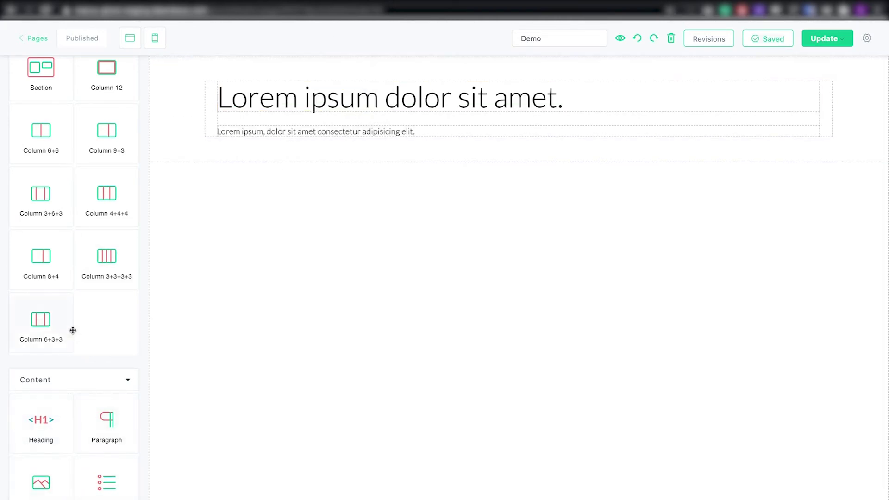
# - Add a button below the paragraph and duplicate it
pyautogui.scroll(-3, 73, 330)
pyautogui.moveTo(46, 420); pyautogui.dragTo(290, 127)
pyautogui.click(261, 148)
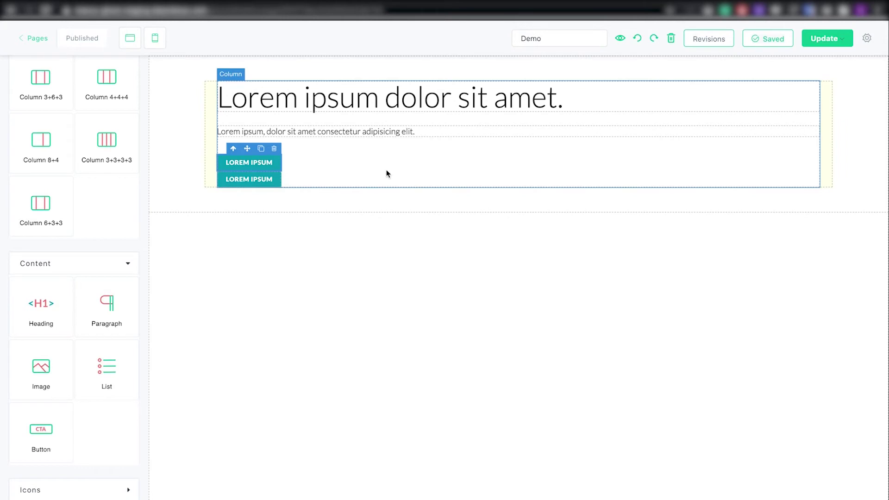
# - Replace the heading text with "Powerful learning and clinical tools combined into one platform."
pyautogui.click(436, 103)
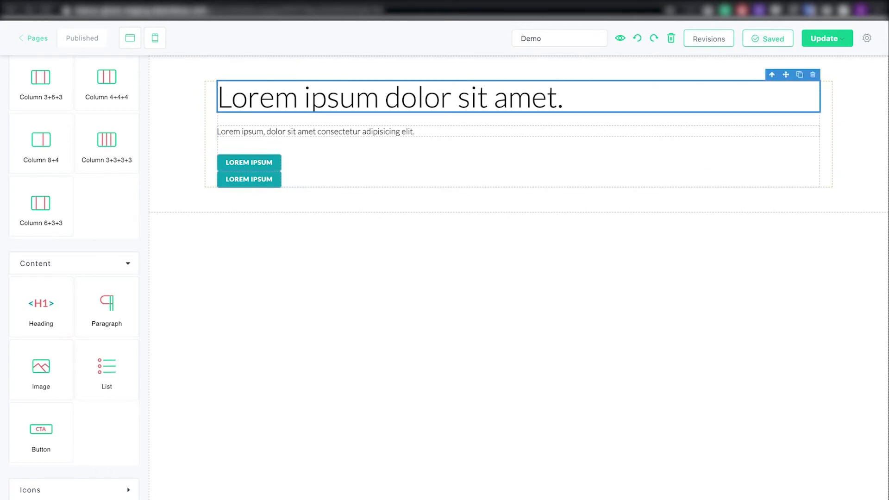
pyautogui.doubleClick(506, 105)
pyautogui.hotkey('ctrl', 'a')
pyautogui.write('Powerful learning and clinical tools combined into one platform.')
pyautogui.hotkey('ctrl', 'z')
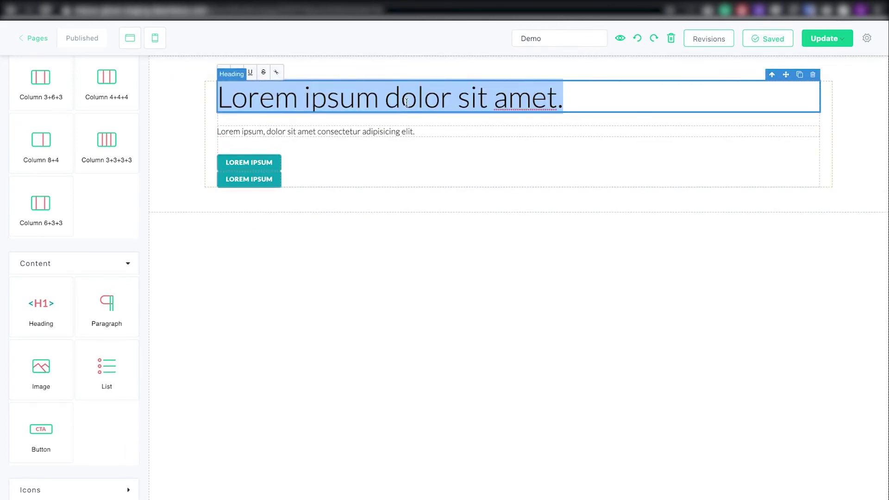
pyautogui.write('Powerful learning and clinical tools combined into one platform.')
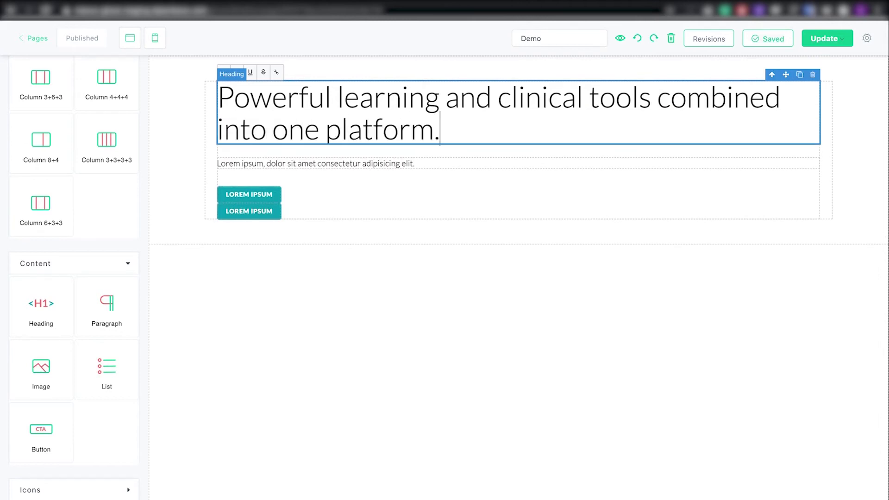
# - Make the paragraph Large with the text "AMBOSS helps you make more confident decisions with smart clinical tools designed for clinicians on the go."
pyautogui.click(334, 164)
pyautogui.scroll(-3, 100, 358)
pyautogui.click(40, 466)
pyautogui.click(36, 482)
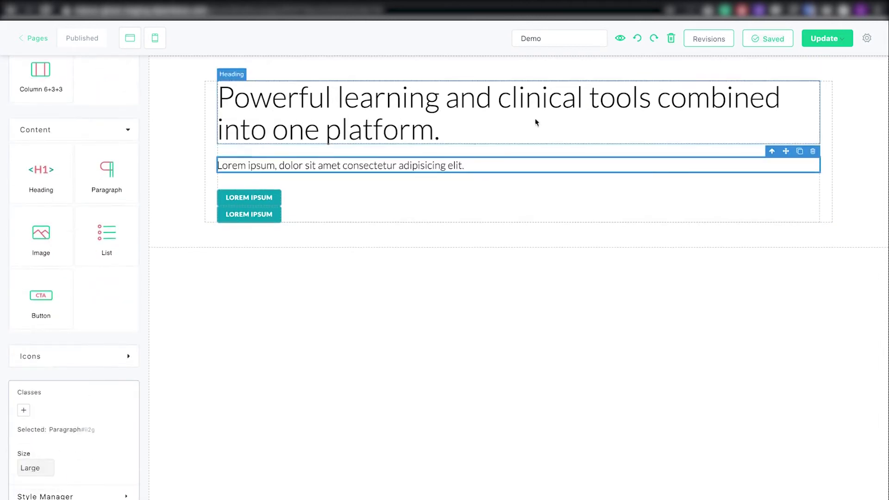
pyautogui.click(536, 121)
pyautogui.click(68, 498)
pyautogui.scroll(-1, 67, 491)
pyautogui.tripleClick(391, 167)
pyautogui.write('AMBOSS')
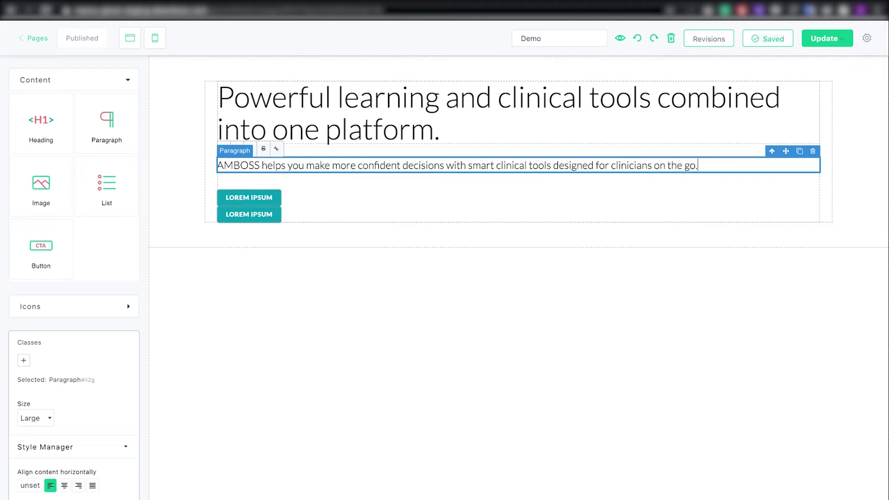
# - Label the first button "GET STARTED" and the second button "LEARN MORE"
pyautogui.click(252, 199)
pyautogui.tripleClick(252, 199)
pyautogui.write('GET STARTED')
pyautogui.tripleClick(260, 217)
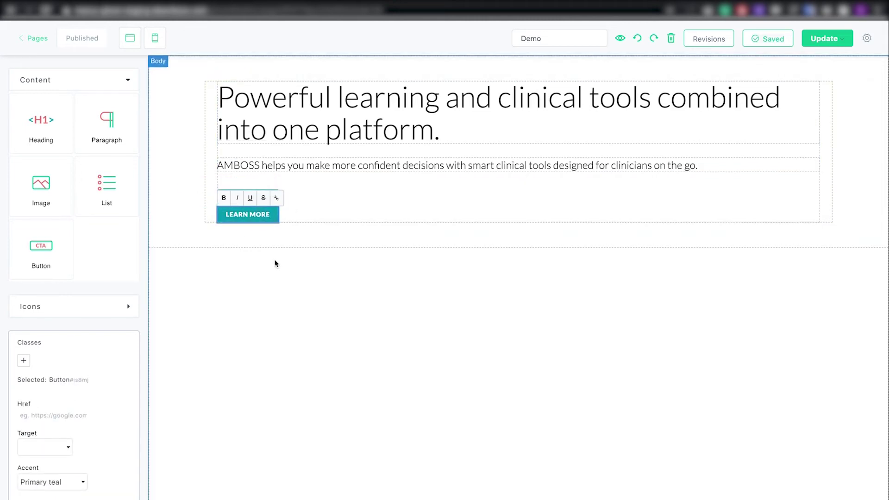
# - Give the Get Started button the Primary green accent and the Large size
pyautogui.scroll(-5, 10, 459)
pyautogui.click(51, 340)
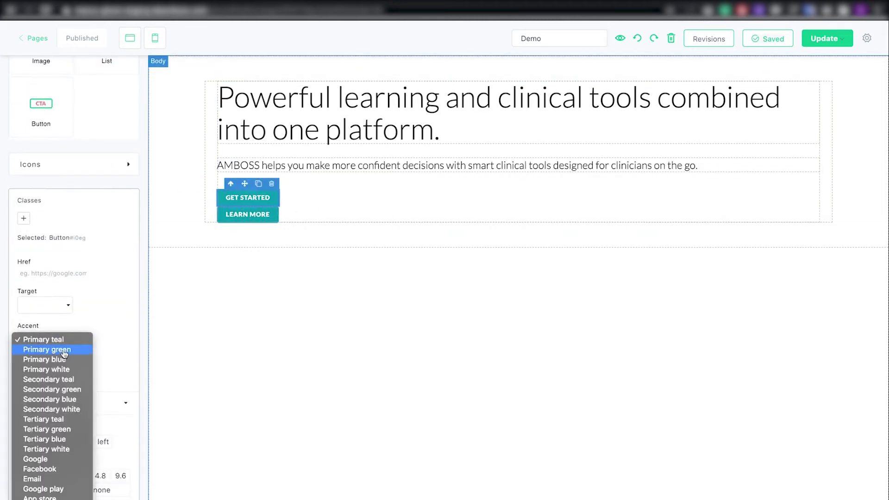
pyautogui.click(63, 355)
pyautogui.click(41, 374)
pyautogui.click(37, 394)
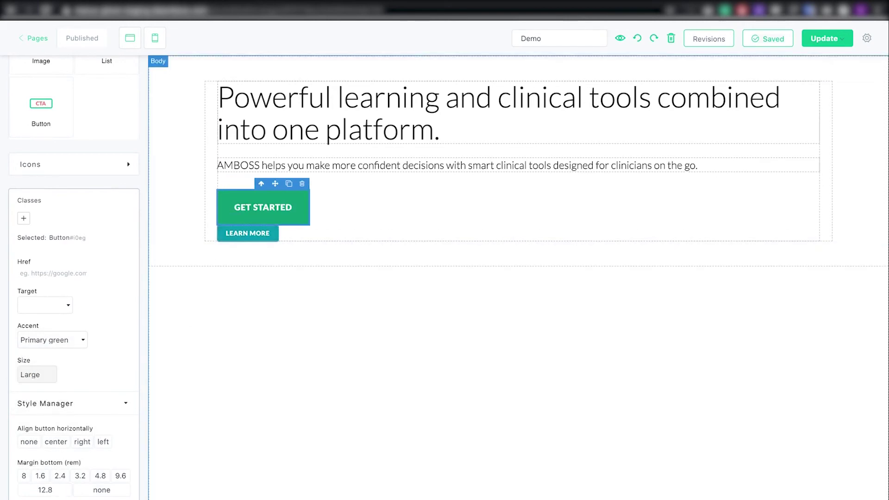
# - Give the Learn More button the Large size and Secondary green accent, and center the column's content horizontally
pyautogui.click(247, 233)
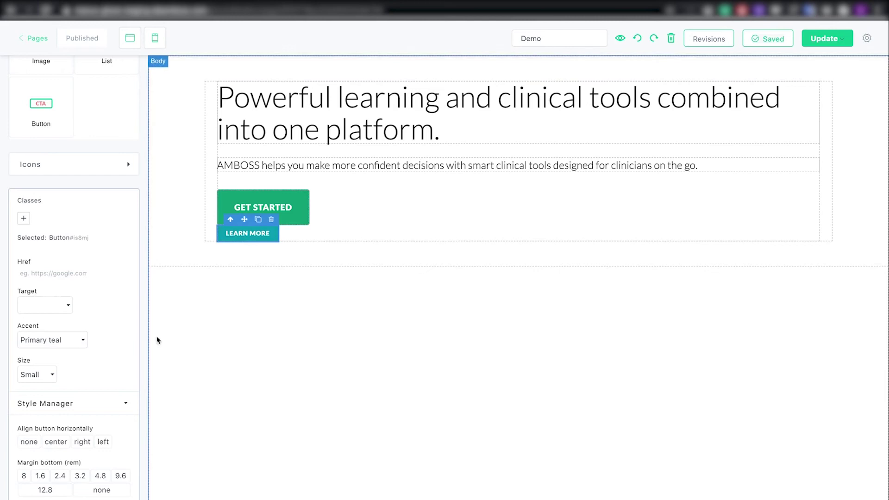
pyautogui.click(39, 374)
pyautogui.click(35, 394)
pyautogui.click(52, 340)
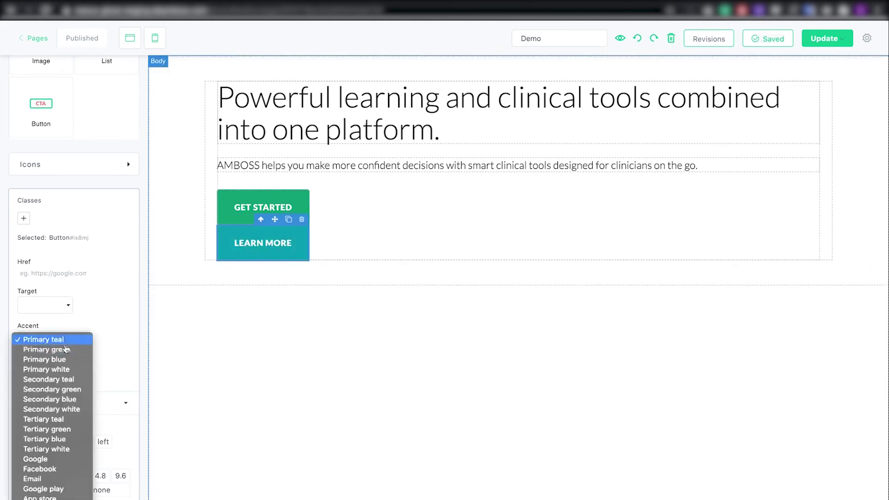
pyautogui.click(71, 390)
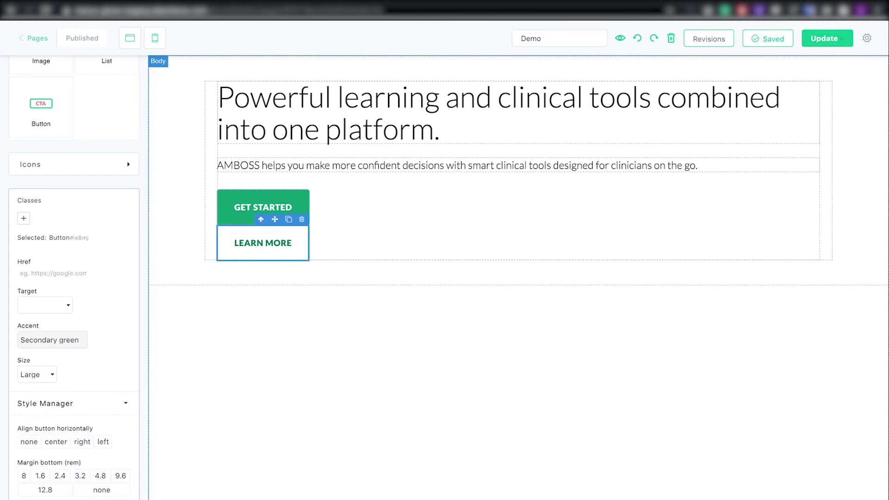
pyautogui.click(520, 218)
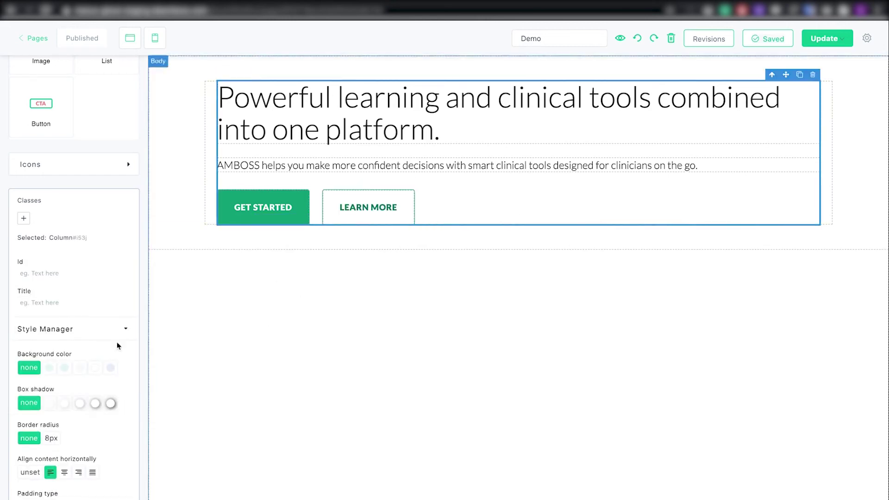
pyautogui.click(64, 473)
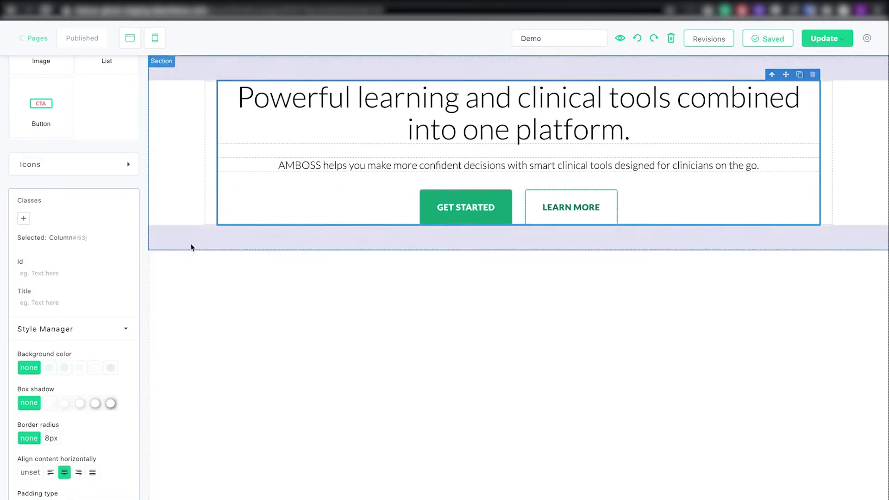
# - Upload map2020.png and use it as the section's background image
pyautogui.doubleClick(190, 243)
pyautogui.click(406, 258)
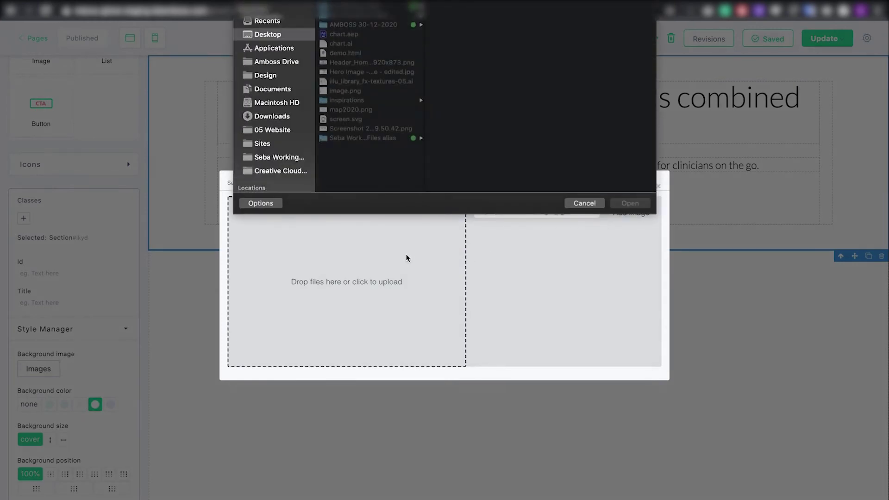
pyautogui.doubleClick(355, 110)
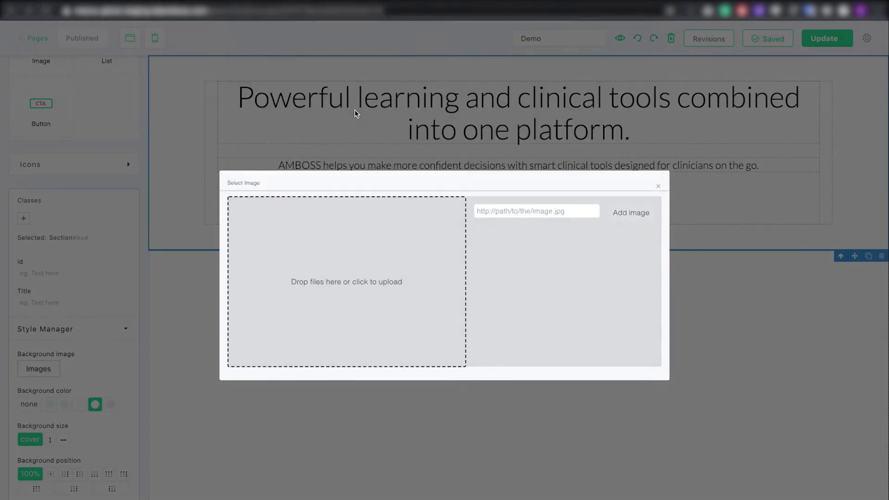
pyautogui.doubleClick(504, 241)
# - Fit the section's background image vertically and center it, with Section large padding and a 9.6 rem bottom margin
pyautogui.scroll(-3, 104, 414)
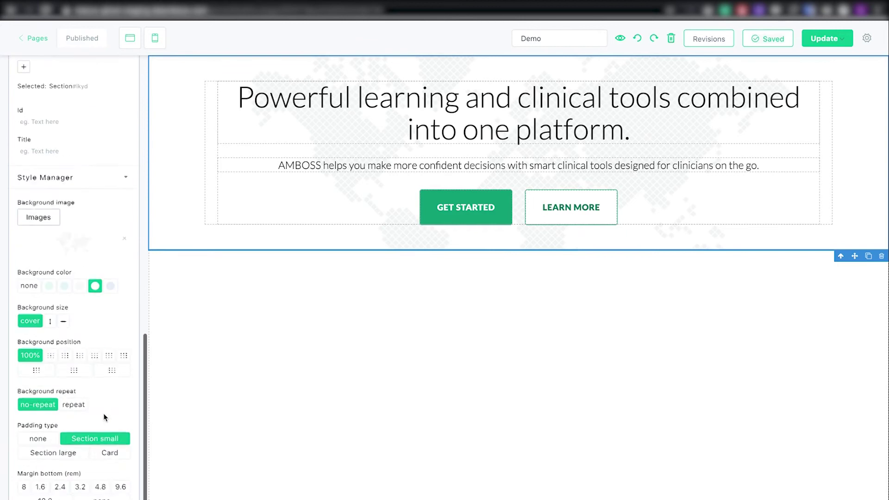
pyautogui.click(50, 321)
pyautogui.click(51, 355)
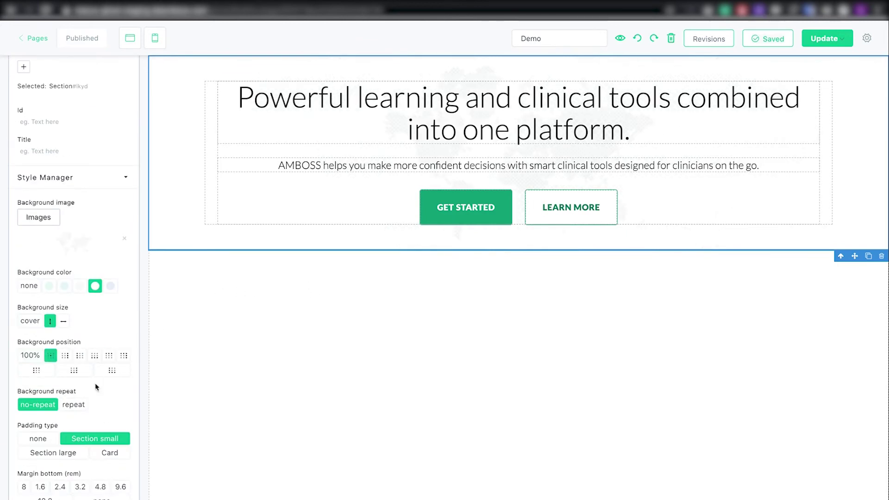
pyautogui.click(50, 452)
pyautogui.click(122, 487)
# - Add a new section below the hero, containing a Column 12 row above a Column 4+4+4 row
pyautogui.scroll(15, 67, 127)
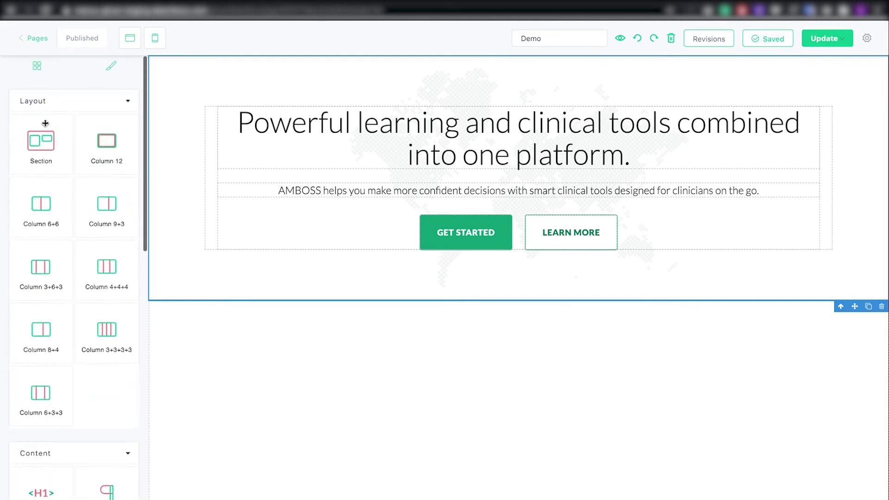
pyautogui.moveTo(46, 124); pyautogui.dragTo(389, 383)
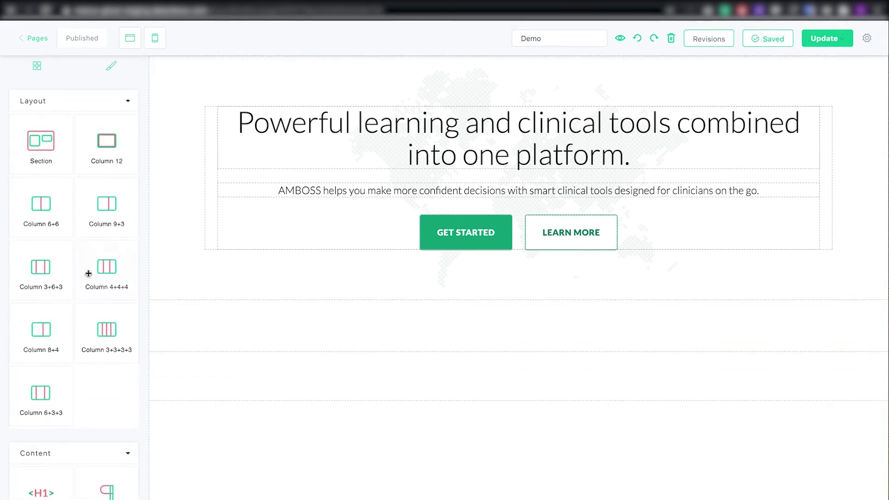
pyautogui.moveTo(101, 277); pyautogui.dragTo(287, 385)
pyautogui.moveTo(109, 139); pyautogui.dragTo(314, 363)
# - Add a heading reading "Make the best decisions while on-call" to the new section's full-width column and give it a smaller heading tag
pyautogui.scroll(-3, 90, 357)
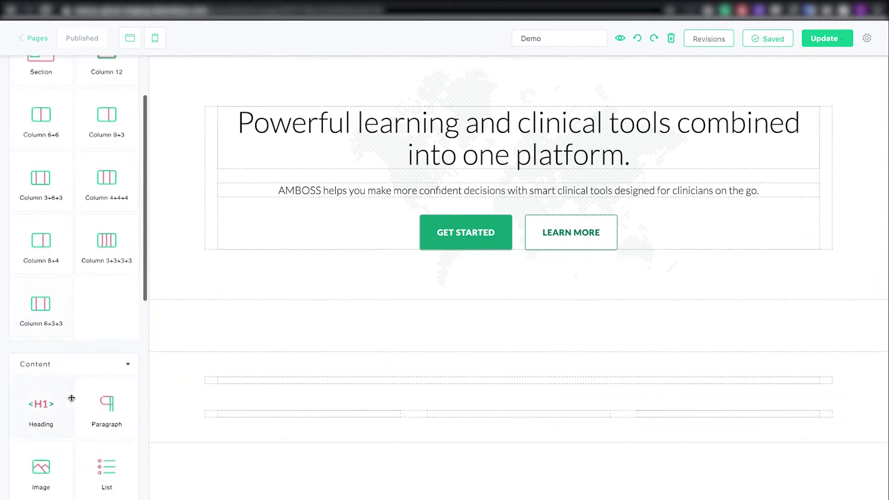
pyautogui.moveTo(53, 409); pyautogui.dragTo(298, 391)
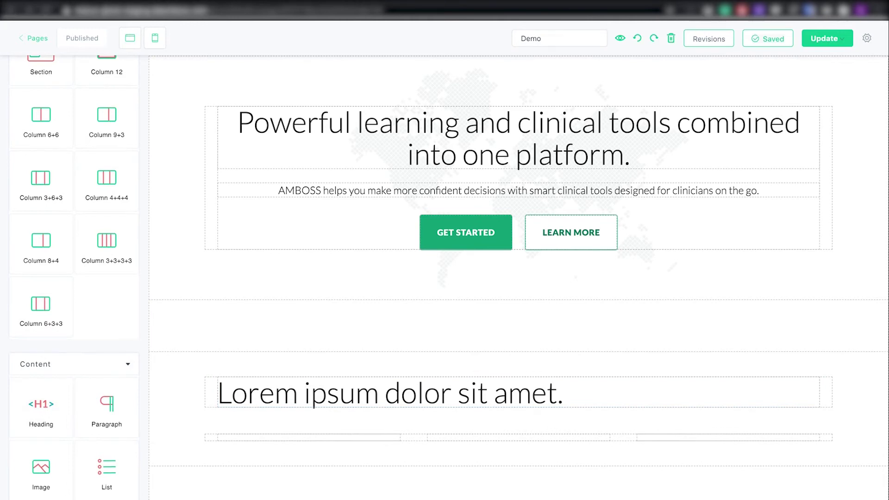
pyautogui.tripleClick(541, 406)
pyautogui.write('Make the best')
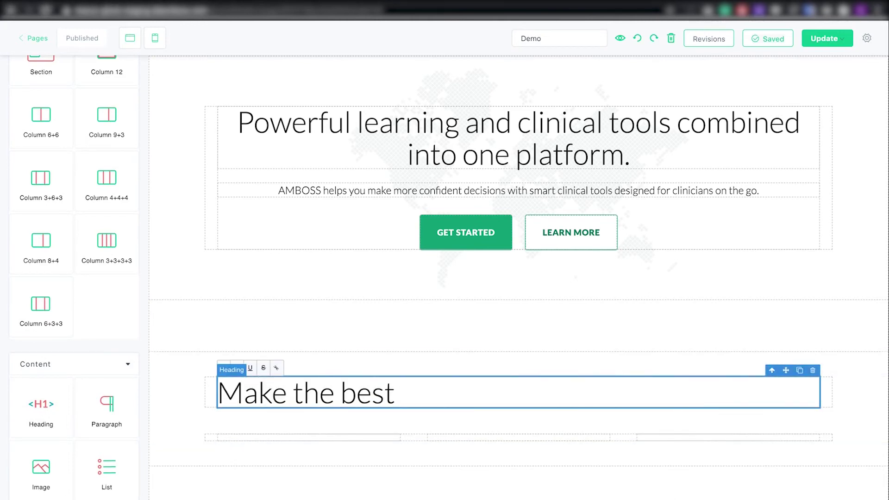
pyautogui.write(' decisions while on-call')
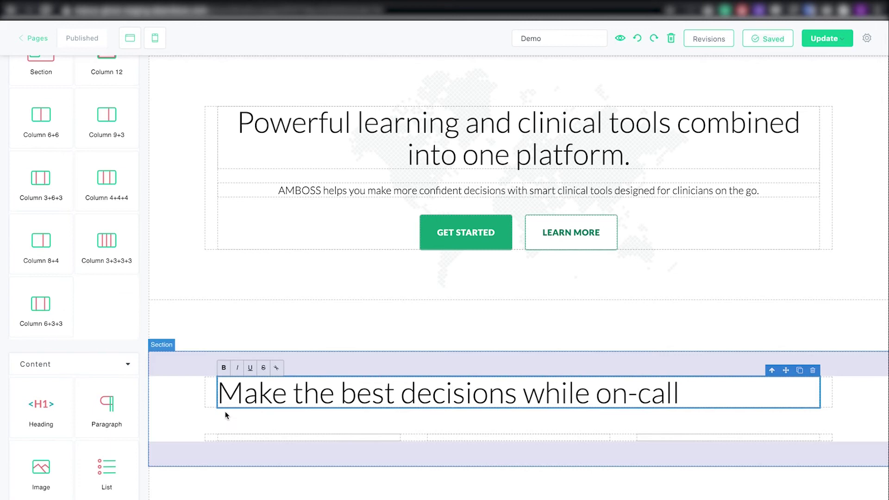
pyautogui.scroll(-5, 123, 415)
pyautogui.click(40, 483)
pyautogui.click(40, 492)
# - Add a laptop-and-phone alert icon, a smartphone icon and a per-year price icon to the three columns in that order
pyautogui.click(75, 371)
pyautogui.moveTo(44, 459); pyautogui.dragTo(253, 435)
pyautogui.moveTo(103, 458); pyautogui.dragTo(558, 450)
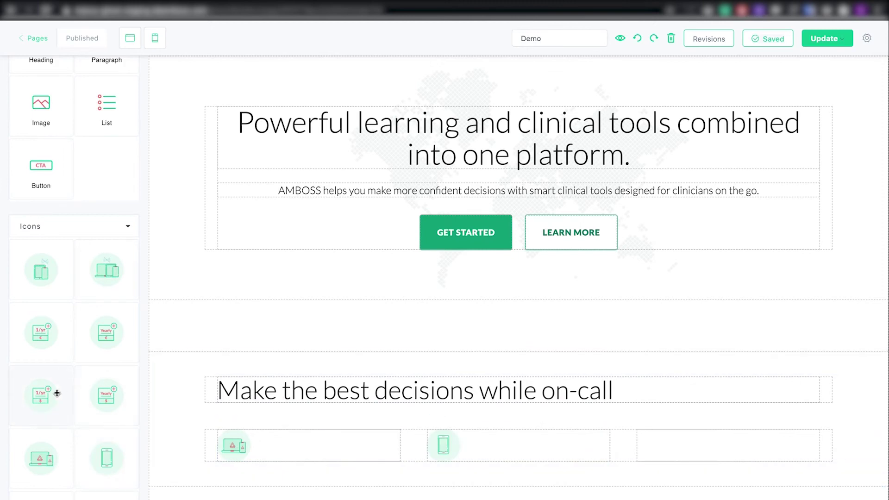
pyautogui.moveTo(50, 393); pyautogui.dragTo(647, 442)
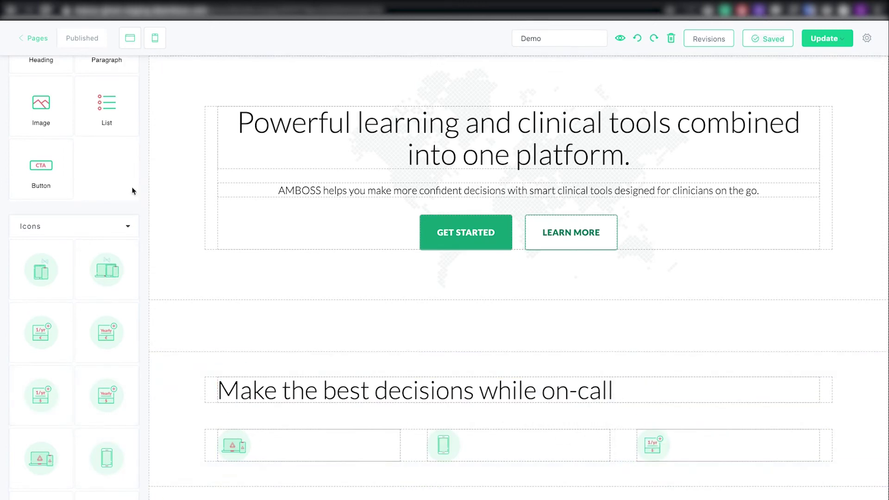
# - Add a heading below the first column's icon reading "Side-by-side" and set its HTML tag to Heading 4
pyautogui.scroll(3, 119, 238)
pyautogui.moveTo(41, 134)
pyautogui.mouseDown()
pyautogui.moveTo(237, 394)
pyautogui.moveTo(260, 454)
pyautogui.mouseUp()
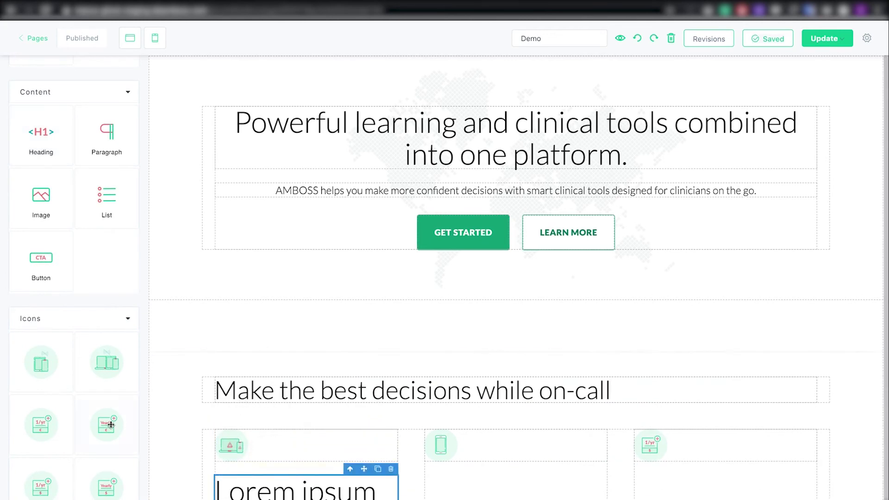
pyautogui.scroll(-3, 112, 425)
pyautogui.scroll(-1, 203, 407)
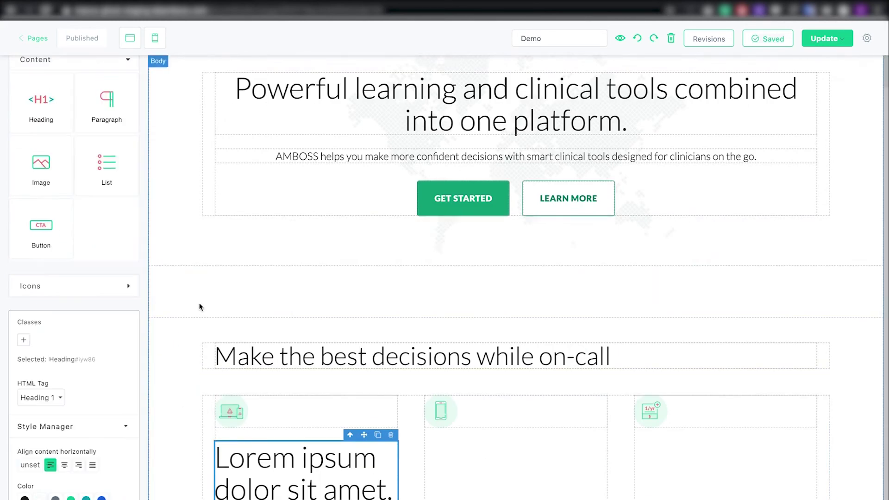
pyautogui.tripleClick(277, 465)
pyautogui.write('Side by')
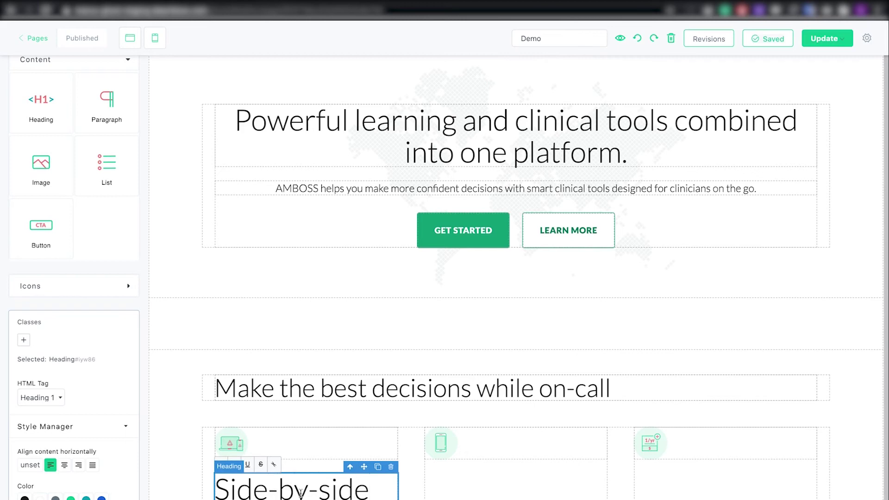
pyautogui.click(60, 398)
pyautogui.click(59, 422)
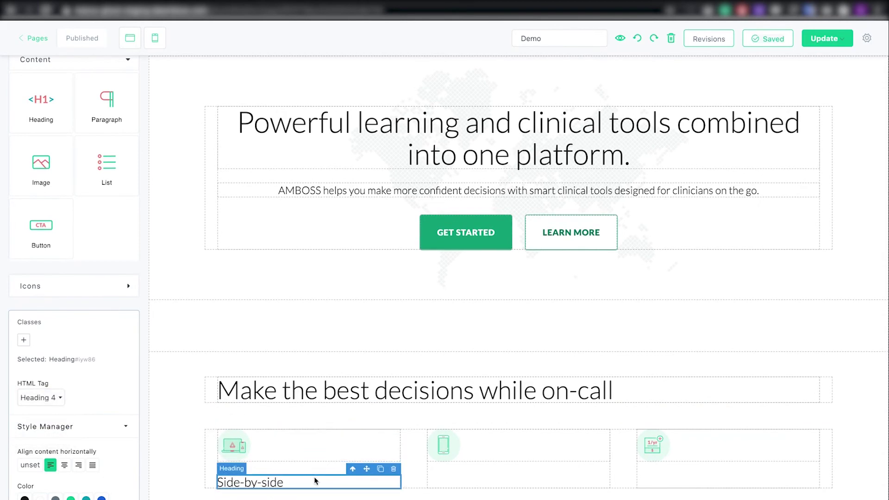
# - Place matching Heading 4 headings below the other two icons, reading "QBank" and "For Clinicians"
pyautogui.click(460, 482)
pyautogui.write('QBsank')
pyautogui.click(385, 496)
pyautogui.moveTo(367, 483); pyautogui.dragTo(722, 472)
pyautogui.tripleClick(672, 483)
pyautogui.write('For Clinicians')
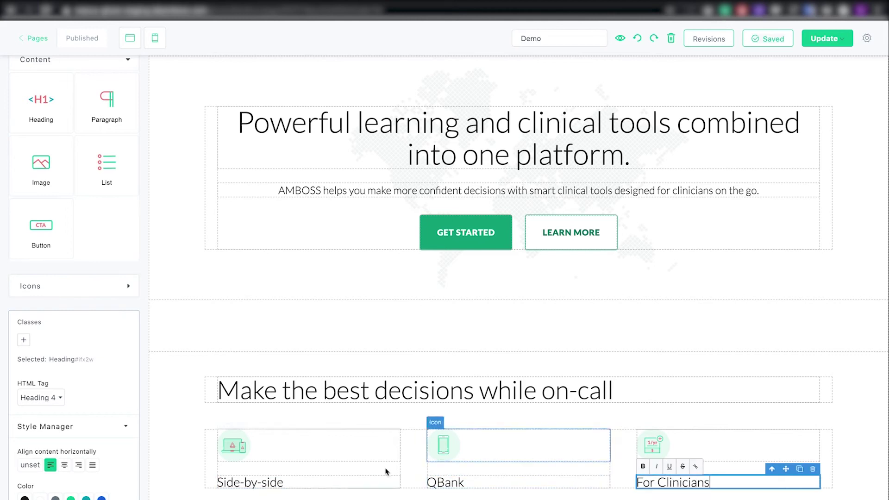
# - Add a placeholder paragraph and a button below the heading in each of the three columns
pyautogui.moveTo(102, 123); pyautogui.dragTo(283, 480)
pyautogui.scroll(-1, 283, 476)
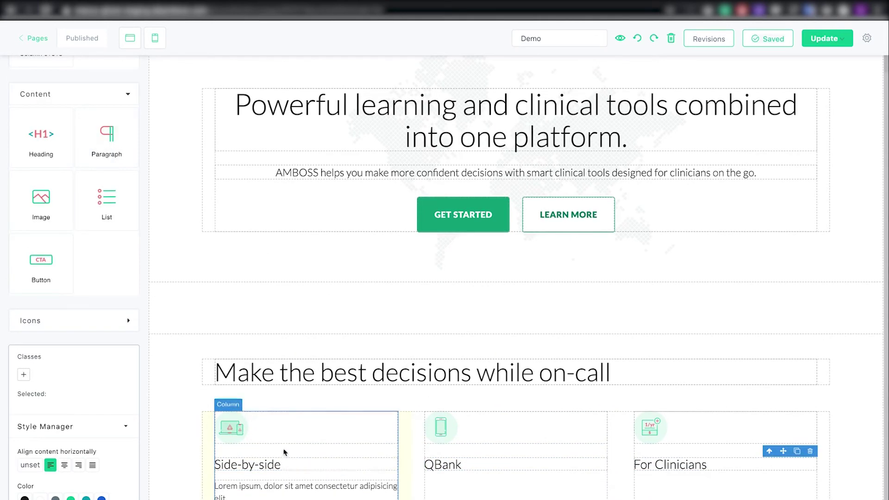
pyautogui.moveTo(117, 142); pyautogui.dragTo(379, 313)
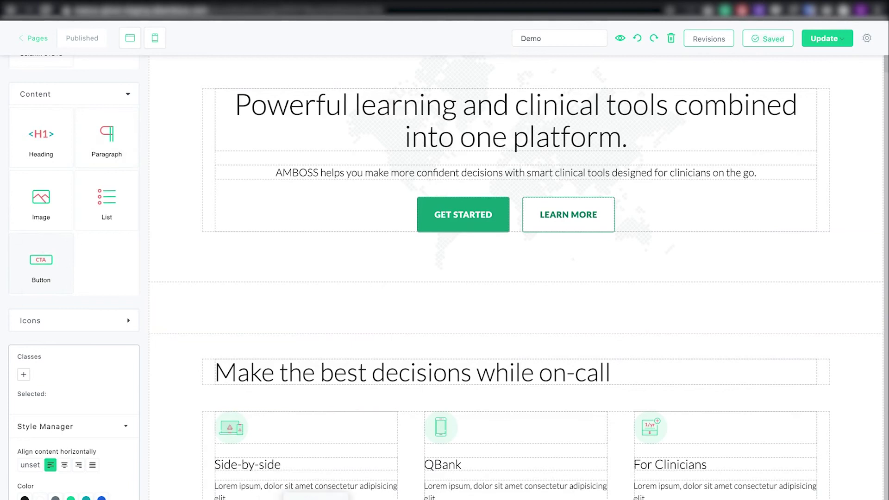
pyautogui.moveTo(317, 499); pyautogui.dragTo(310, 496)
pyautogui.moveTo(36, 267); pyautogui.dragTo(481, 486)
# - Give the Side-by-side column's button the Secondary green accent and the Medium size
pyautogui.click(246, 495)
pyautogui.click(69, 354)
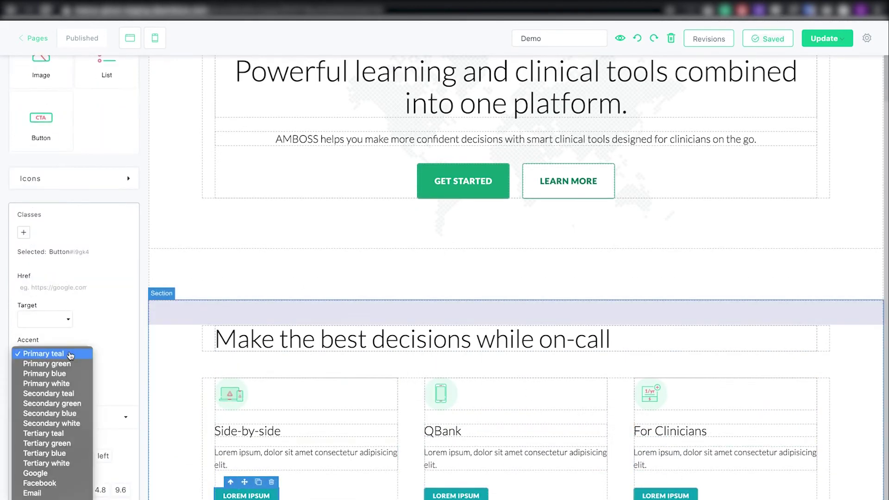
pyautogui.click(48, 393)
# - Give the QBank column's button the Medium size and the Secondary green accent
pyautogui.click(478, 496)
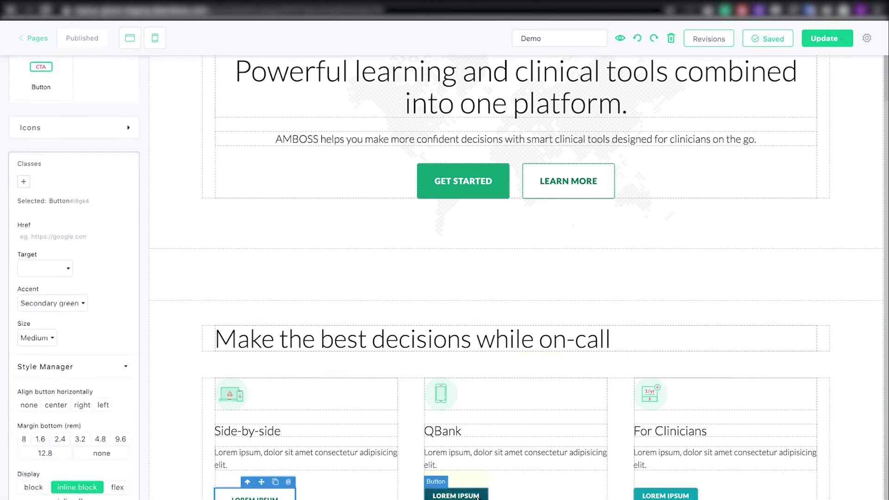
pyautogui.click(44, 338)
pyautogui.click(41, 351)
pyautogui.click(58, 304)
pyautogui.click(51, 343)
pyautogui.click(72, 487)
# - Give the For Clinicians column's button the Medium size and the Primary blue accent
pyautogui.click(667, 495)
pyautogui.click(93, 488)
pyautogui.click(46, 339)
pyautogui.click(54, 307)
pyautogui.click(51, 323)
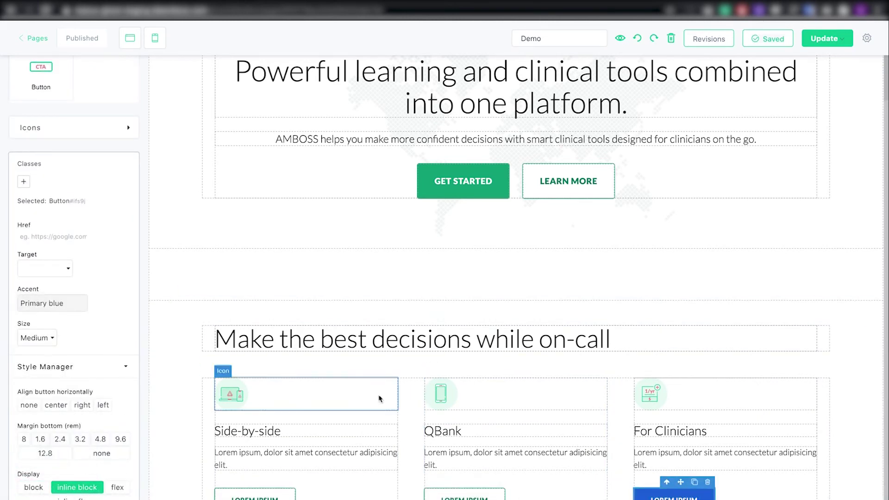
# - Style the Side-by-side column with Card padding, centred content, 8px border radius, the third box shadow and a white background
pyautogui.click(219, 397)
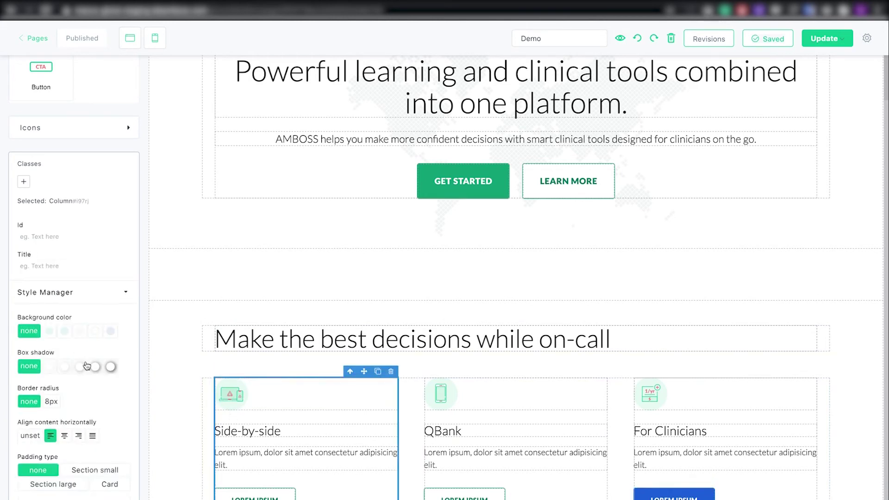
pyautogui.scroll(-1, 86, 366)
pyautogui.click(110, 453)
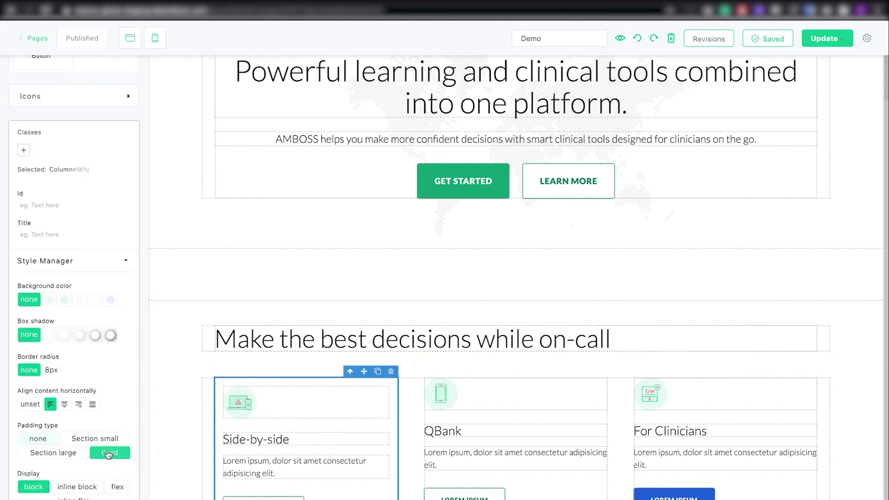
pyautogui.click(65, 405)
pyautogui.click(51, 370)
pyautogui.click(79, 335)
pyautogui.click(95, 299)
# - Style the QBank column with Card padding, centred content, 8px border radius, the third box shadow and a white background
pyautogui.click(430, 416)
pyautogui.click(107, 453)
pyautogui.click(65, 404)
pyautogui.click(51, 370)
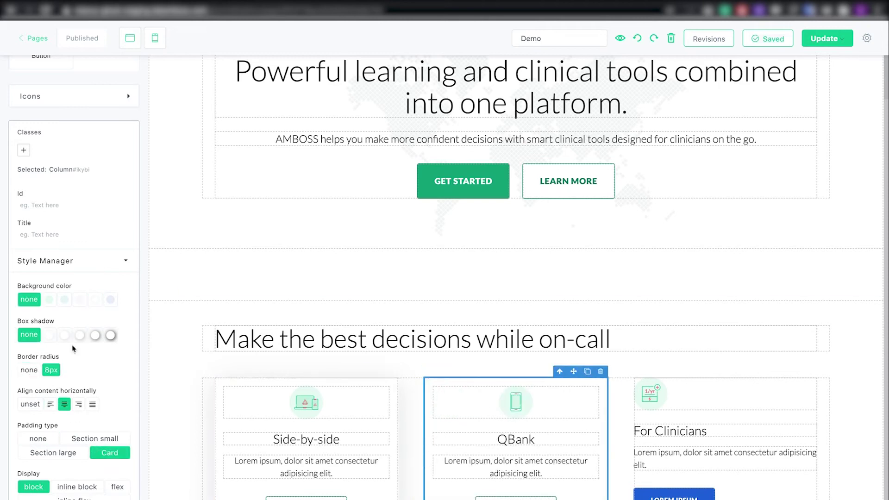
pyautogui.click(80, 336)
pyautogui.click(95, 299)
# - Style the For Clinicians column with Card padding, centred content, 8px border radius, the third box shadow and a white background
pyautogui.click(701, 441)
pyautogui.click(109, 453)
pyautogui.click(65, 405)
pyautogui.click(51, 370)
pyautogui.click(80, 335)
pyautogui.click(95, 299)
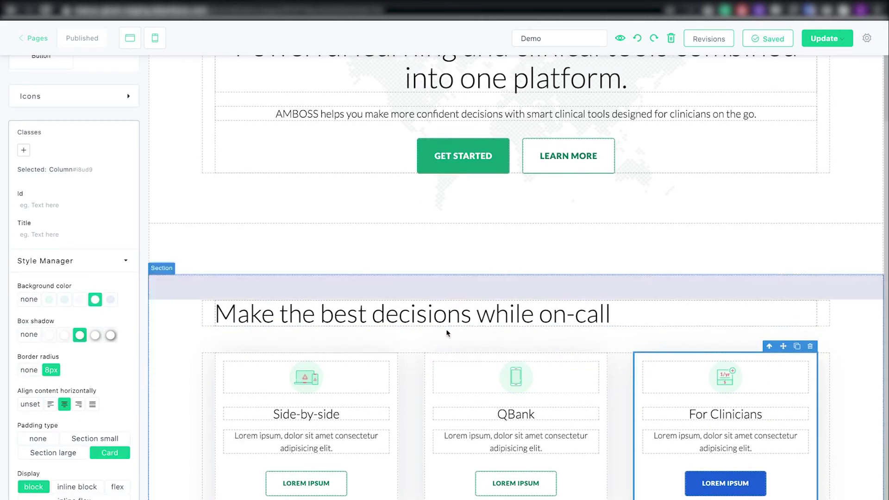
# - Centre the heading "Make the best decisions while on-call" above the three cards
pyautogui.click(443, 327)
pyautogui.click(191, 341)
pyautogui.scroll(1, 314, 269)
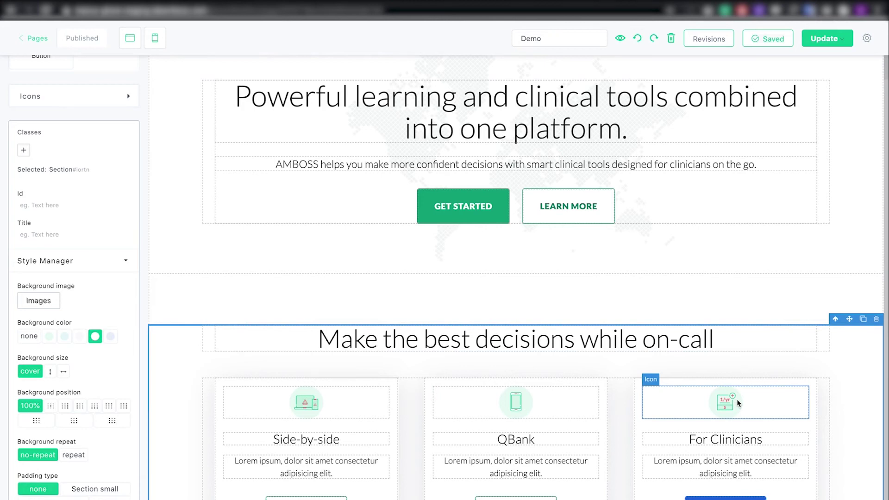
# - Add the class "blue" to the icon in the For Clinicians card
pyautogui.click(737, 399)
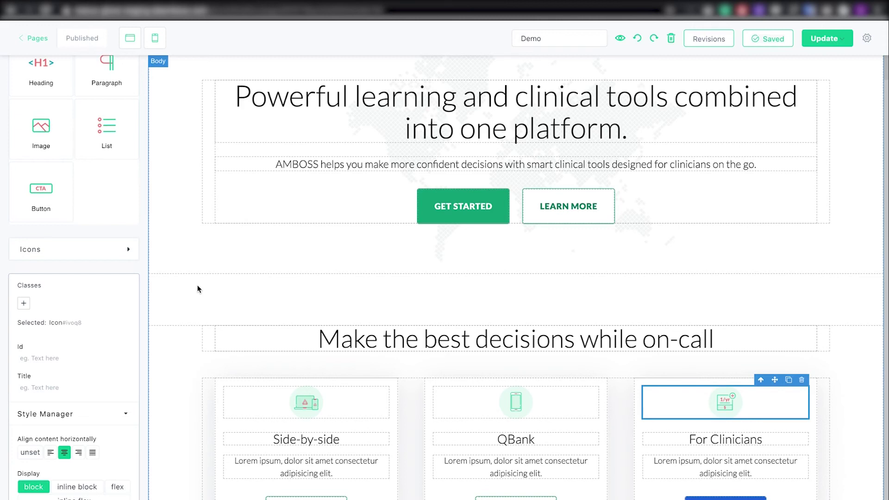
pyautogui.click(23, 304)
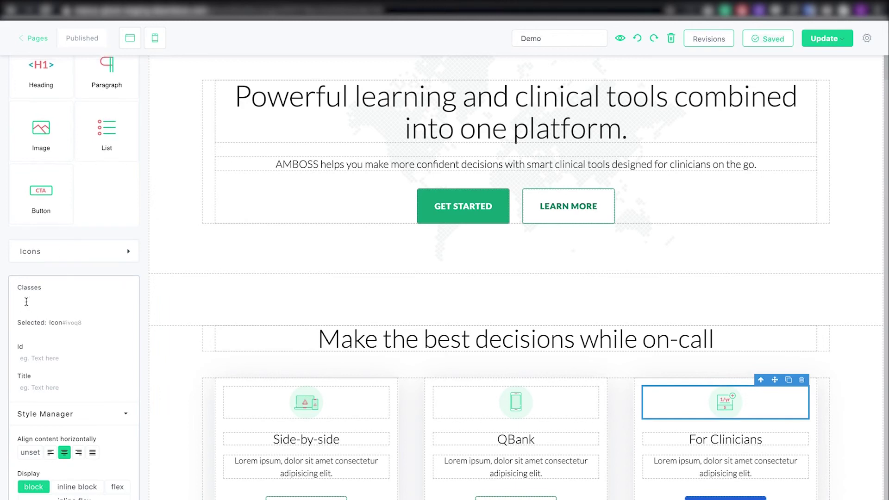
pyautogui.write('blue')
pyautogui.press('Return')
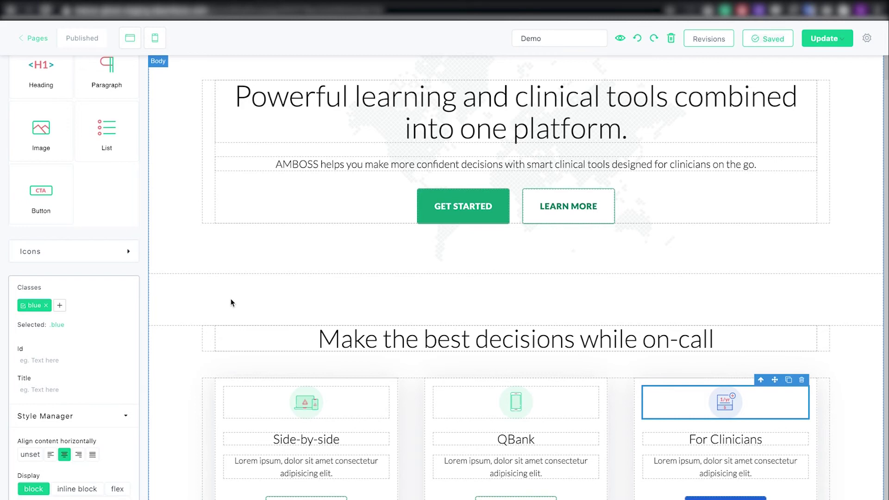
# - Add a new section below the three cards and give the cards section a bottom margin of 12.8 rem
pyautogui.scroll(10, 123, 141)
pyautogui.moveTo(46, 147); pyautogui.dragTo(197, 397)
pyautogui.click(197, 397)
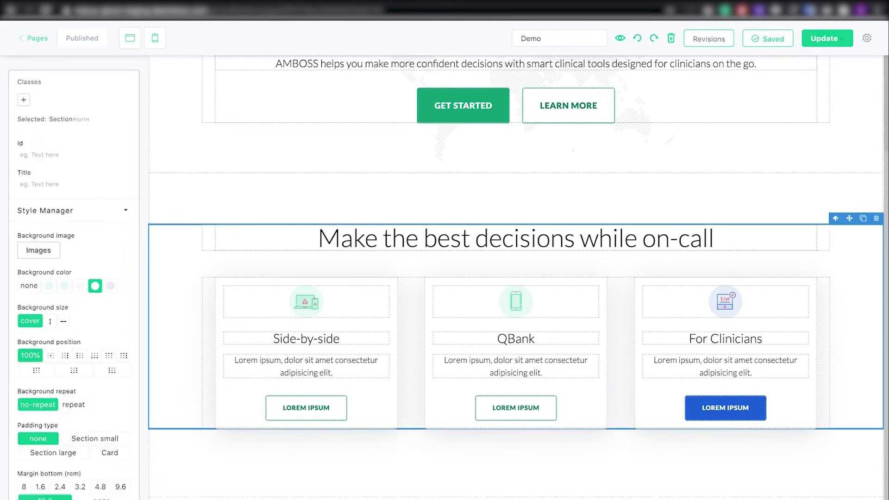
pyautogui.scroll(-1, 194, 398)
pyautogui.scroll(8, 80, 334)
pyautogui.scroll(-2, 167, 445)
# - Fill the new section's columns with heading, paragraph, list and image blocks, and centre the row's content vertically
pyautogui.moveTo(107, 437); pyautogui.dragTo(324, 494)
pyautogui.scroll(-1, 325, 463)
pyautogui.moveTo(42, 437); pyautogui.dragTo(575, 439)
pyautogui.scroll(-1, 510, 416)
pyautogui.click(208, 403)
pyautogui.scroll(-6, 49, 411)
pyautogui.click(38, 498)
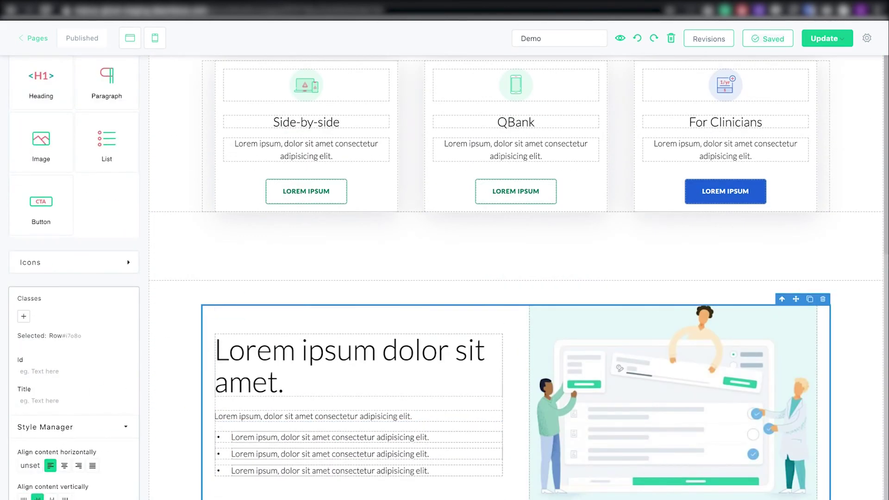
# - Change the new section's heading to "We're here to help when decisions count" and set it as Heading 2
pyautogui.tripleClick(320, 371)
pyautogui.write("We're here to help when decisi")
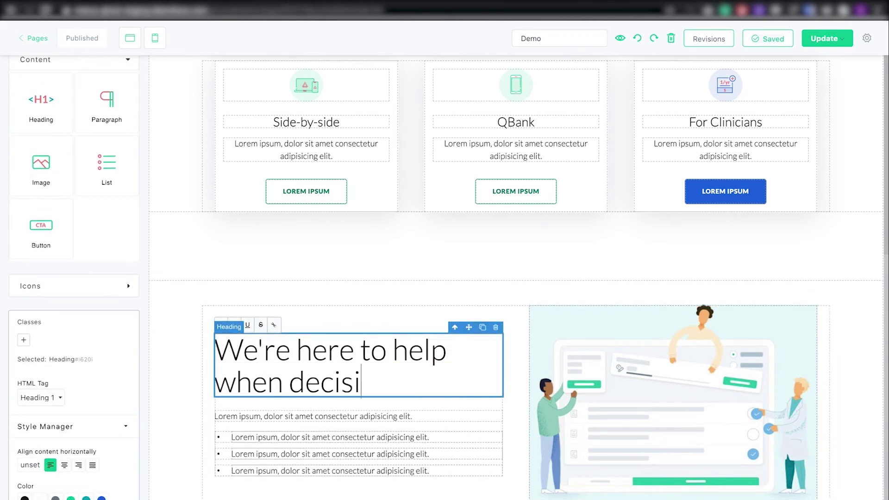
pyautogui.write('ons count')
pyautogui.click(41, 398)
pyautogui.click(28, 408)
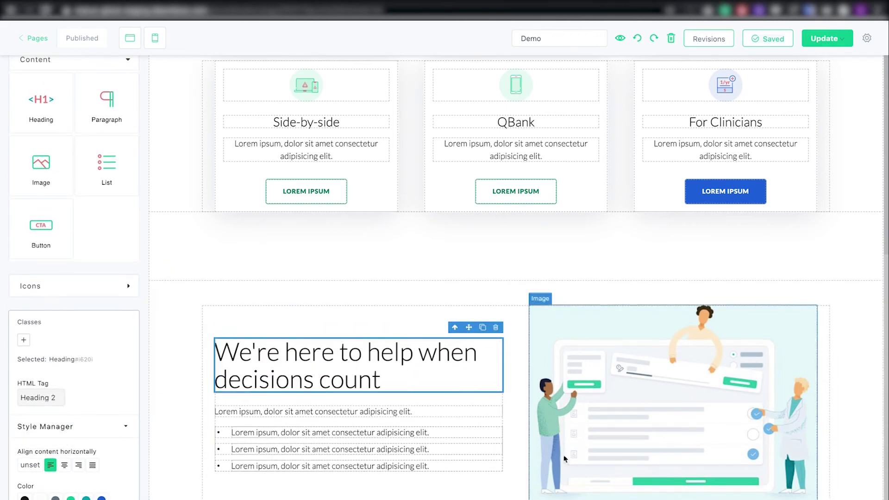
# - Change the bullet style of the list below the heading "We're here to help when decisions count" to stars
pyautogui.click(440, 433)
pyautogui.click(455, 420)
pyautogui.click(455, 420)
pyautogui.click(41, 489)
pyautogui.click(34, 498)
# - Give the "We're here to help when decisions count" section the light blue background and Section large padding
pyautogui.click(180, 370)
pyautogui.scroll(-5, 88, 427)
pyautogui.click(110, 287)
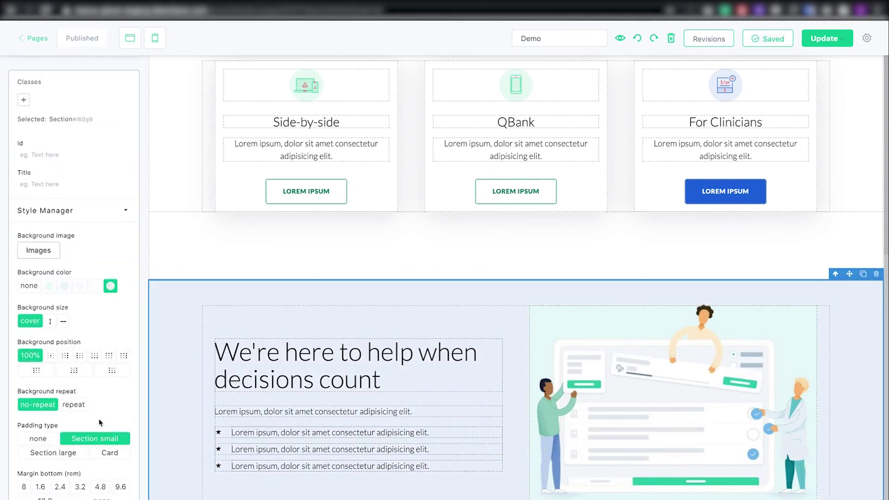
pyautogui.click(53, 453)
# - Replace the placeholder illustration in the light blue section with image.png
pyautogui.click(667, 398)
pyautogui.doubleClick(667, 398)
pyautogui.click(357, 273)
pyautogui.click(361, 123)
pyautogui.doubleClick(361, 123)
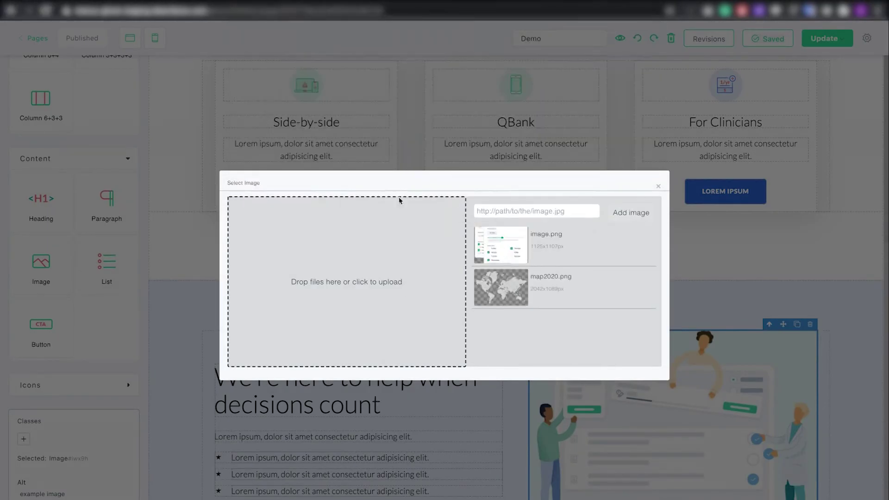
pyautogui.doubleClick(501, 245)
pyautogui.scroll(1, 481, 94)
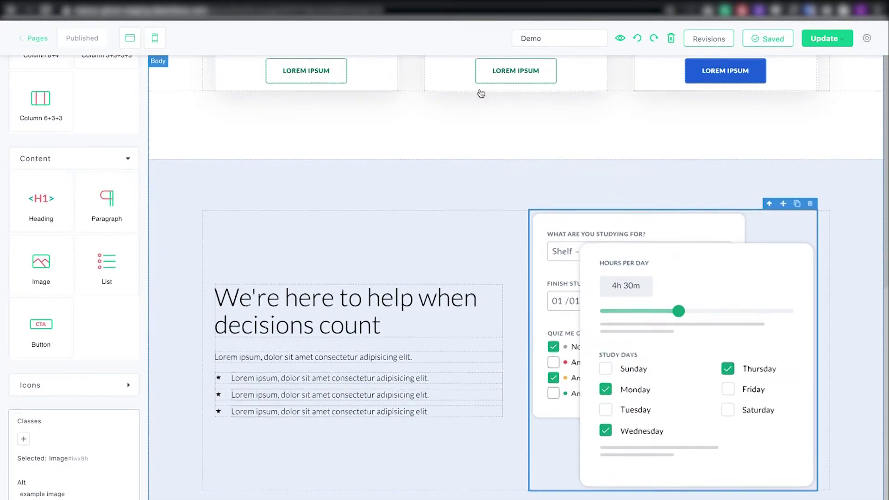
# - Update the Demo page with its status set to Published
pyautogui.scroll(10, 481, 93)
pyautogui.click(821, 41)
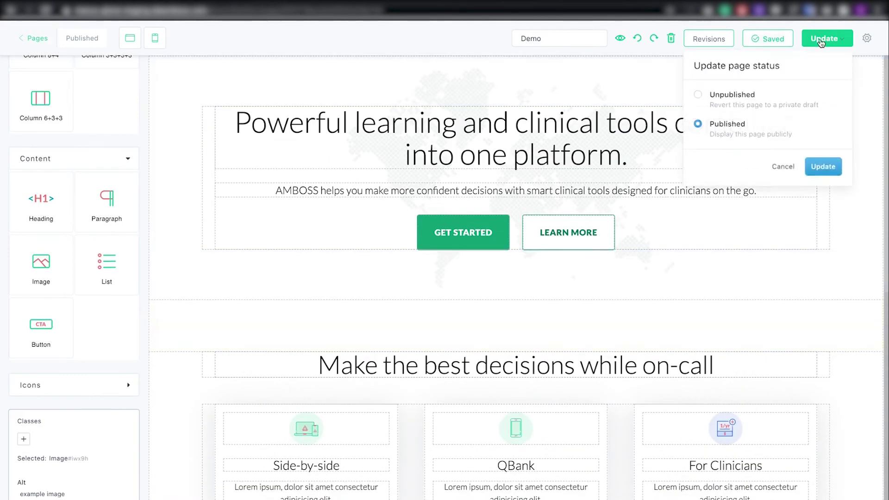
pyautogui.click(824, 167)
pyautogui.scroll(8, 416, 268)
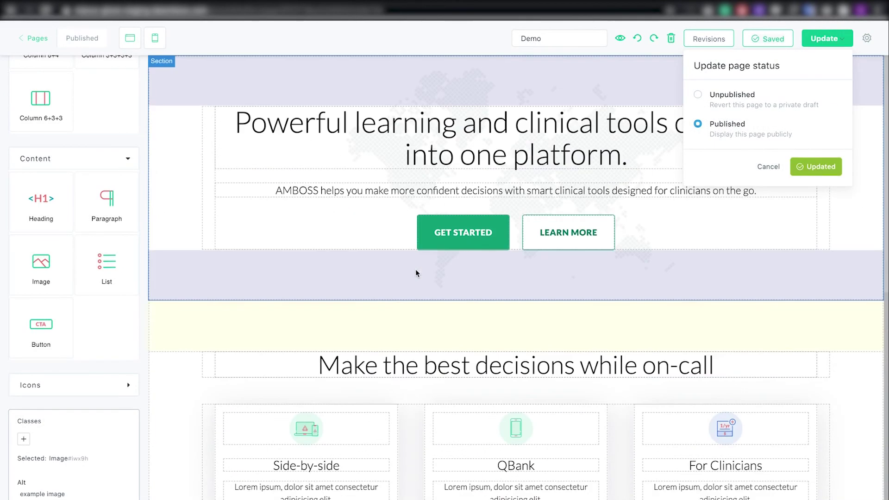
pyautogui.click(829, 167)
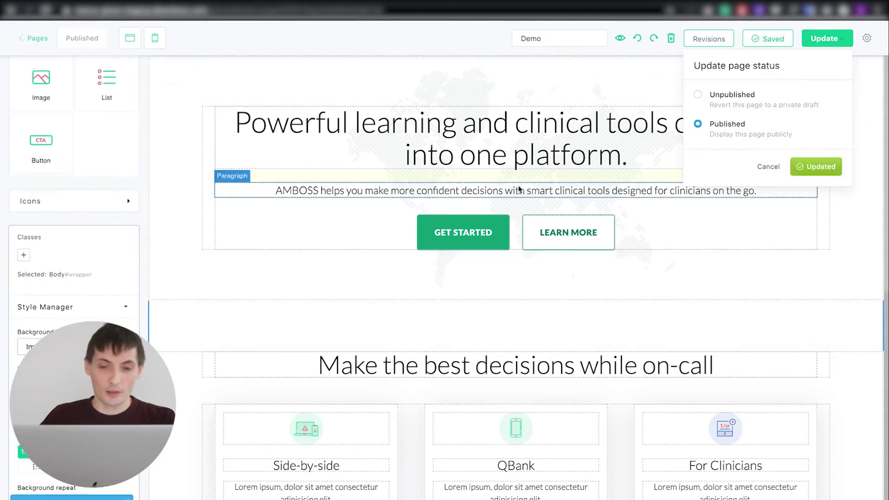
# - Switch to the Demo page of the Venus design system file in Figma
pyautogui.hotkey('ctrl', 'Left')
pyautogui.hotkey('ctrl', 'Right')
pyautogui.hotkey('ctrl', 'Right')
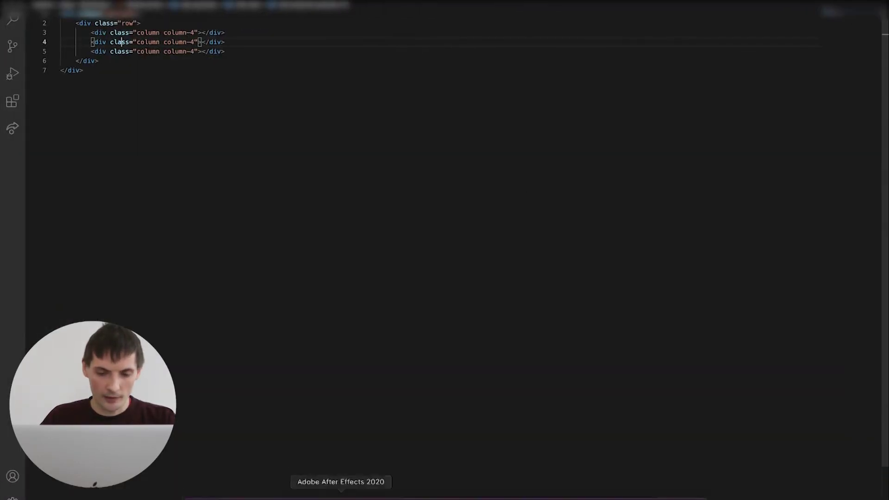
pyautogui.click(445, 494)
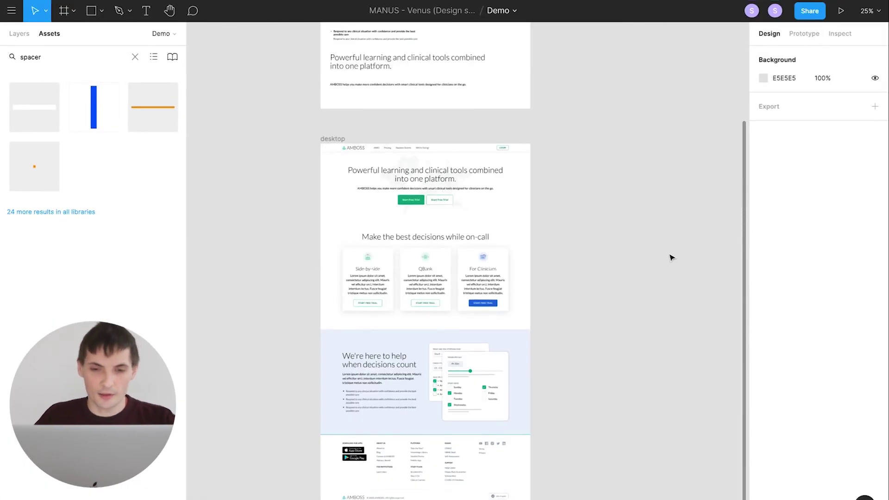
# - Duplicate the desktop frame and place the copy beside the original
pyautogui.scroll(-1, 672, 258)
pyautogui.scroll(-1, 334, 133)
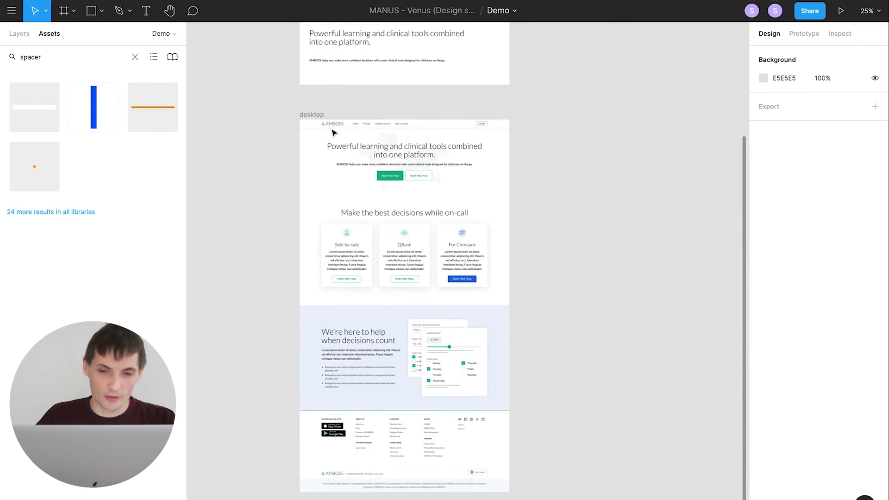
pyautogui.hscroll(2, 333, 133)
pyautogui.scroll(1, 333, 133)
pyautogui.moveTo(278, 129); pyautogui.dragTo(519, 130)
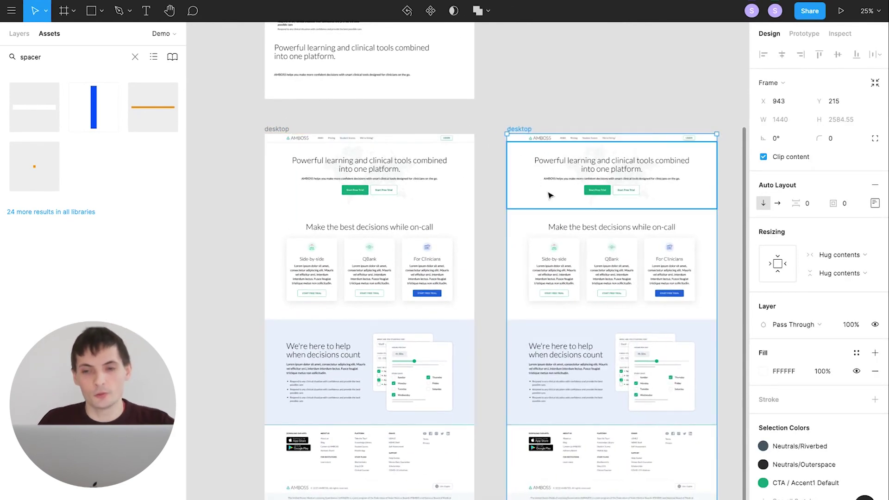
# - Set the horizontal resizing of the hero section in the copied desktop frame to Fill container
pyautogui.hscroll(3, 550, 195)
pyautogui.keyDown('ctrl'); pyautogui.scroll(1, 551, 193); pyautogui.keyUp('ctrl')
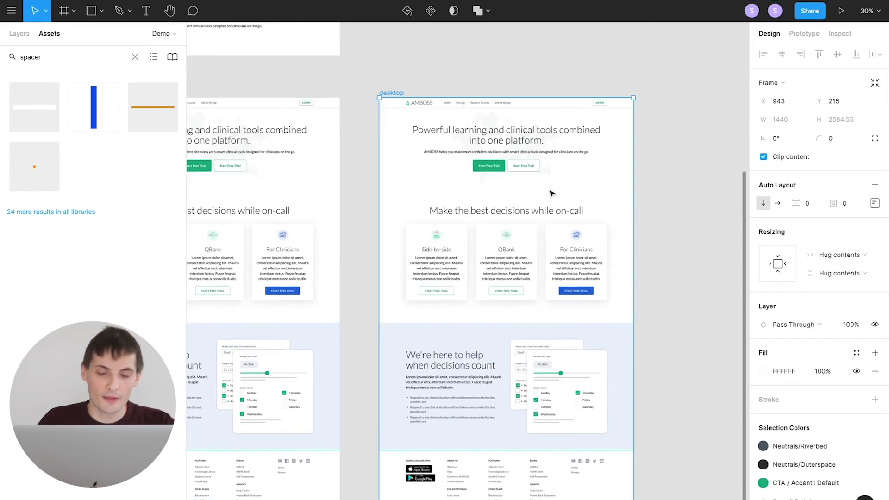
pyautogui.hscroll(2, 552, 193)
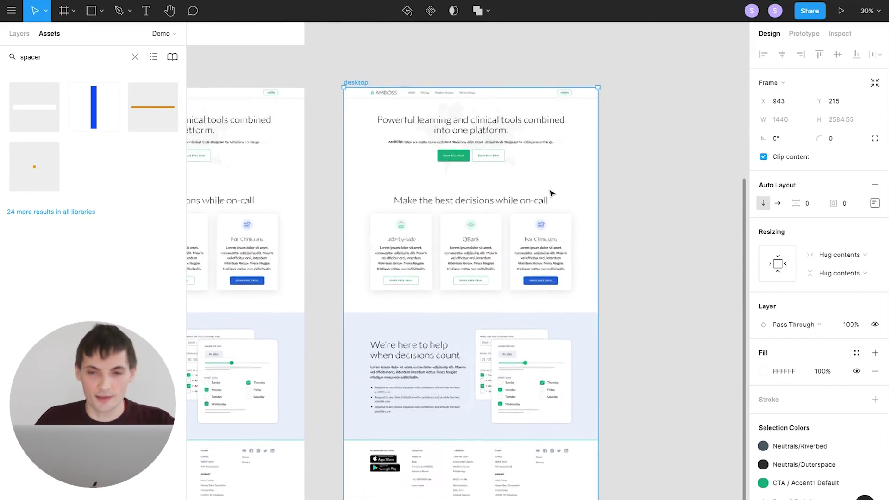
pyautogui.hscroll(1, 551, 194)
pyautogui.scroll(-1, 552, 193)
pyautogui.click(469, 115)
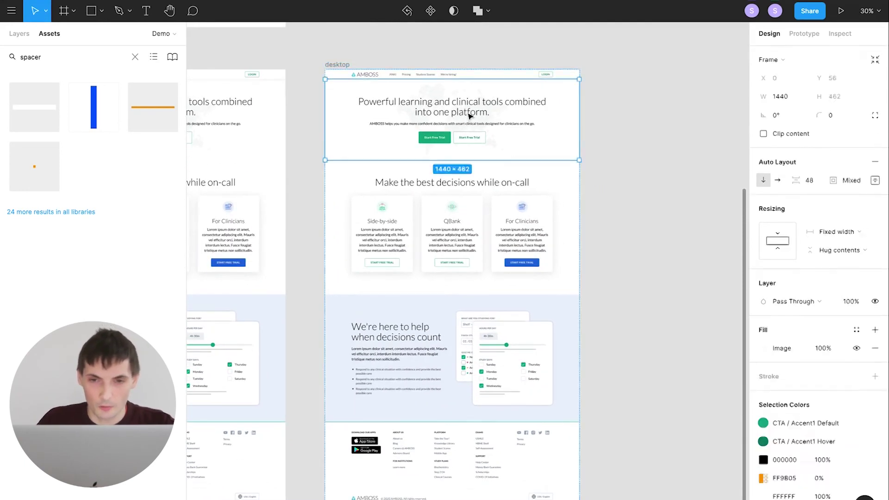
pyautogui.click(837, 233)
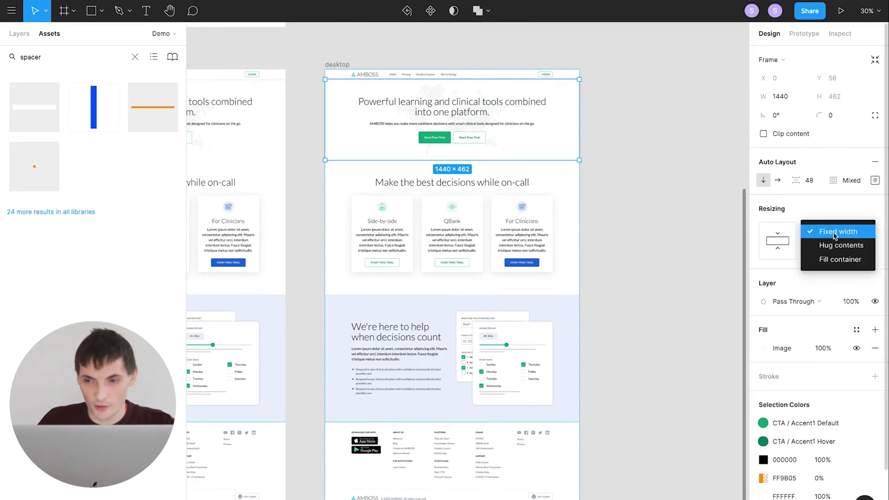
pyautogui.click(835, 261)
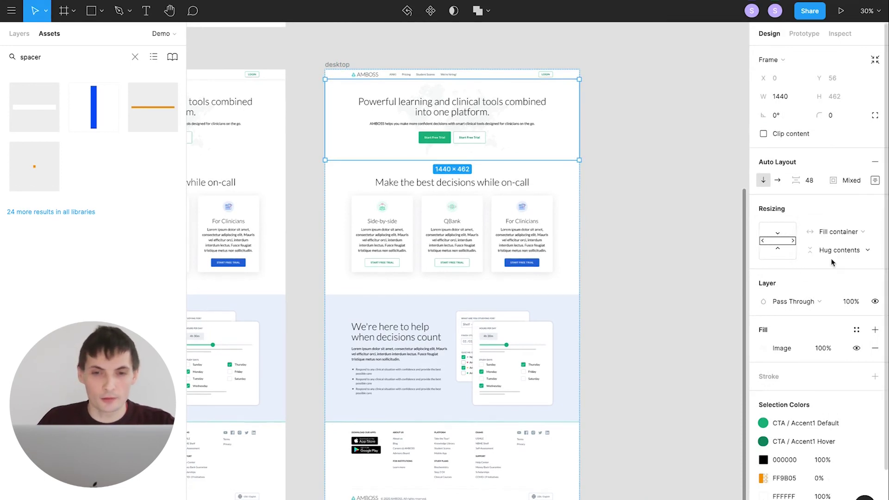
# - Select all sections and spacers of the copied desktop frame and set their horizontal resizing to Fill container
pyautogui.click(416, 183)
pyautogui.hotkey('ctrl', 'a')
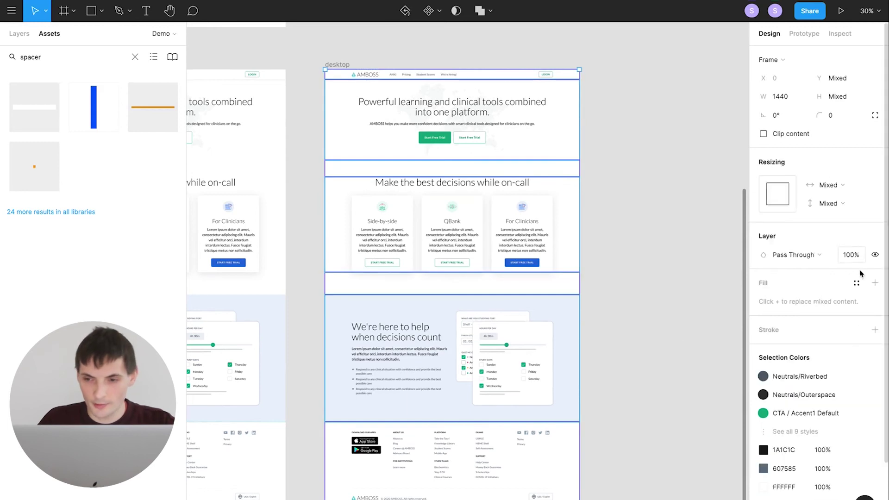
pyautogui.click(843, 186)
pyautogui.click(835, 239)
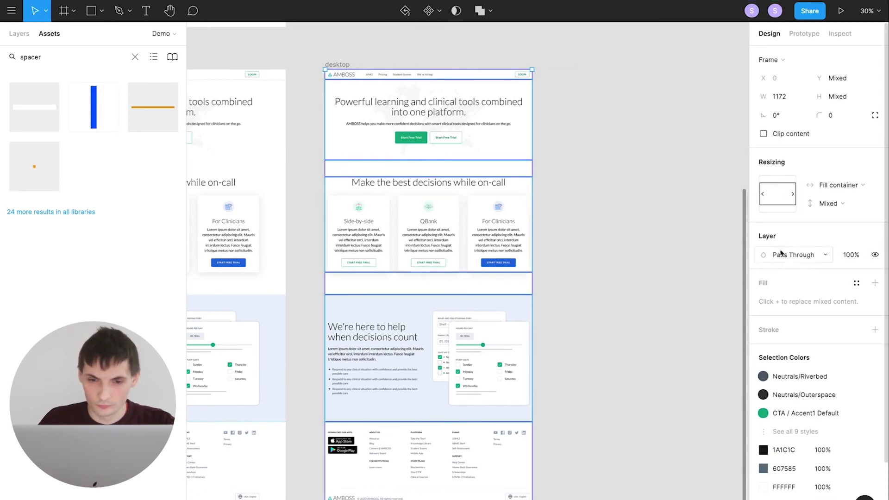
# - Switch the copied frame's header to the hamburger-menu variant and its footer to the collapsed variant
pyautogui.click(657, 204)
pyautogui.click(413, 75)
pyautogui.click(829, 199)
pyautogui.click(830, 185)
pyautogui.click(485, 461)
pyautogui.scroll(-2, 532, 402)
pyautogui.scroll(4, 510, 231)
# - Set the horizontal resizing of the hero section's row and its inner column to Fill container
pyautogui.click(453, 145)
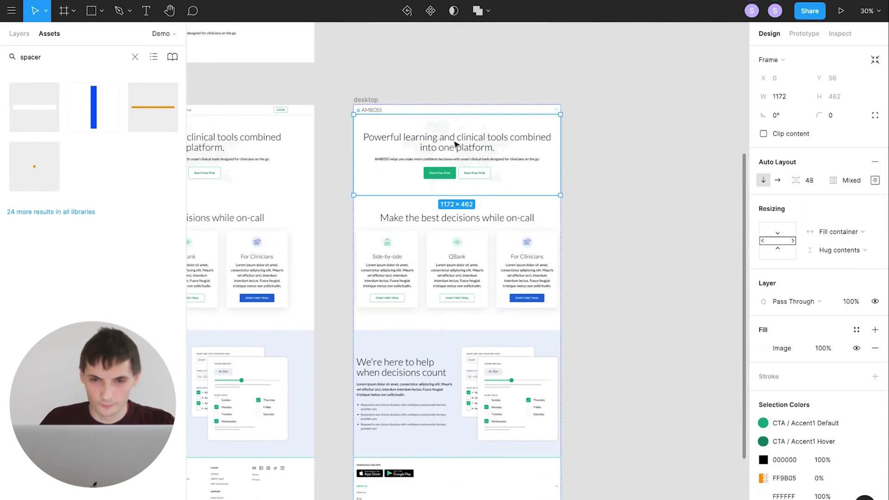
pyautogui.click(838, 232)
pyautogui.click(833, 258)
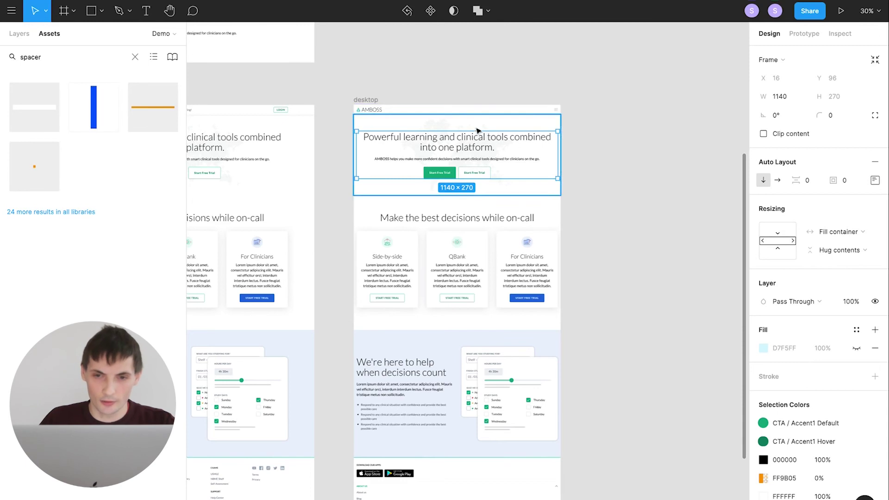
pyautogui.click(469, 148)
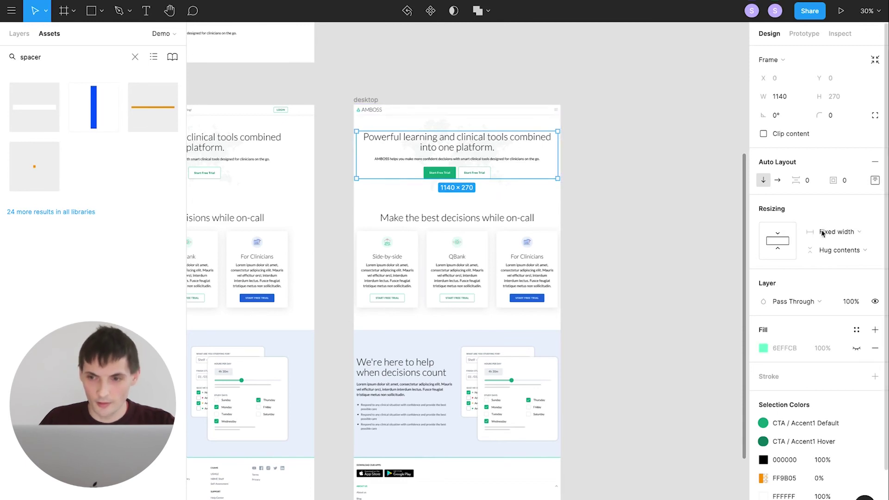
pyautogui.click(865, 232)
pyautogui.click(850, 258)
# - Set the heading row and the cards row with its columns in the "Make the best decisions while on-call" section to Fill container width
pyautogui.click(442, 235)
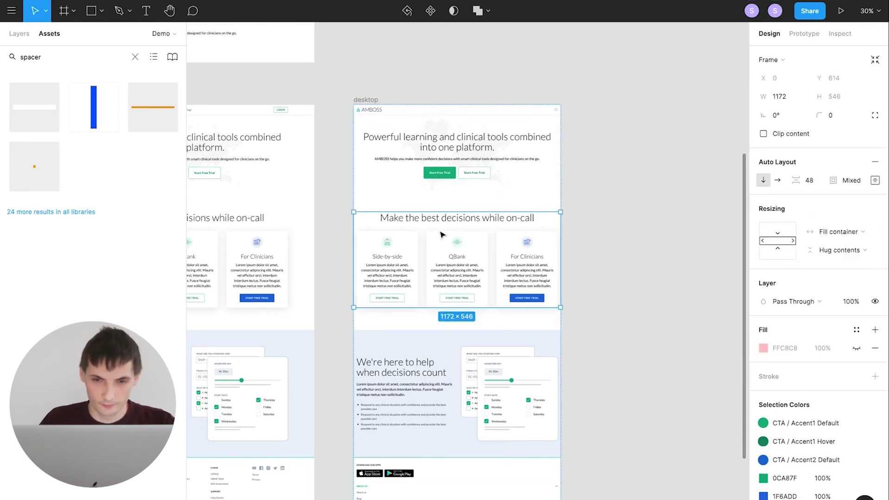
pyautogui.doubleClick(432, 250)
pyautogui.keyDown('shift'); pyautogui.click(445, 218); pyautogui.keyUp('shift')
pyautogui.click(840, 240)
pyautogui.click(840, 266)
pyautogui.click(468, 240)
pyautogui.press('Return')
pyautogui.click(841, 236)
pyautogui.click(842, 235)
# - Set the row of the "We're here to help when decisions count" section to Fill container width and select its two columns
pyautogui.keyDown('super'); pyautogui.click(456, 392); pyautogui.keyUp('super')
pyautogui.click(834, 233)
pyautogui.click(834, 259)
pyautogui.press('Return')
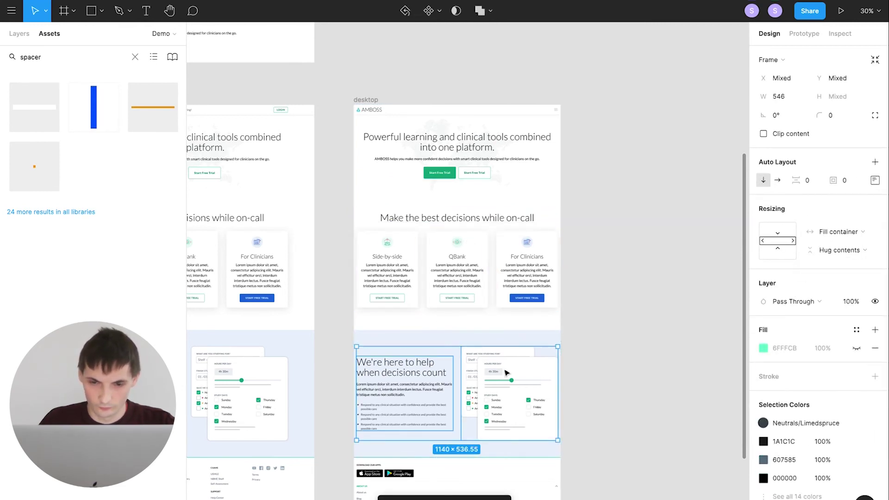
# - Update the cards row's auto layout in the "Make the best decisions while on-call" section, stack it vertically and set its height to Hug contents
pyautogui.click(482, 324)
pyautogui.doubleClick(460, 252)
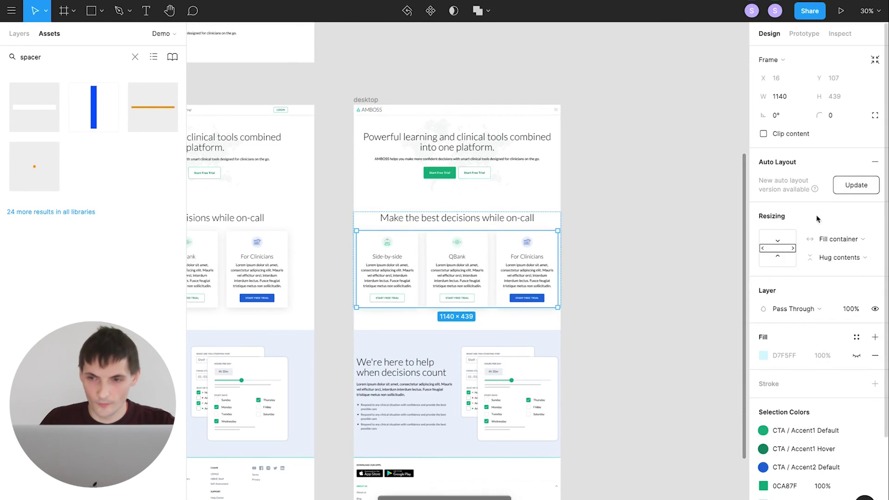
pyautogui.click(865, 187)
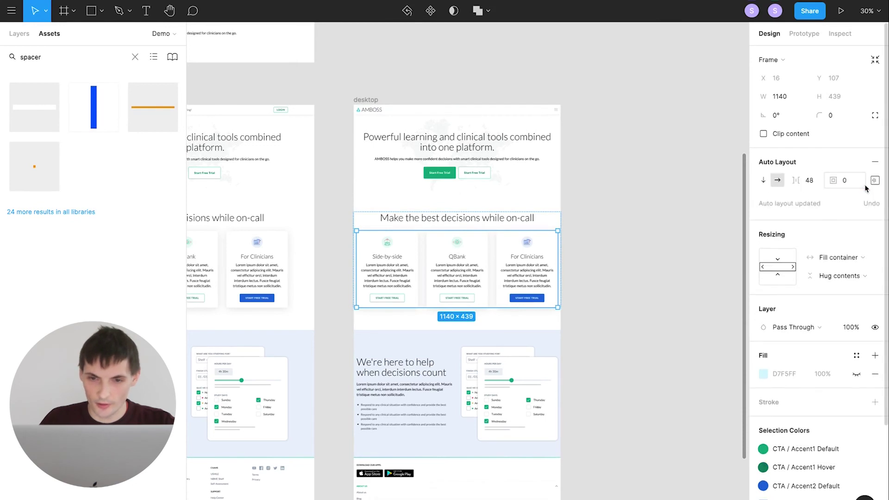
pyautogui.click(764, 181)
pyautogui.click(845, 277)
pyautogui.click(839, 290)
# - Set the Side-by-side, QBank and For Clinicians cards to Hug contents height and Fill container width
pyautogui.click(474, 253)
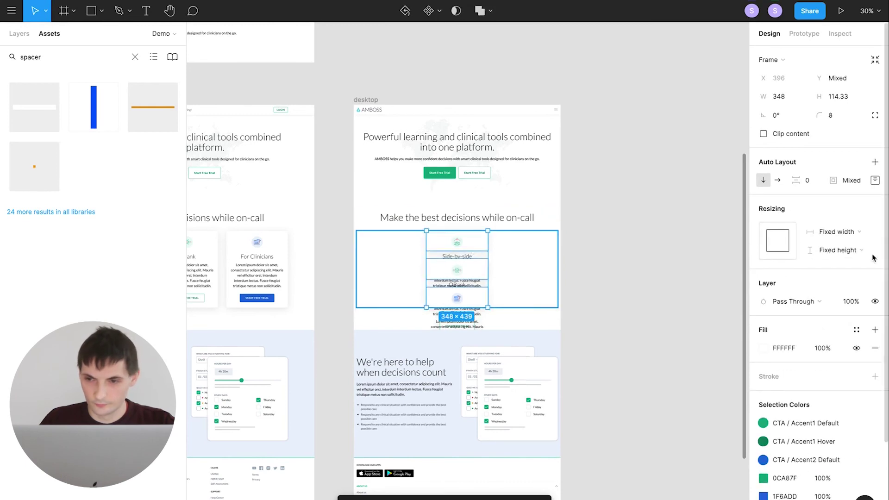
pyautogui.click(837, 254)
pyautogui.click(836, 262)
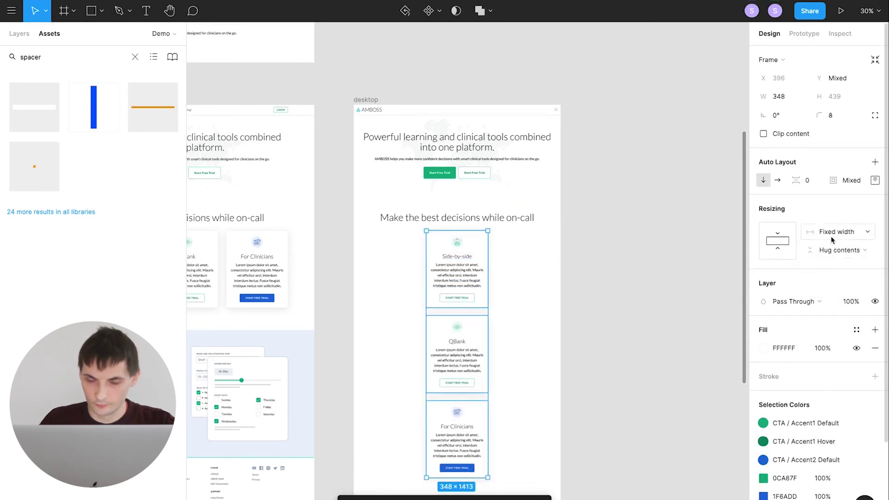
pyautogui.click(832, 233)
pyautogui.click(836, 245)
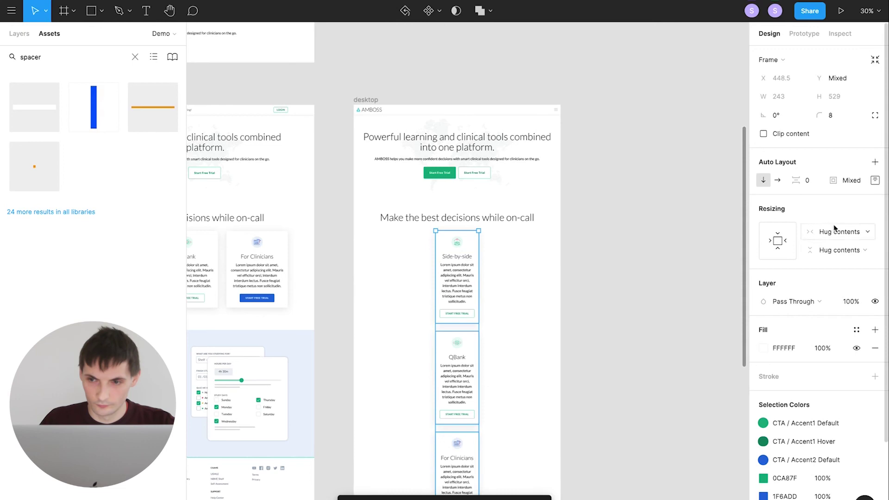
pyautogui.click(836, 230)
pyautogui.click(829, 245)
pyautogui.scroll(-2, 570, 281)
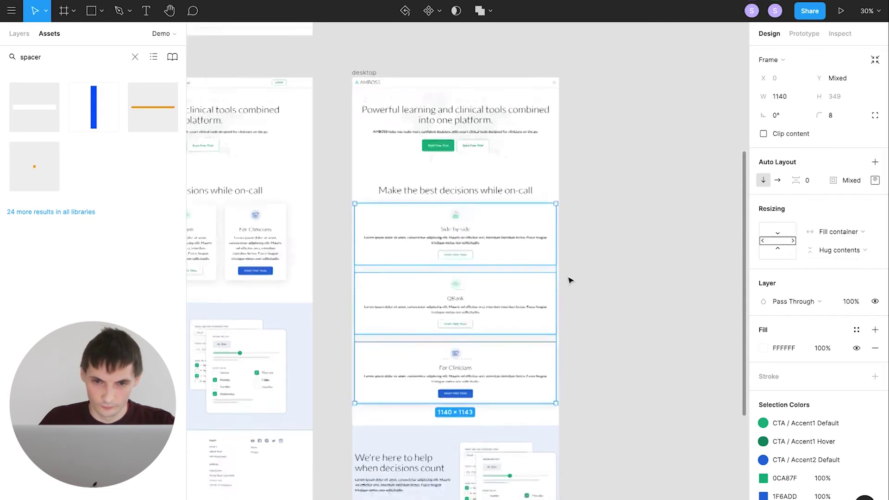
# - Stack the row of the "We're here to help when decisions count" section vertically with Hug contents height
pyautogui.scroll(-3, 570, 280)
pyautogui.click(505, 377)
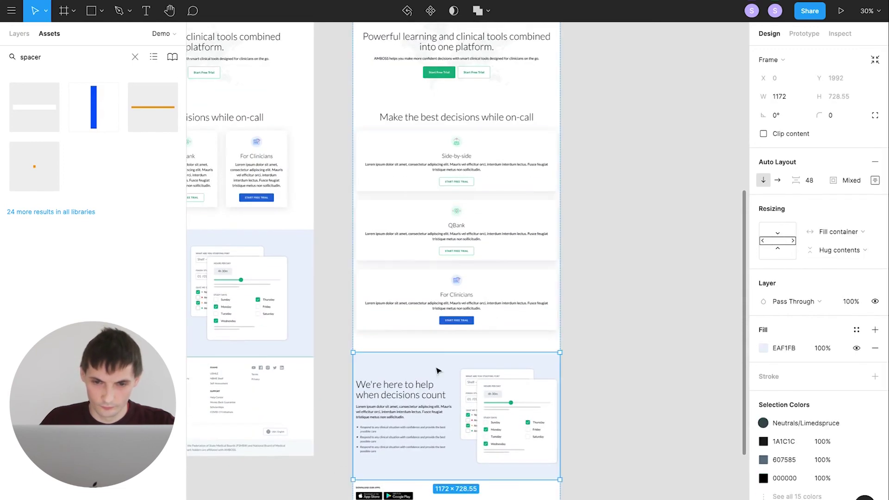
pyautogui.click(764, 181)
pyautogui.click(830, 250)
pyautogui.click(840, 264)
# - Set the text and image columns of the "We're here to help" row to Fill container width and Hug contents height
pyautogui.press('Return')
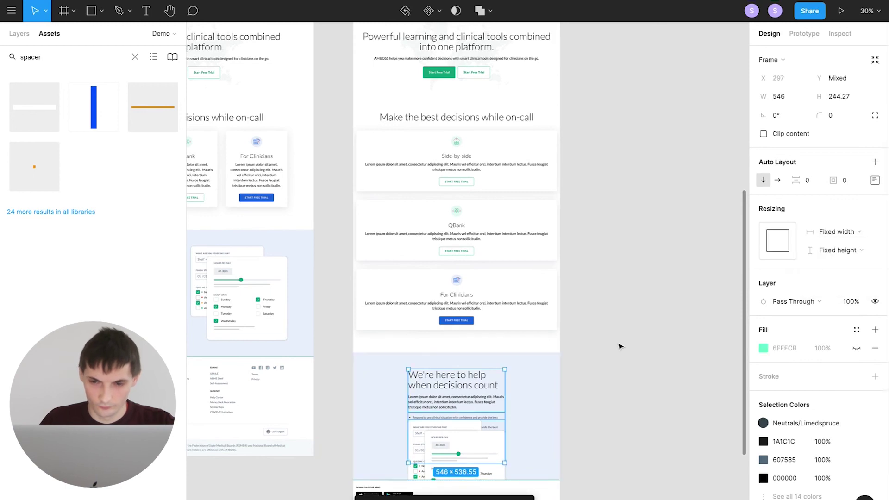
pyautogui.click(837, 232)
pyautogui.click(829, 258)
pyautogui.click(838, 250)
pyautogui.click(830, 259)
pyautogui.scroll(-1, 601, 321)
pyautogui.scroll(-4, 600, 321)
# - Set the width of the copied desktop frame to 375
pyautogui.scroll(12, 603, 315)
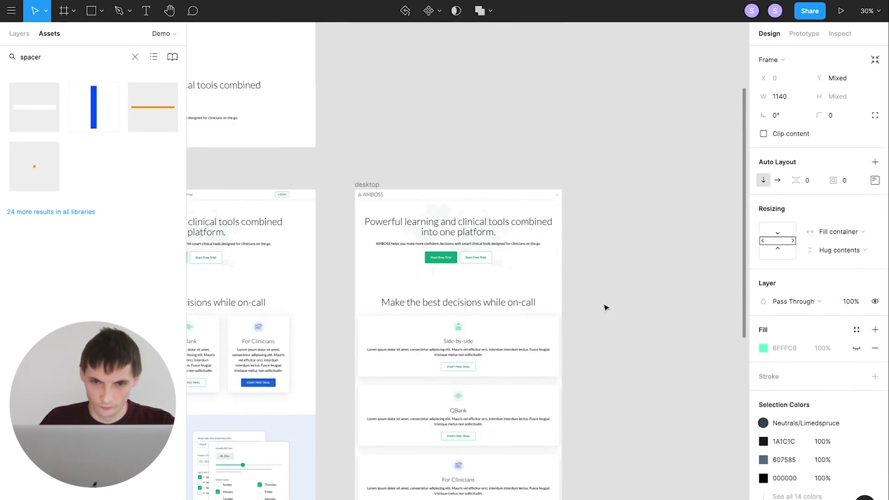
pyautogui.click(376, 186)
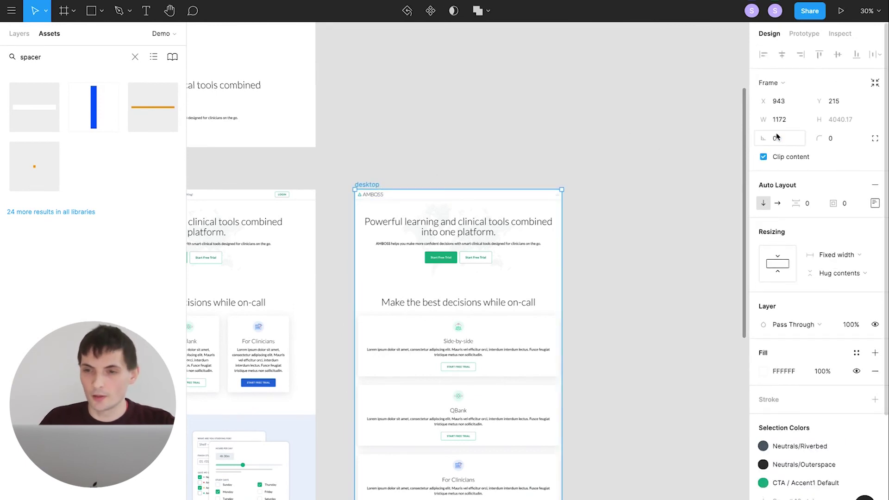
pyautogui.click(784, 121)
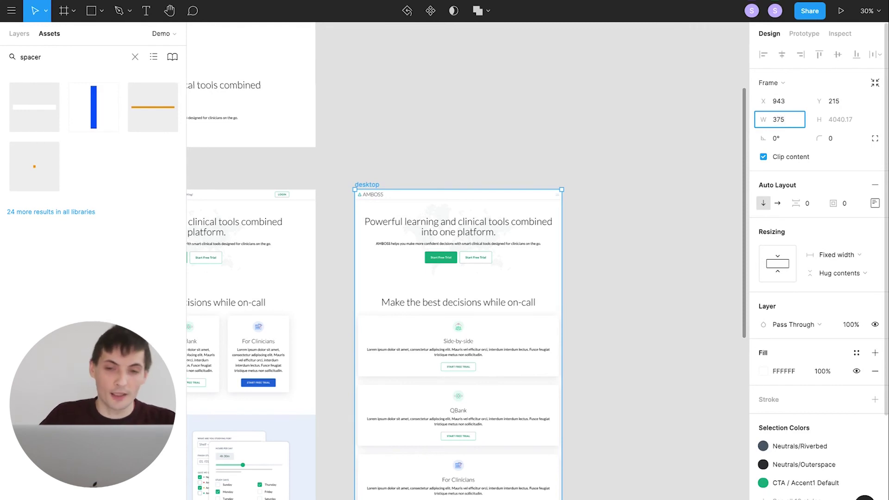
pyautogui.press('Return')
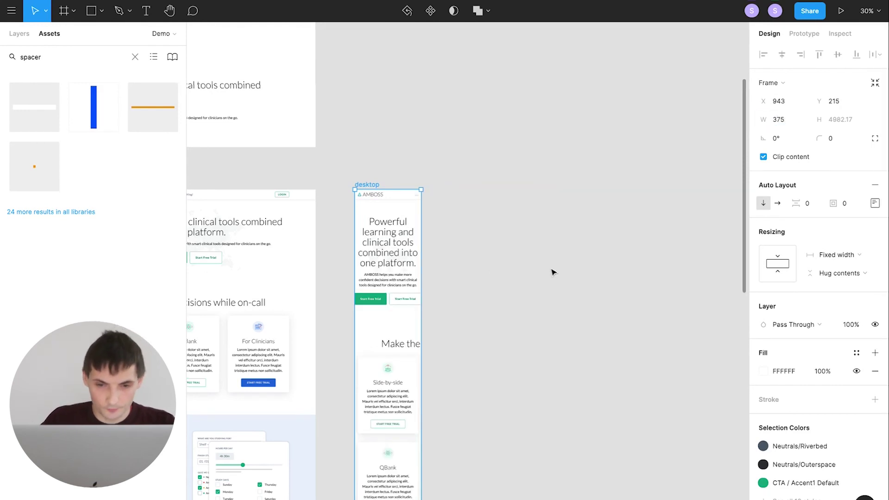
# - Apply the Headline 1 / Copy Mobile text style to the hero heading in the narrowed frame
pyautogui.scroll(-5, 553, 272)
pyautogui.click(410, 134)
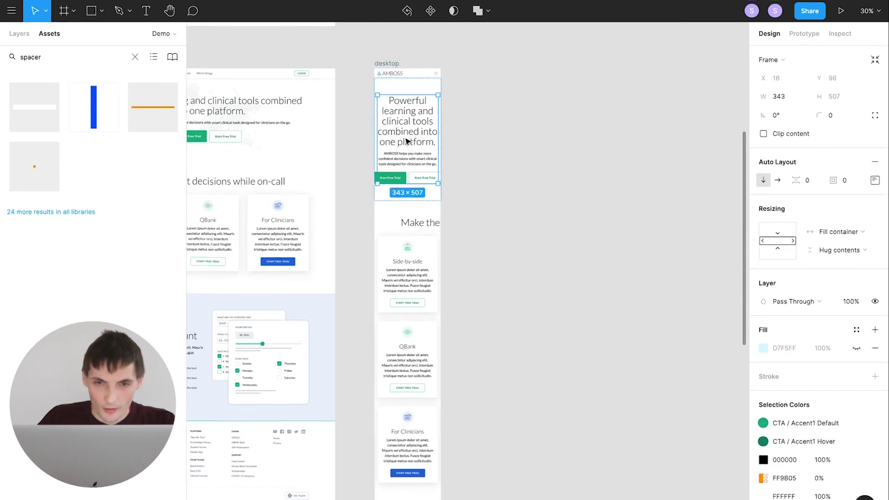
pyautogui.click(396, 128)
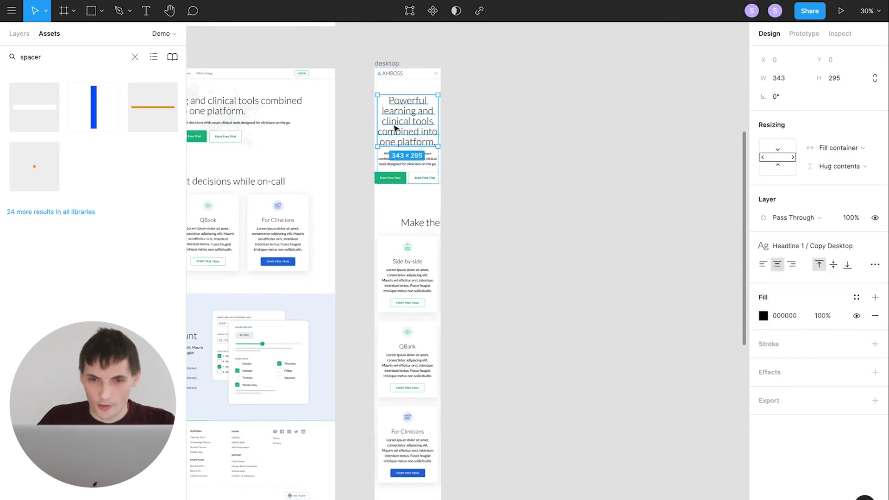
pyautogui.click(816, 245)
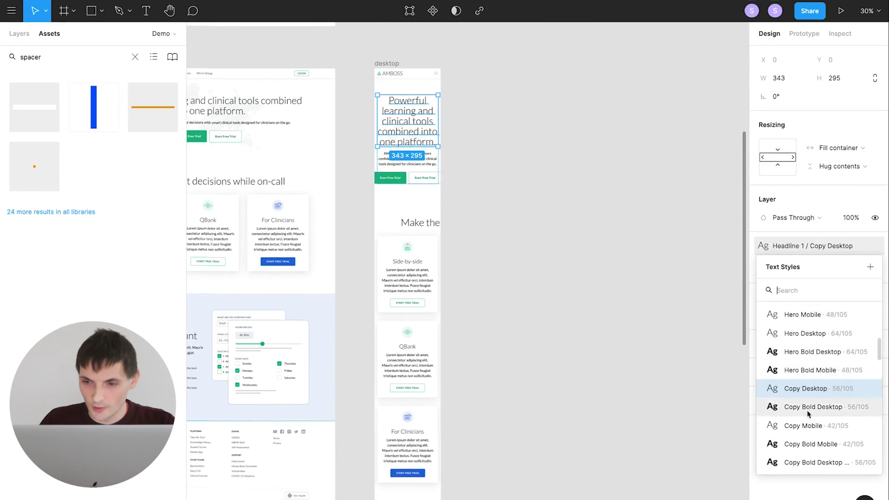
pyautogui.click(804, 426)
# - Set the "Make the best decisions while on-call" heading to Fill container width and the Headline 1 / Copy Mobile text style
pyautogui.click(422, 202)
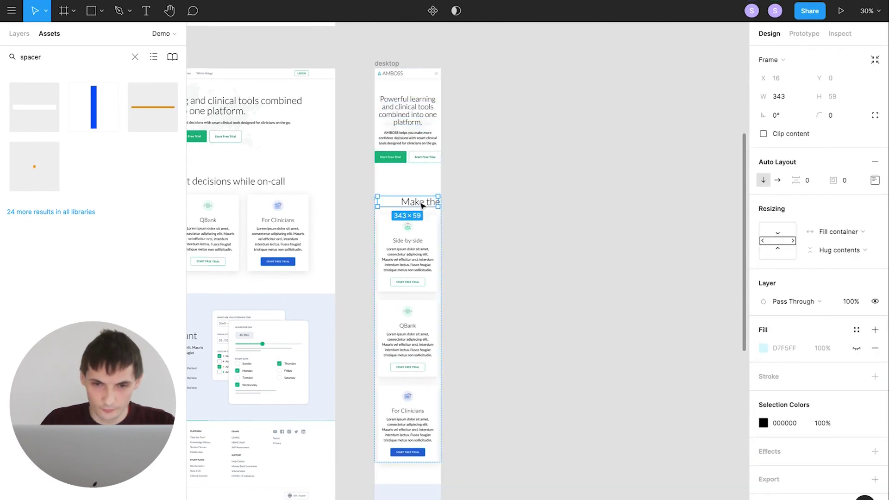
pyautogui.click(838, 231)
pyautogui.click(830, 261)
pyautogui.doubleClick(415, 216)
pyautogui.click(838, 247)
pyautogui.click(783, 423)
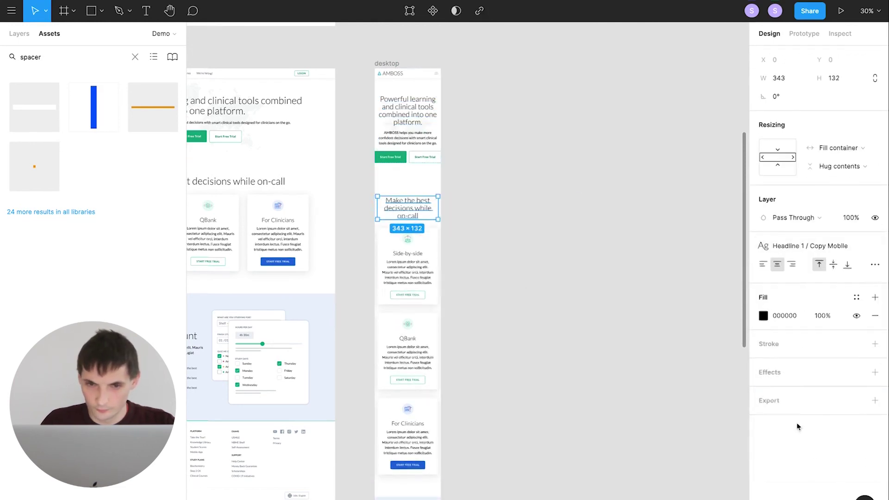
# - Switch the spacer between the hero and the cards section to the mobile viewport variant
pyautogui.click(410, 189)
pyautogui.click(827, 199)
pyautogui.click(829, 213)
# - Set the hero section's top and bottom padding to 72
pyautogui.click(416, 169)
pyautogui.click(876, 180)
pyautogui.click(837, 201)
pyautogui.write('72')
pyautogui.click(836, 257)
pyautogui.write('72')
pyautogui.press('Return')
pyautogui.click(396, 222)
pyautogui.scroll(-3, 394, 227)
pyautogui.scroll(4, 394, 226)
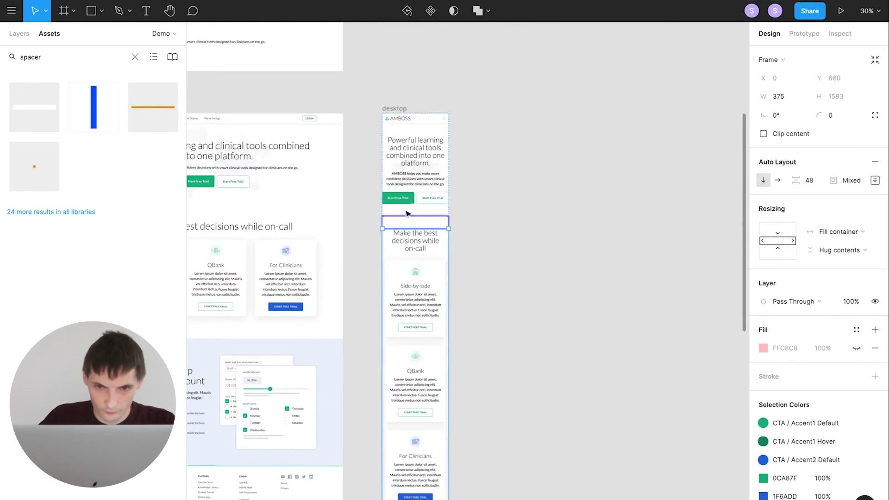
# - Stack the hero's two Start Free Trial buttons vertically and set their container to Fill container width
pyautogui.doubleClick(416, 200)
pyautogui.doubleClick(417, 200)
pyautogui.click(763, 179)
pyautogui.click(843, 232)
pyautogui.click(843, 245)
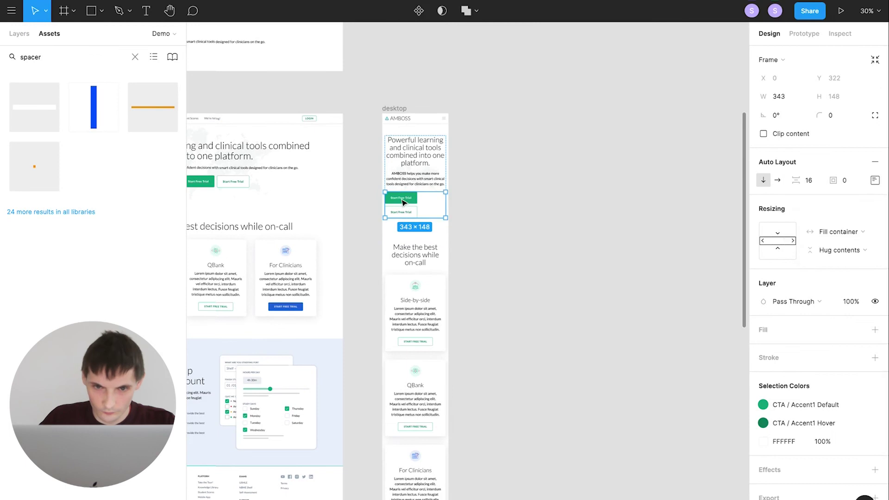
# - Set both Start Free Trial buttons in the hero to Fill container width
pyautogui.doubleClick(405, 200)
pyautogui.keyDown('shift'); pyautogui.click(405, 212); pyautogui.keyUp('shift')
pyautogui.click(844, 334)
pyautogui.click(843, 348)
pyautogui.doubleClick(410, 214)
pyautogui.click(844, 260)
pyautogui.click(843, 273)
pyautogui.doubleClick(412, 199)
pyautogui.click(838, 260)
pyautogui.click(841, 274)
pyautogui.click(466, 293)
# - Switch the spacer between the cards and the "We're here to help" section to the mobile viewport variant
pyautogui.scroll(-3, 466, 292)
pyautogui.doubleClick(422, 130)
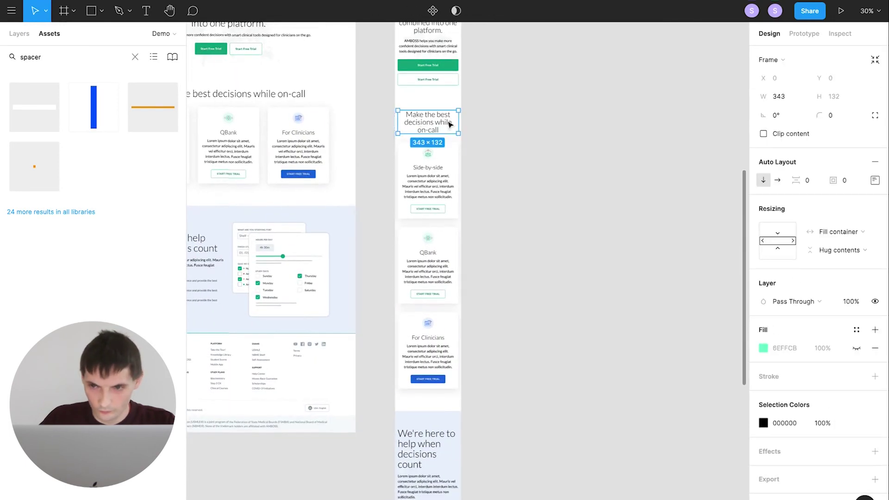
pyautogui.doubleClick(441, 132)
pyautogui.scroll(-3, 441, 356)
pyautogui.click(439, 292)
pyautogui.click(832, 199)
pyautogui.click(830, 213)
# - Set the top and bottom padding of the "We're here to help when decisions count" section to 72
pyautogui.click(439, 320)
pyautogui.click(875, 181)
pyautogui.write('72')
pyautogui.press('Tab')
pyautogui.press('Tab')
pyautogui.write('72')
pyautogui.press('Return')
# - Apply the Headline 1 / Copy Mobile text style to the "We're here to help when decisions count" heading
pyautogui.scroll(-3, 427, 212)
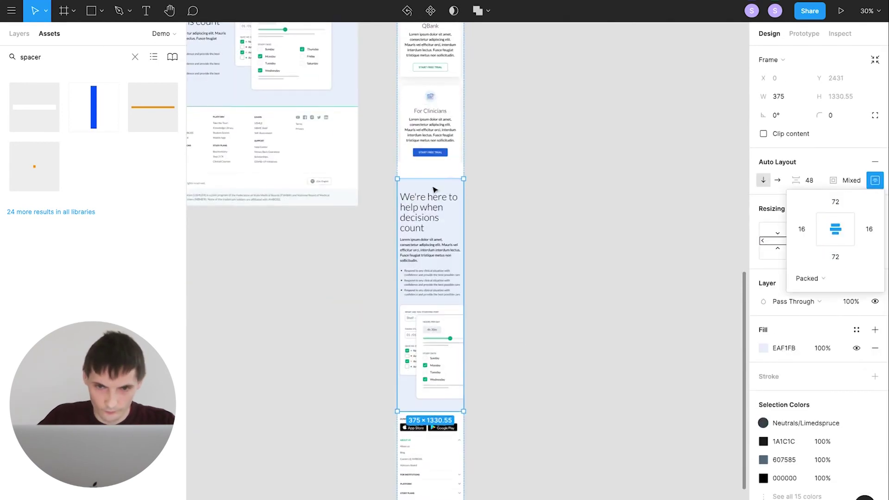
pyautogui.doubleClick(427, 213)
pyautogui.doubleClick(427, 213)
pyautogui.click(834, 245)
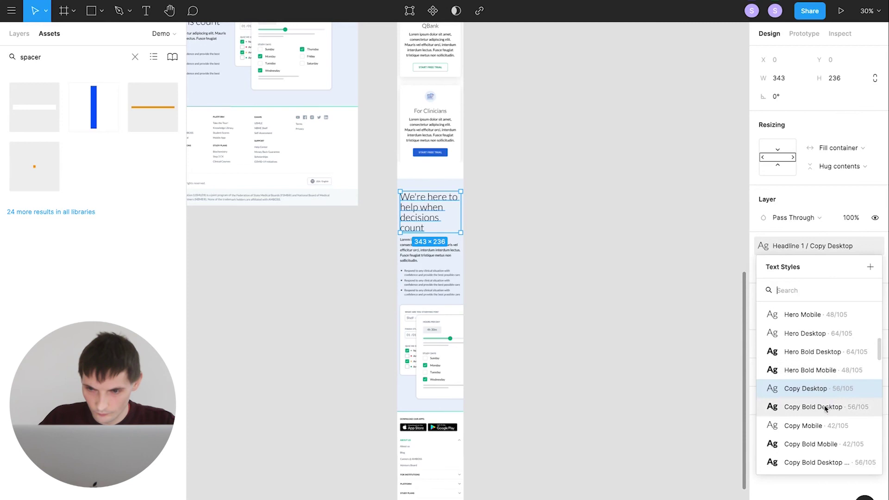
pyautogui.scroll(-3, 817, 412)
pyautogui.click(801, 448)
# - Set the width of the study planner illustration group in the "We're here to help" section to 343
pyautogui.doubleClick(435, 303)
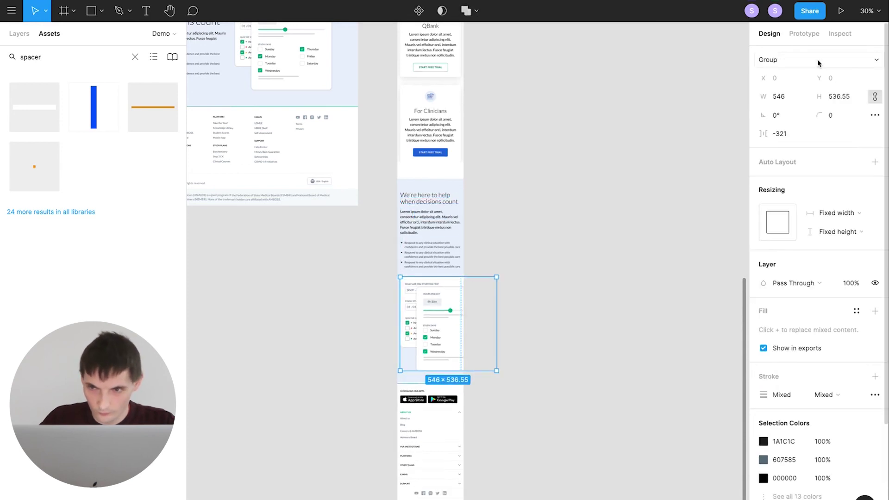
pyautogui.click(782, 95)
pyautogui.write('343')
pyautogui.press('Return')
pyautogui.click(655, 192)
pyautogui.click(439, 209)
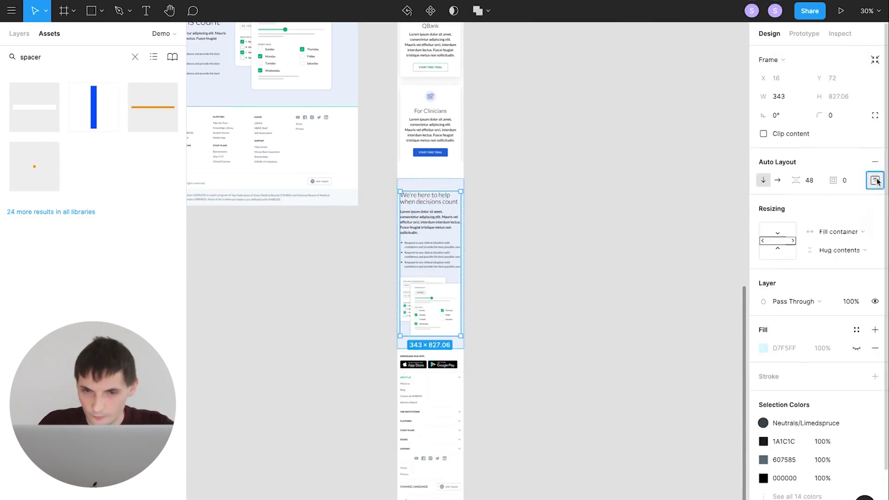
pyautogui.click(456, 296)
pyautogui.click(547, 246)
# - Set the fill opacity of the spacer above the "We're here to help" section to 0%
pyautogui.scroll(5, 550, 244)
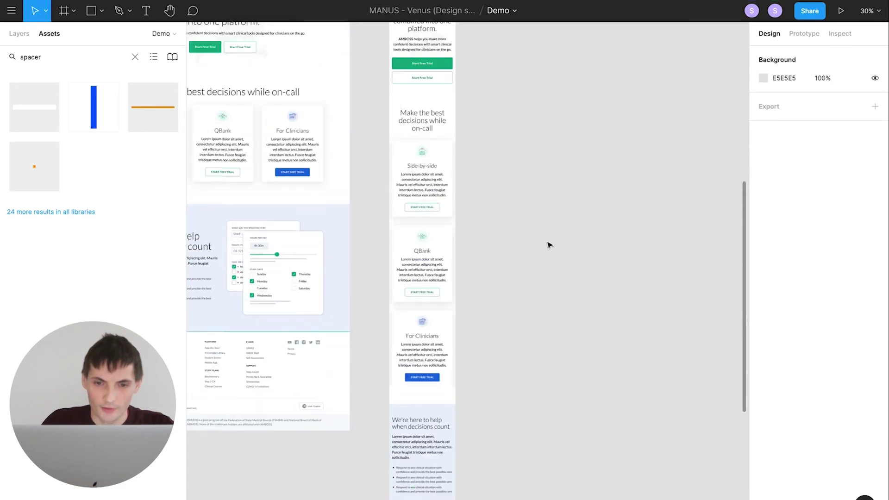
pyautogui.click(448, 396)
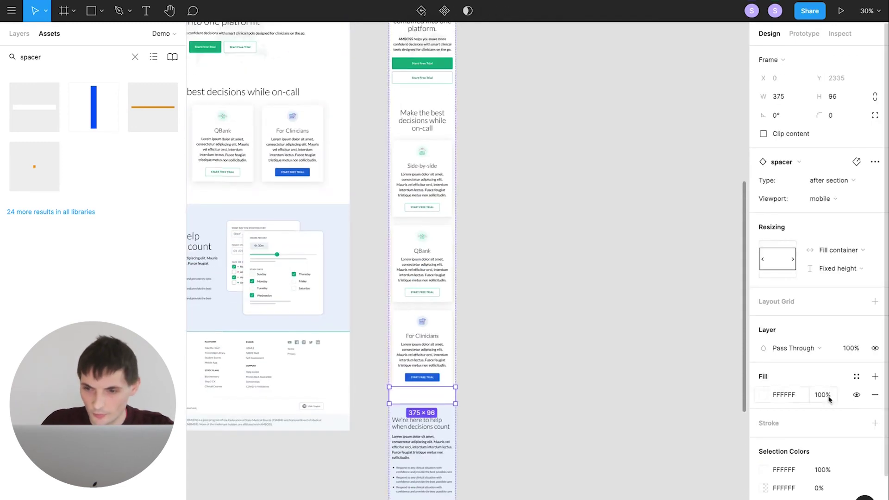
pyautogui.click(826, 395)
pyautogui.write('0')
pyautogui.press('Return')
pyautogui.click(616, 348)
# - Change the hero section's world map image fill mode from Fit to Fill
pyautogui.scroll(3, 510, 265)
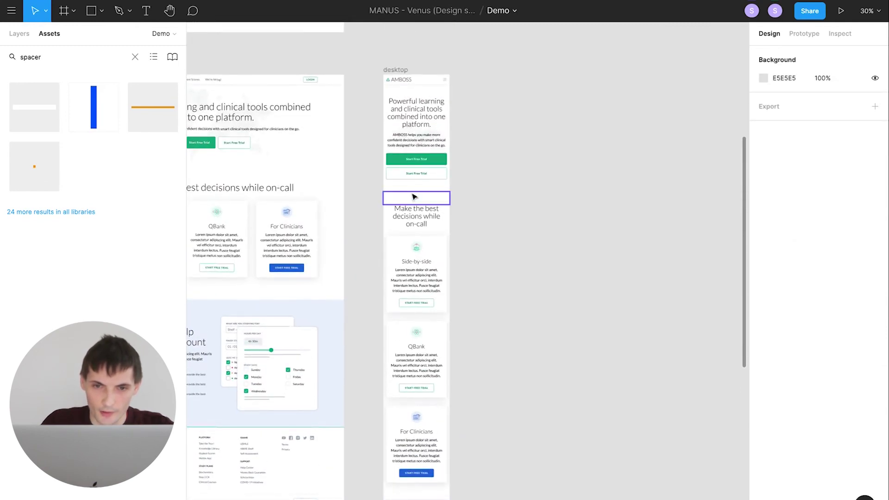
pyautogui.scroll(5, 499, 202)
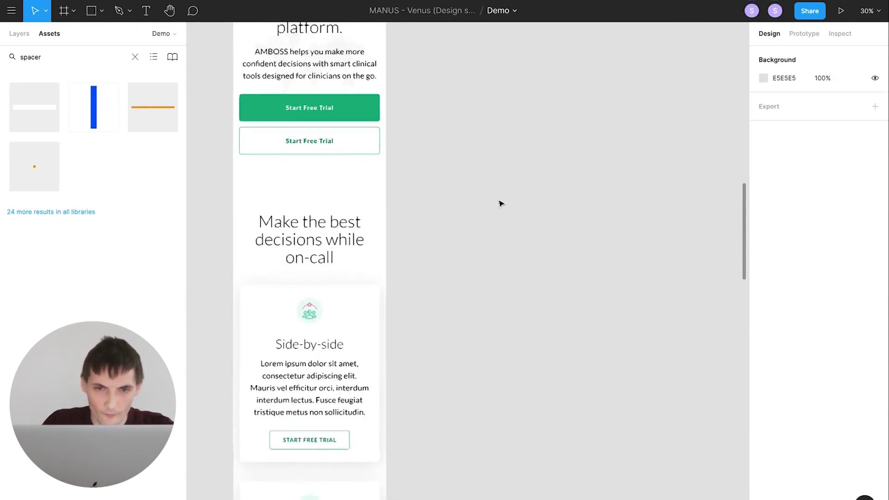
pyautogui.scroll(4, 499, 202)
pyautogui.hscroll(-2, 500, 202)
pyautogui.click(425, 214)
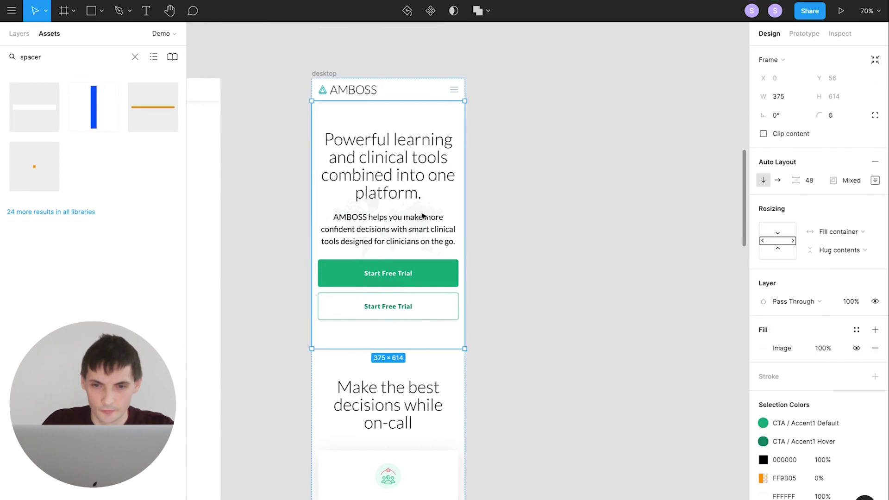
pyautogui.scroll(-3, 788, 398)
pyautogui.click(764, 282)
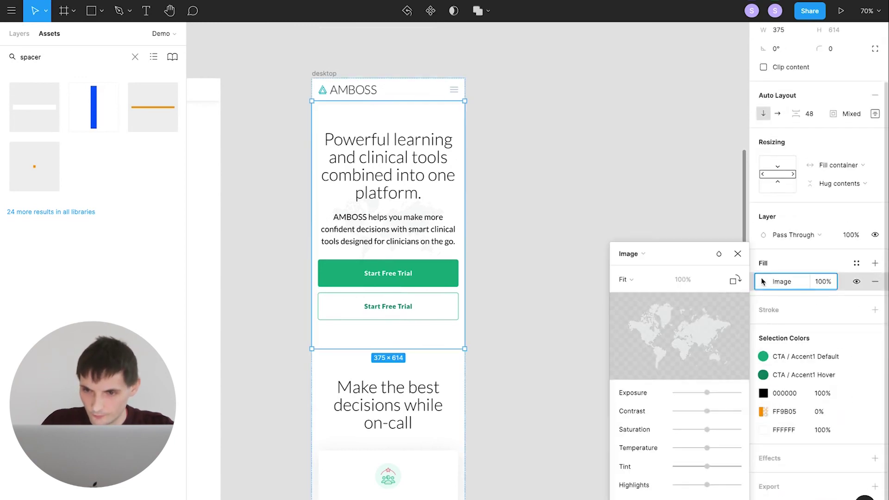
pyautogui.click(626, 279)
pyautogui.click(630, 263)
pyautogui.click(738, 253)
pyautogui.click(520, 112)
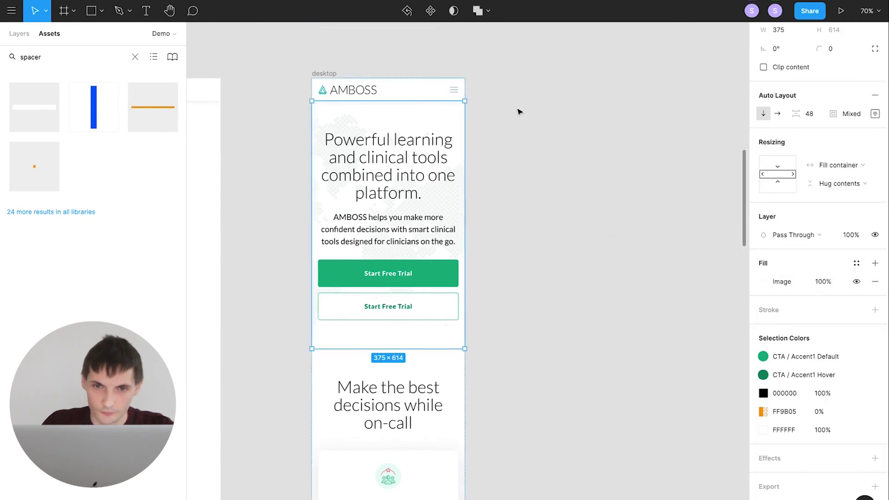
# - Select the finished mobile frame and widen it slightly to test its responsive resizing
pyautogui.scroll(-5, 519, 111)
pyautogui.scroll(-10, 519, 111)
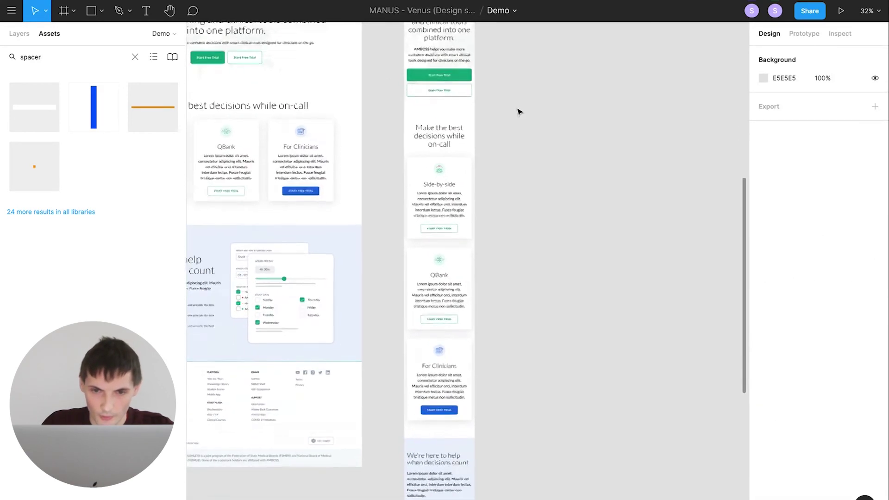
pyautogui.scroll(10, 519, 112)
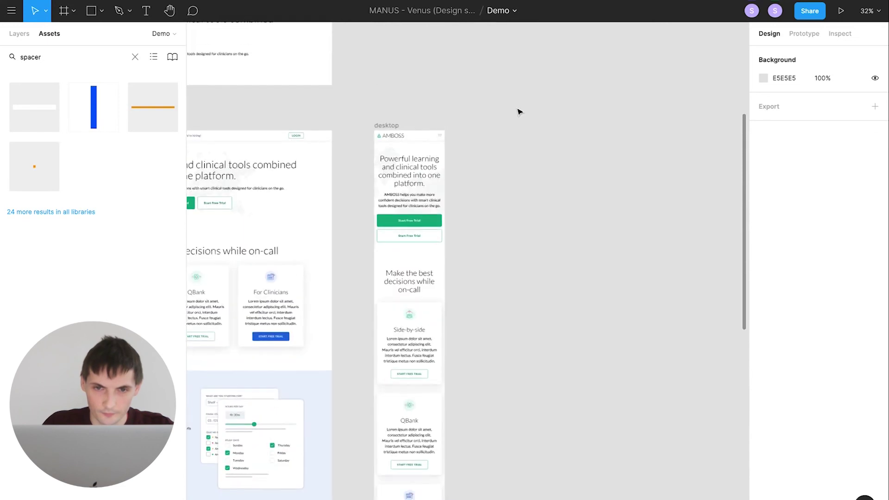
pyautogui.click(396, 126)
pyautogui.moveTo(446, 168); pyautogui.dragTo(463, 174)
pyautogui.click(563, 194)
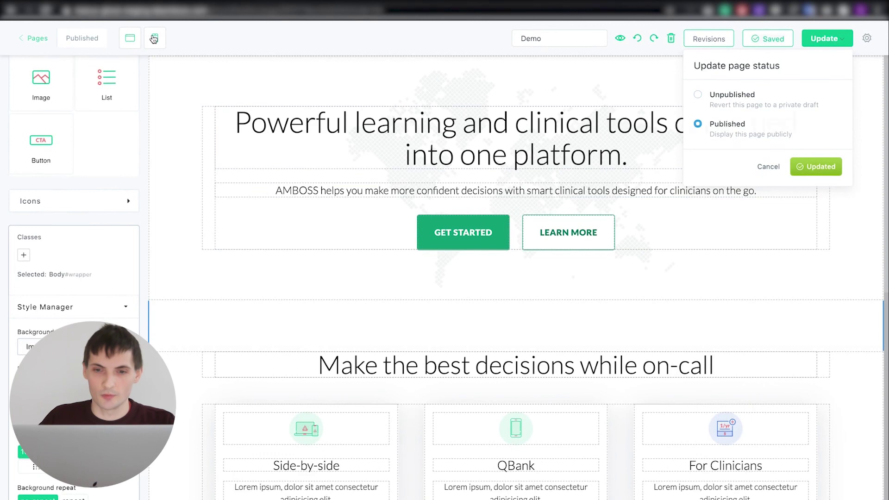
# - Switch to the page builder, preview the Demo page in the mobile viewport and return to the desktop view
pyautogui.click(154, 39)
pyautogui.scroll(-3, 518, 266)
pyautogui.scroll(-15, 518, 265)
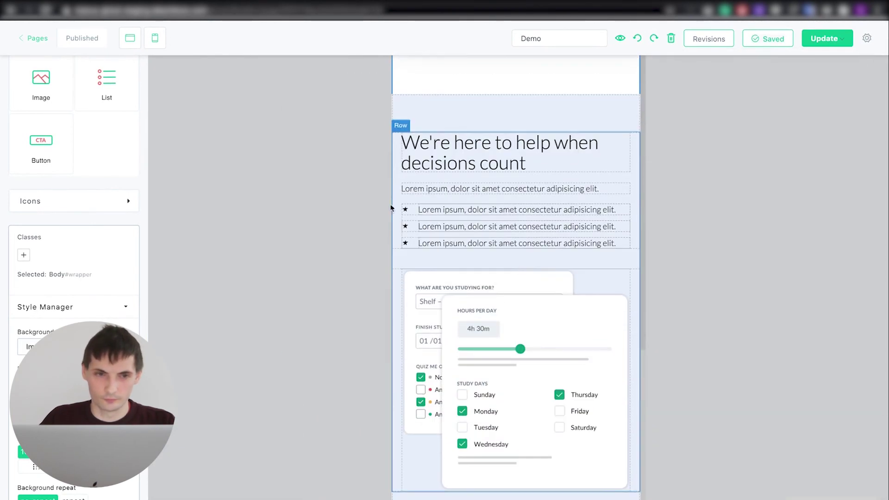
pyautogui.click(130, 39)
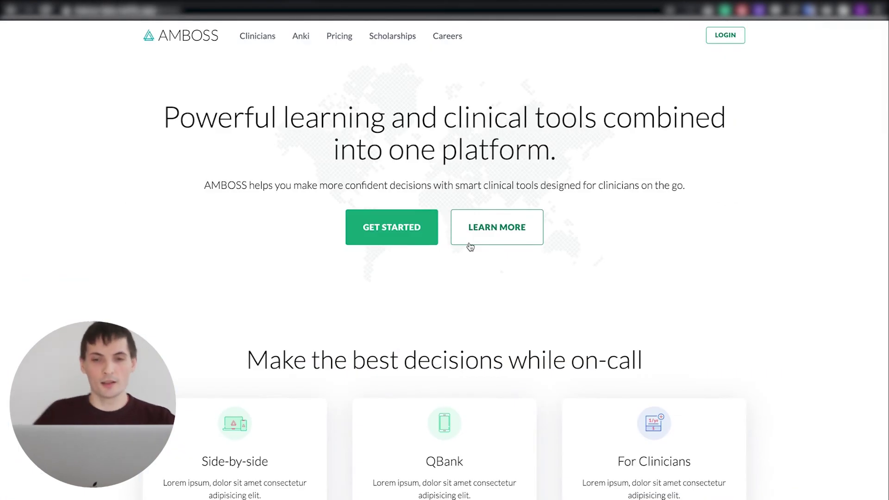
# - Look through the published AMBOSS page from the hero to the "We're here to help" section and back
pyautogui.scroll(-8, 469, 245)
pyautogui.scroll(-5, 470, 228)
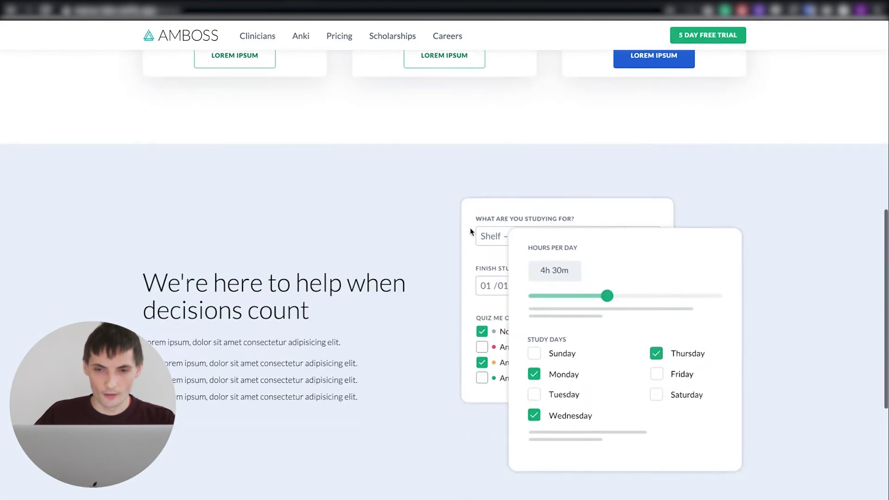
pyautogui.scroll(12, 470, 228)
pyautogui.scroll(2, 471, 228)
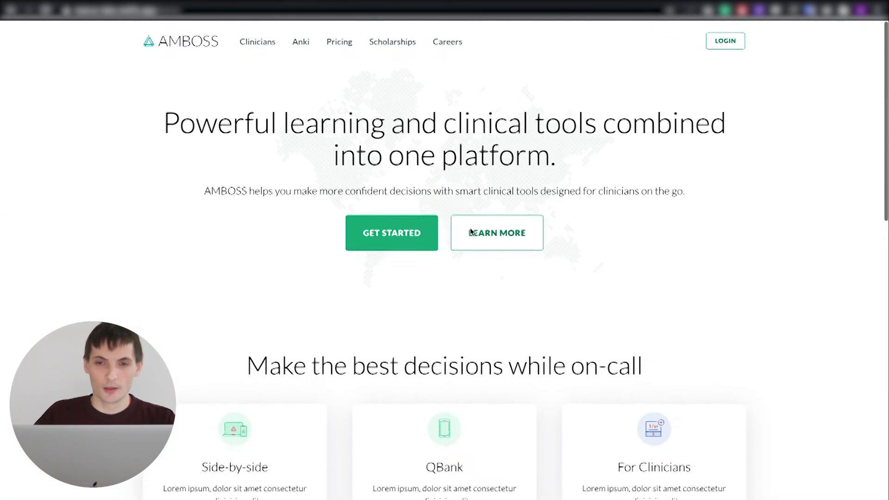